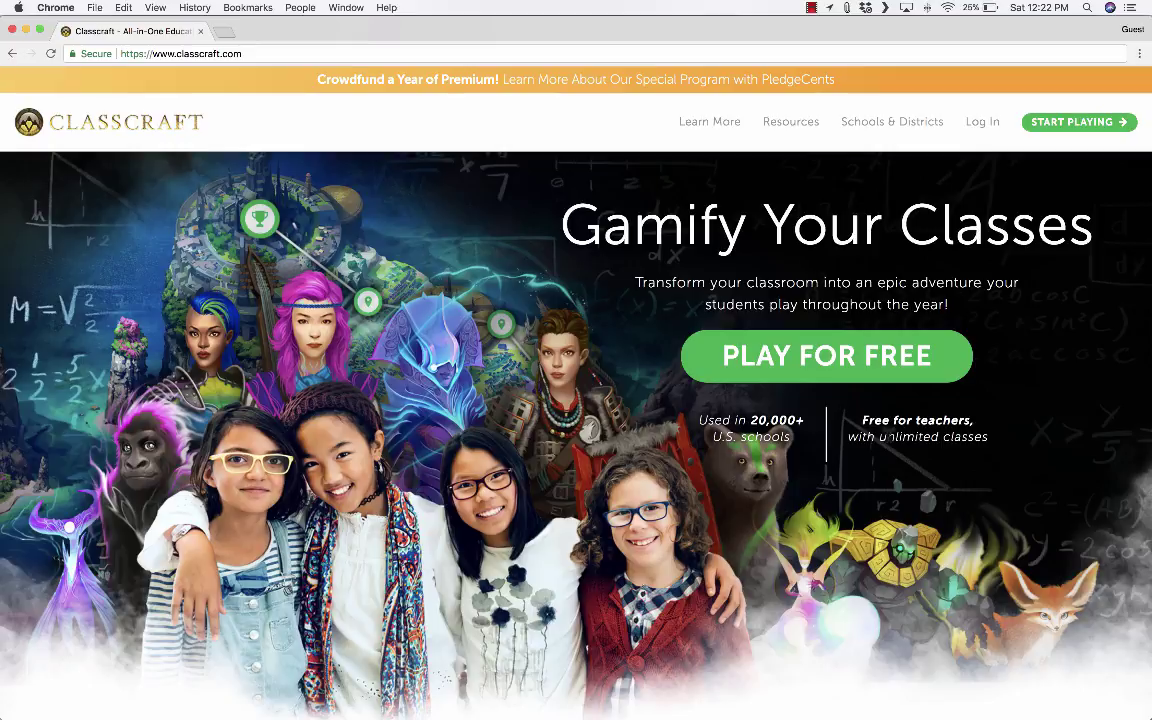
Sign up for Classcraft as a teacher with a Google account, allowing access.
click(1045, 134)
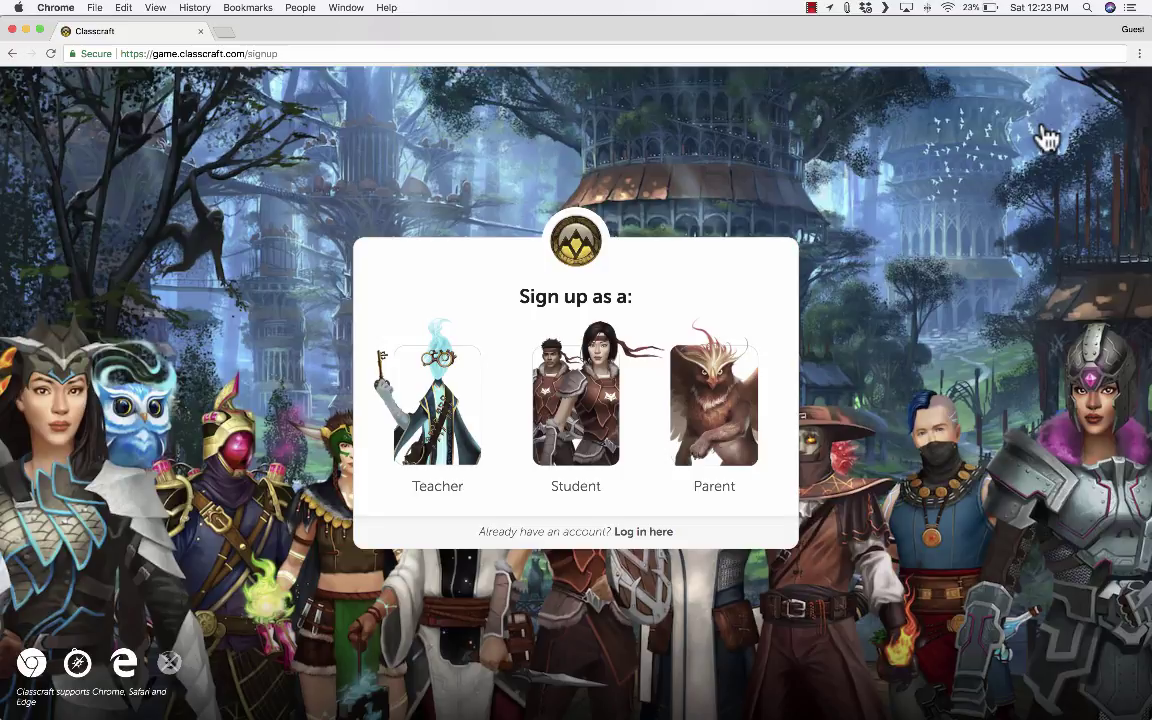
click(400, 395)
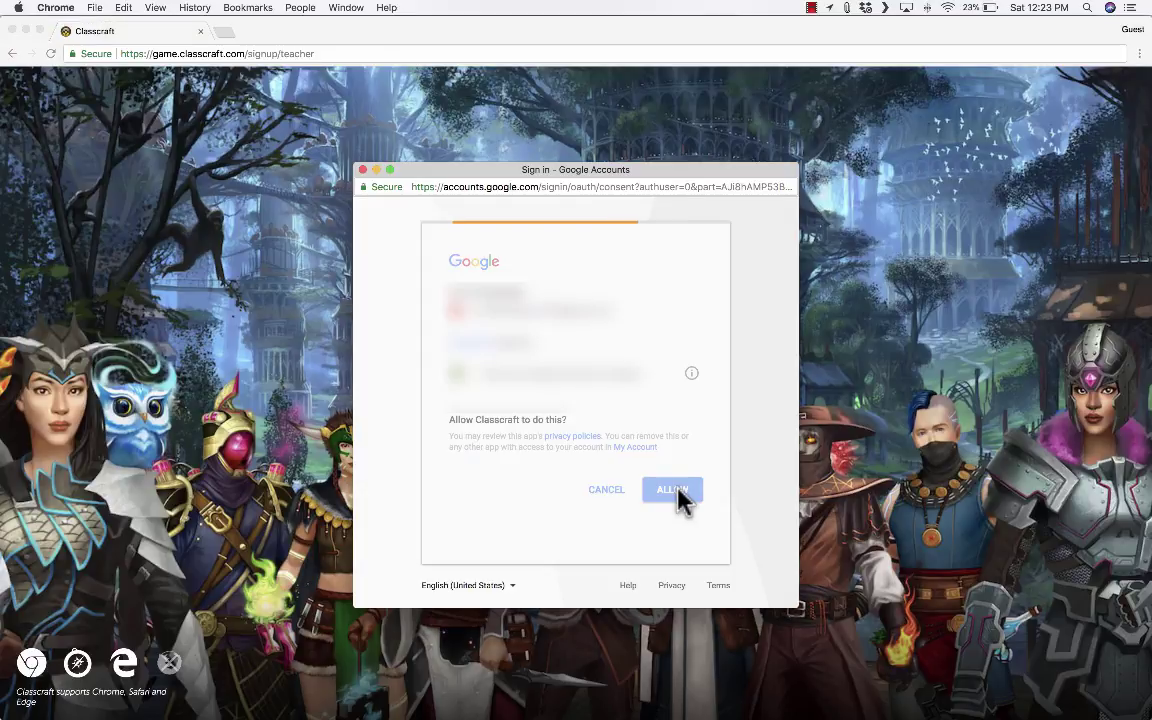
click(676, 494)
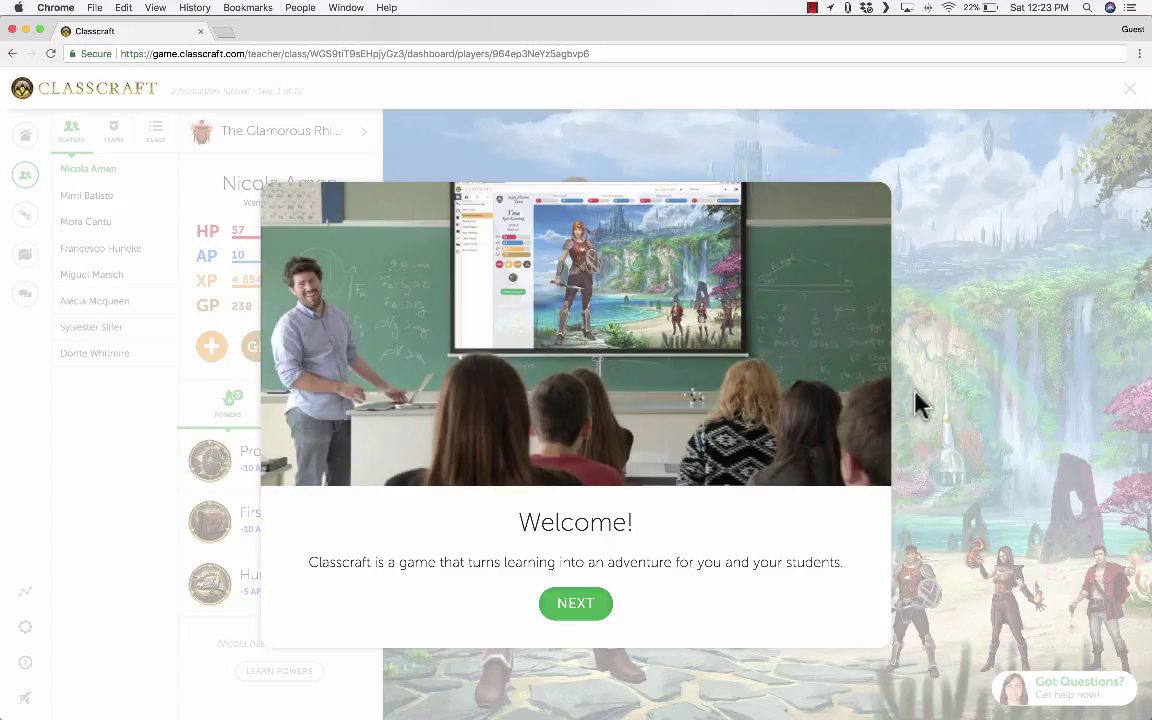
Advance the introduction tutorial through warriors, powers, XP and behaviours to the Health Points card.
click(582, 605)
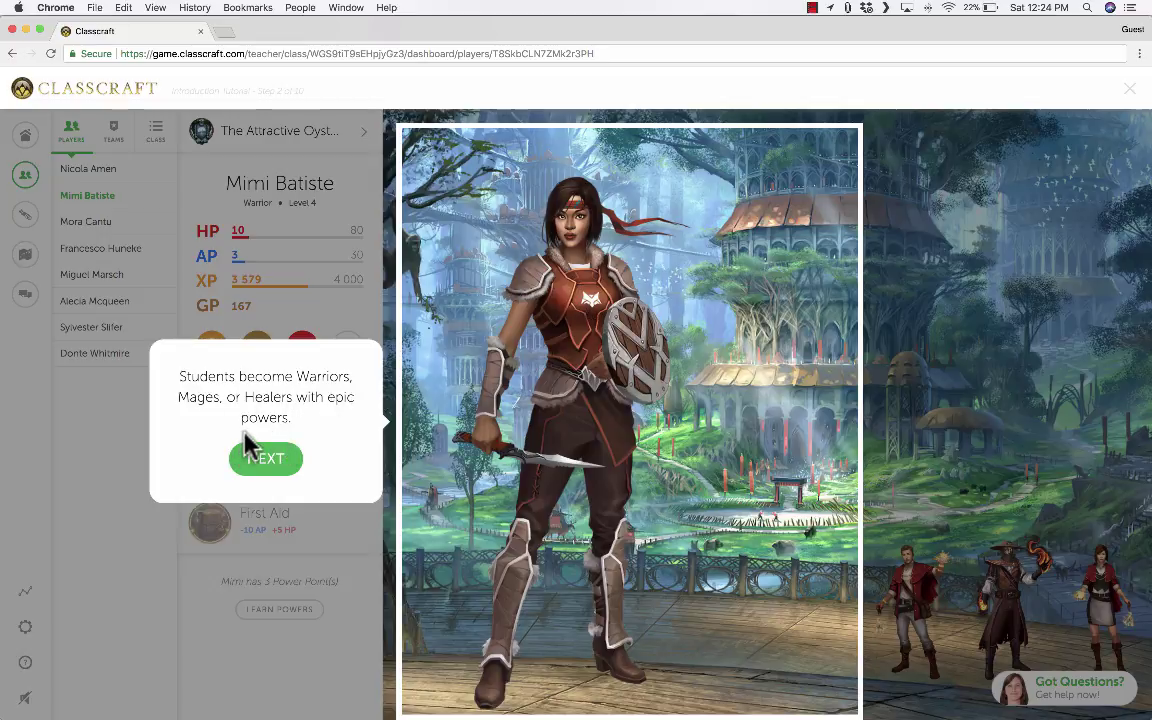
click(272, 462)
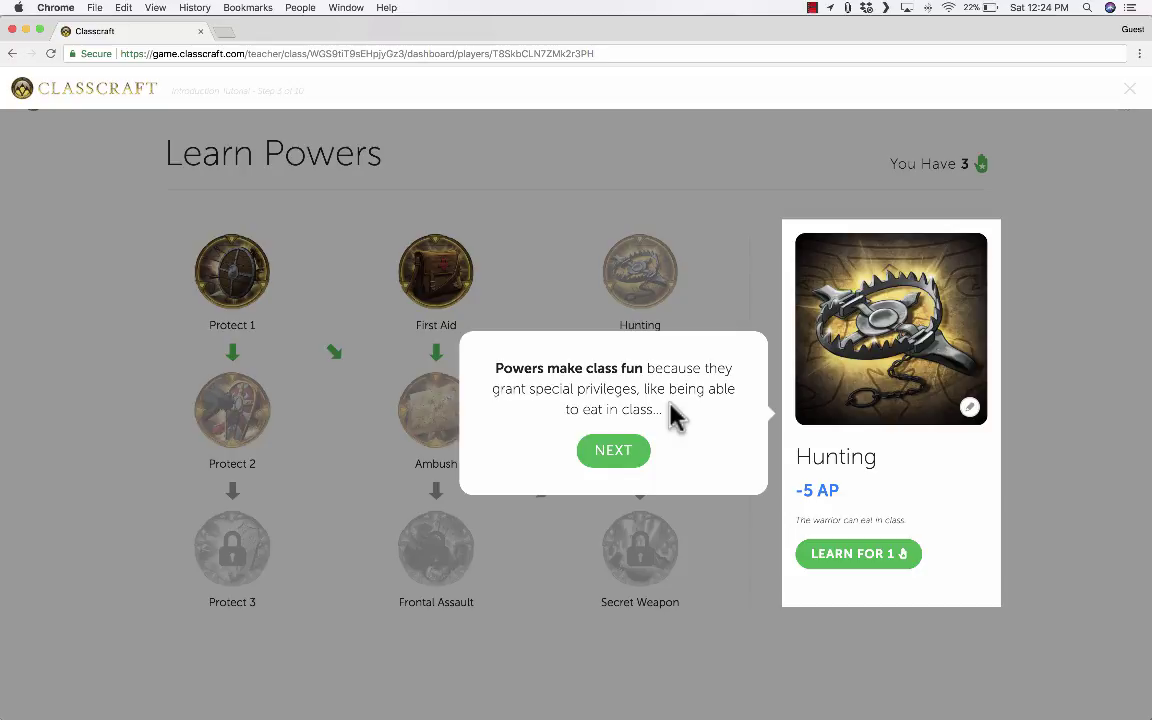
click(614, 451)
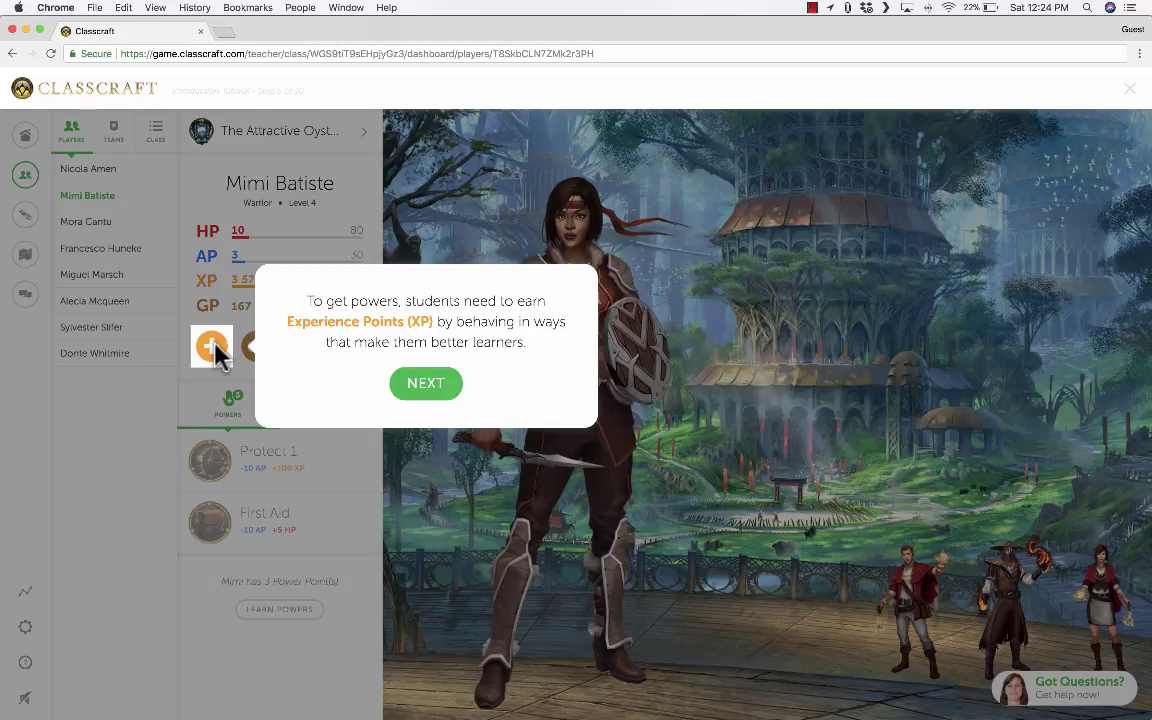
click(436, 392)
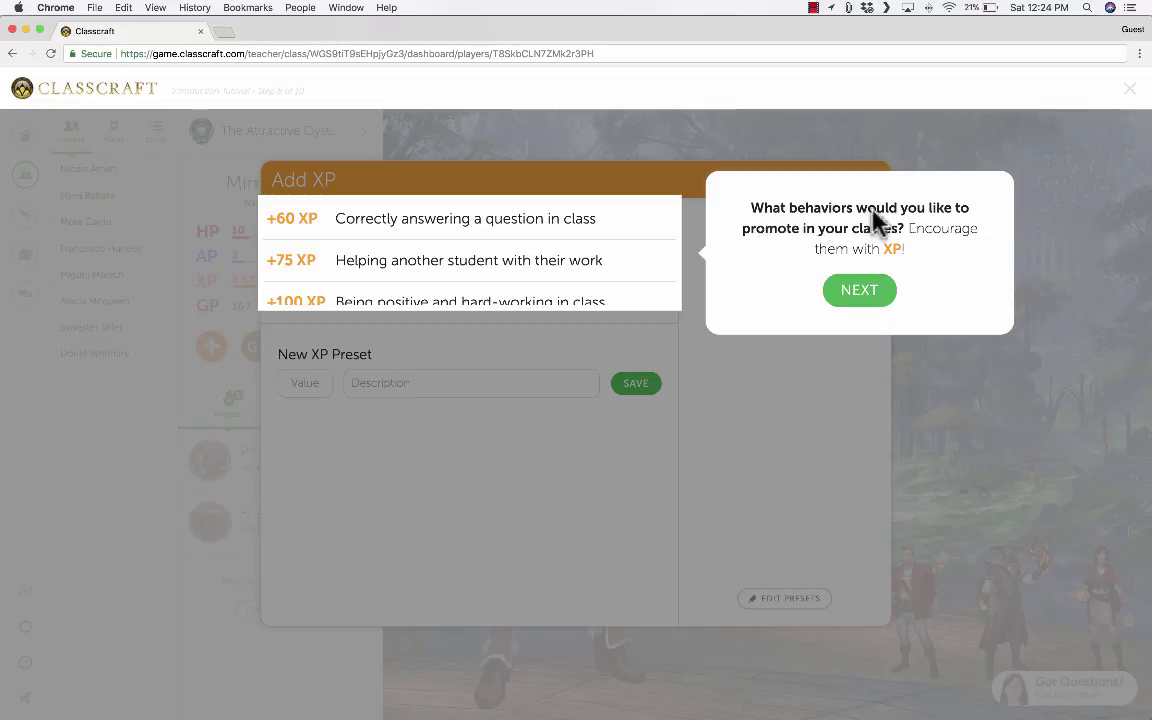
click(866, 296)
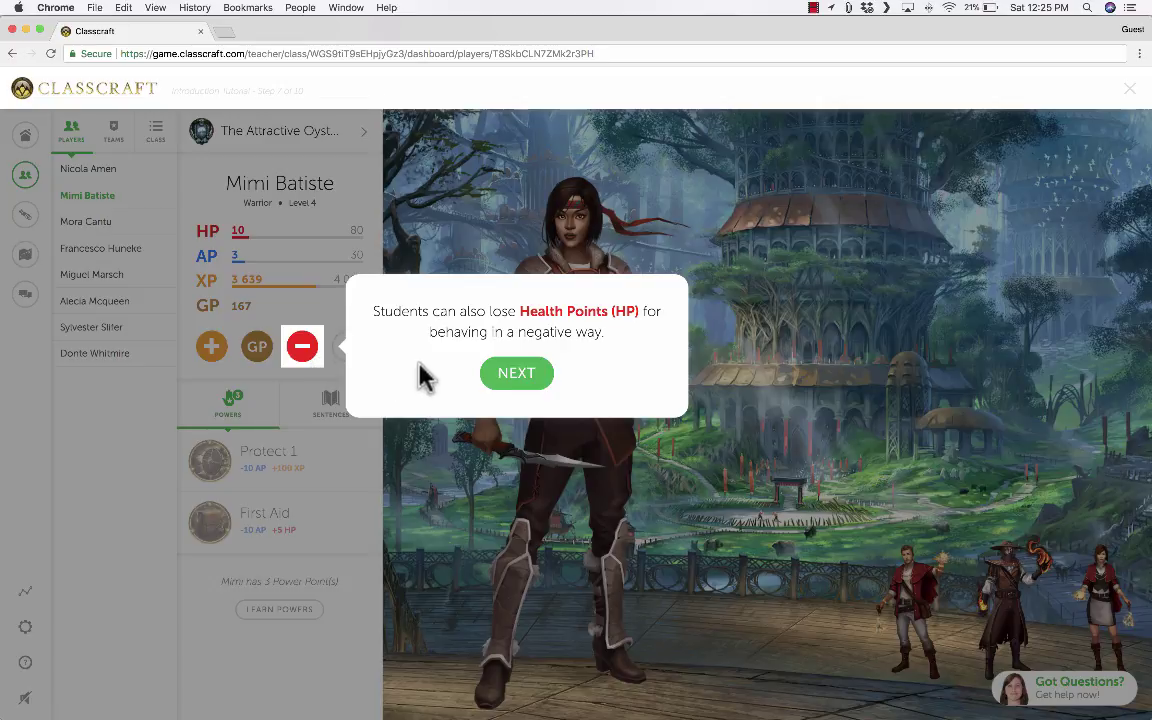
Go through the Fell in Battle and Batch Damage tutorial cards and finish the introduction.
click(516, 372)
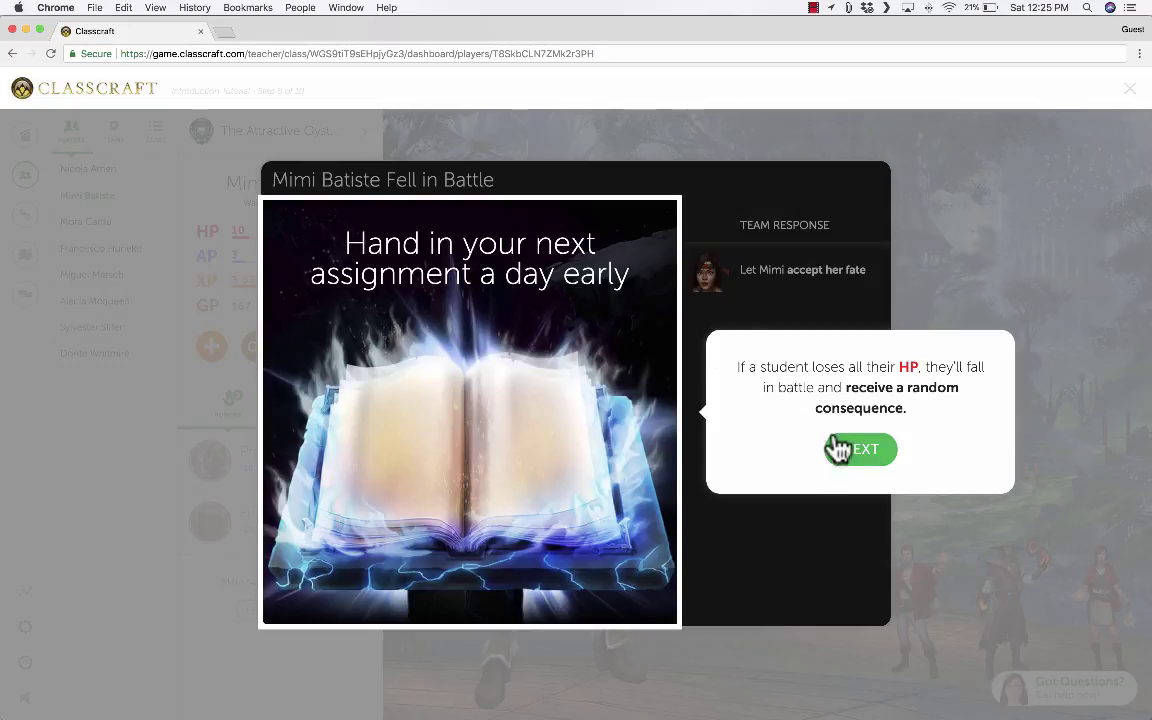
click(868, 455)
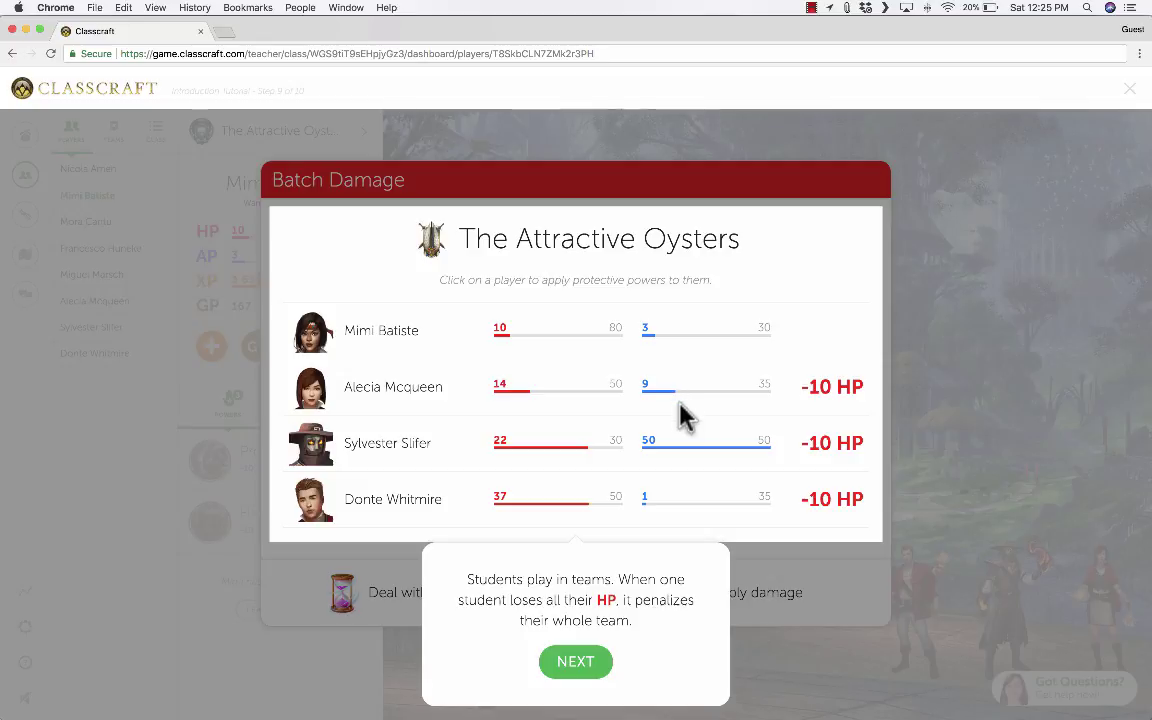
click(598, 663)
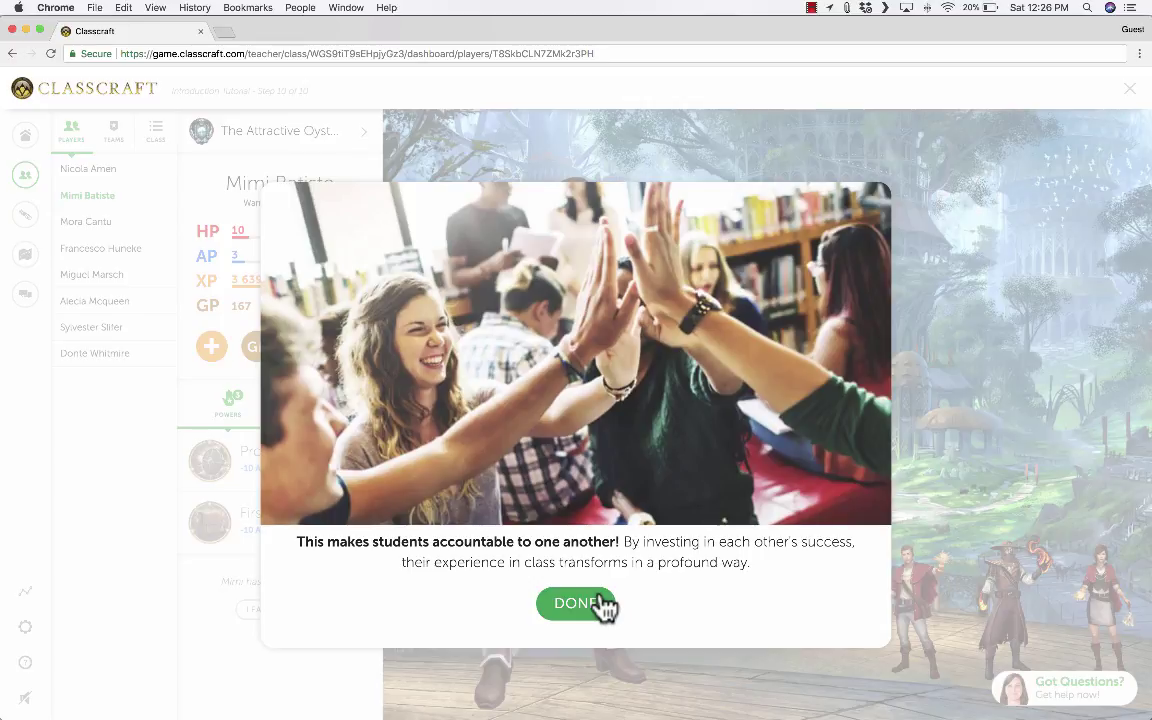
click(600, 604)
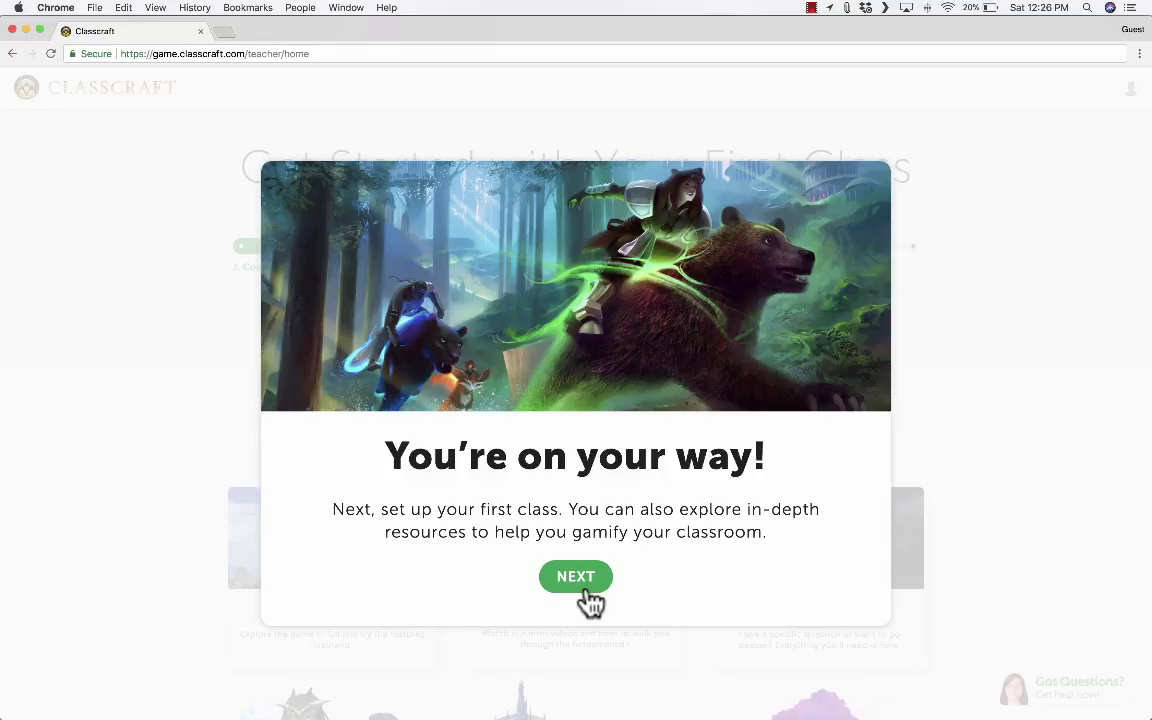
Start a first class named 'Spanish 1' in the setup wizard.
click(576, 578)
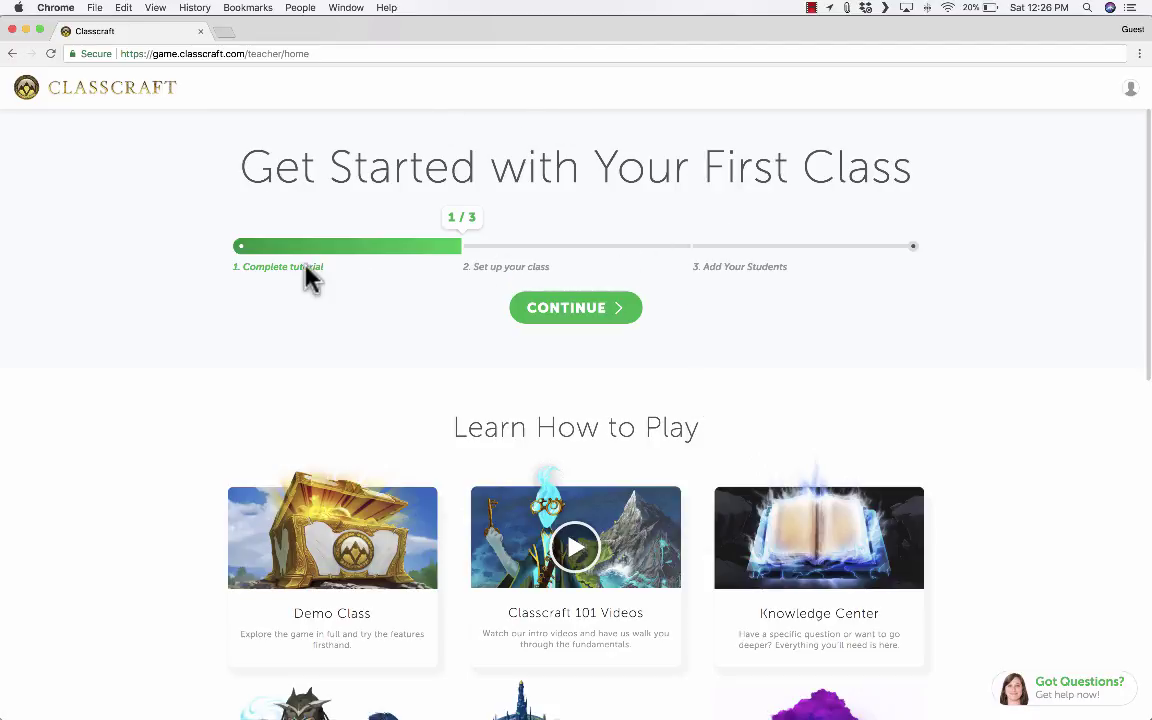
click(574, 310)
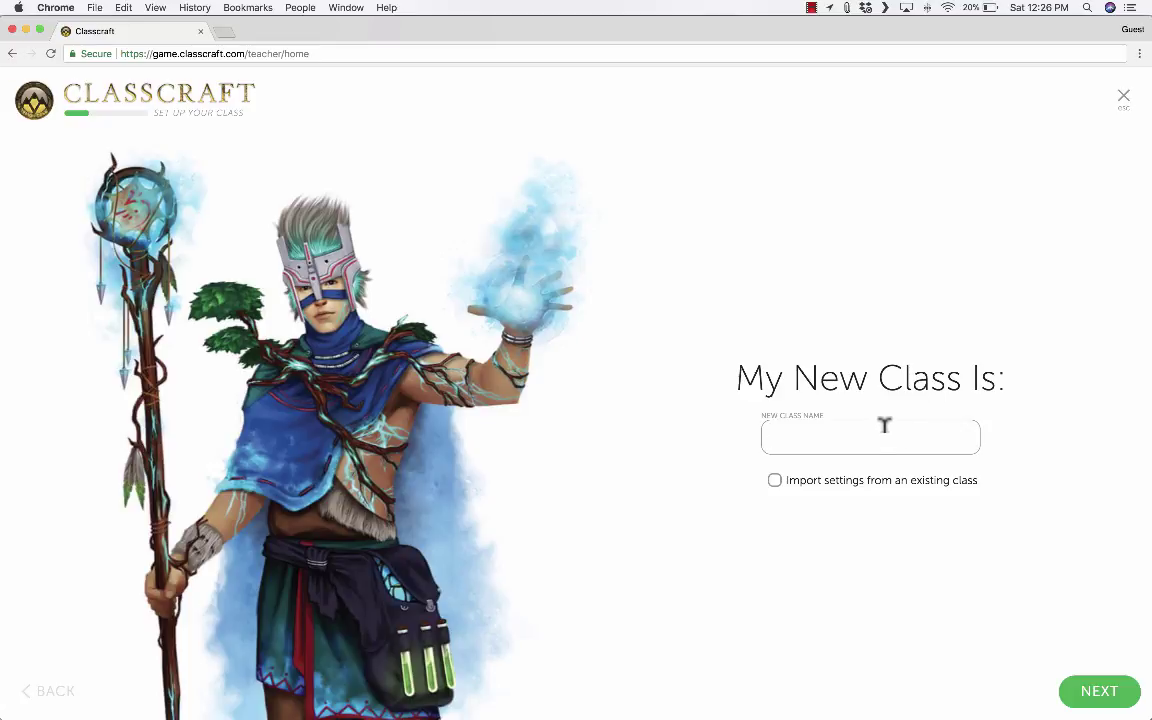
text(Spanish 1)
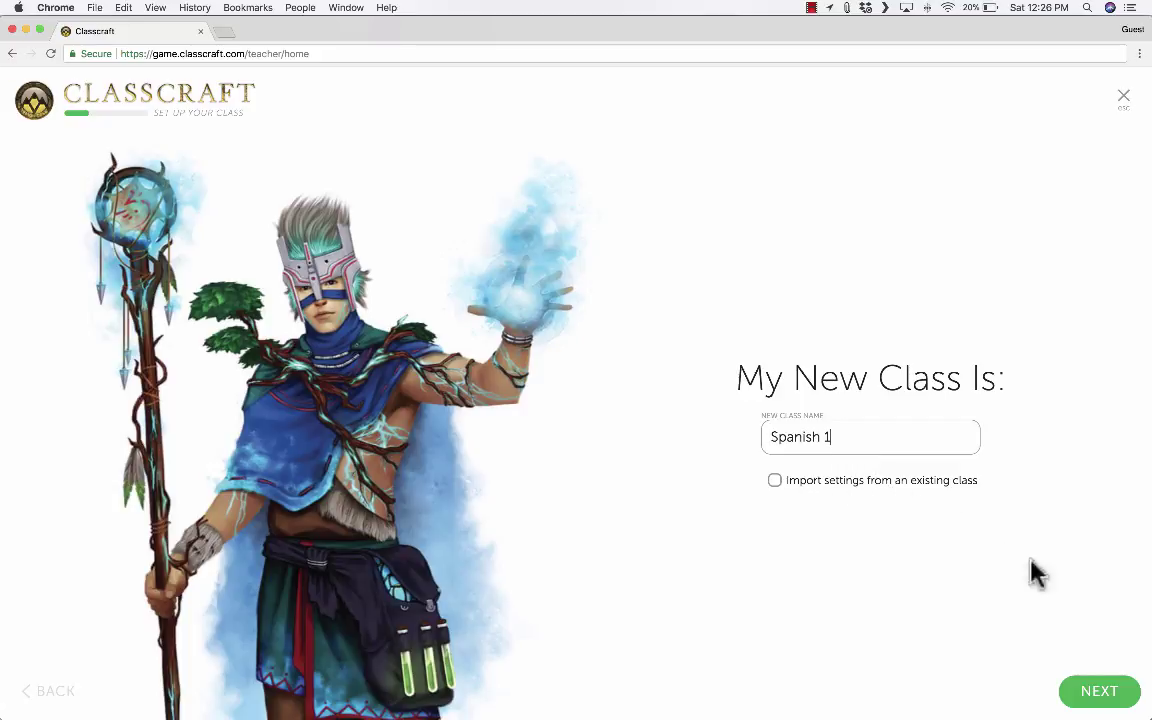
click(1122, 695)
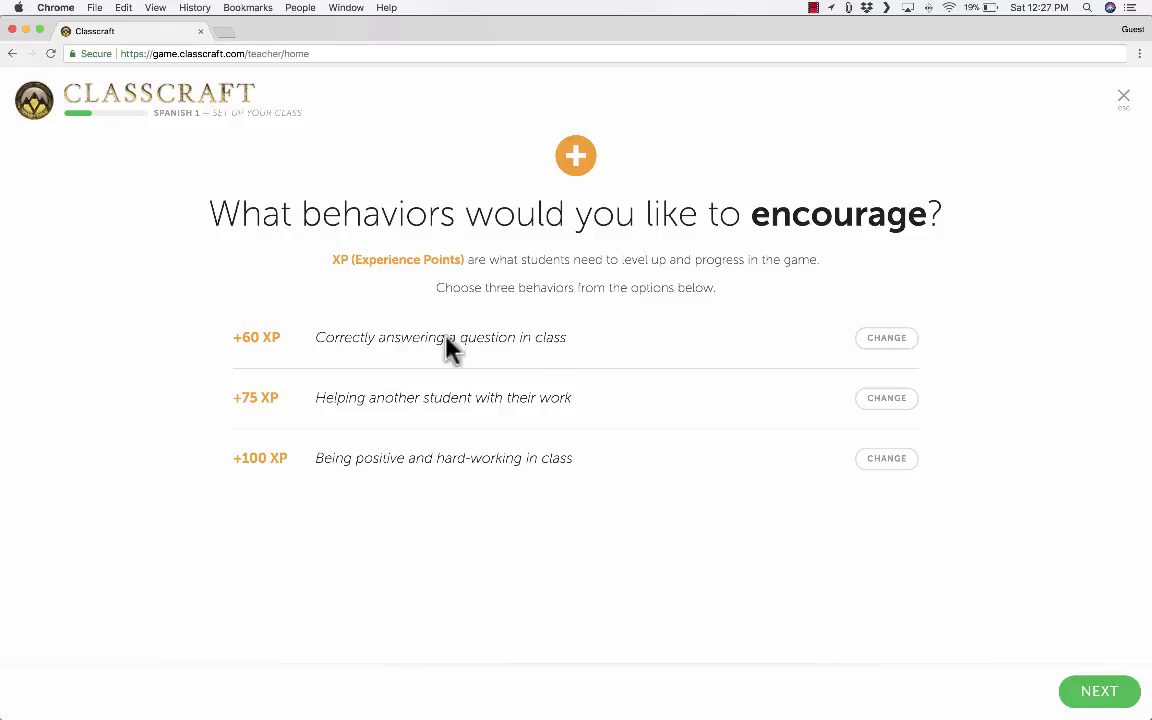
Cycle the first encouraged behaviour until it reads handing in homework on time.
click(907, 355)
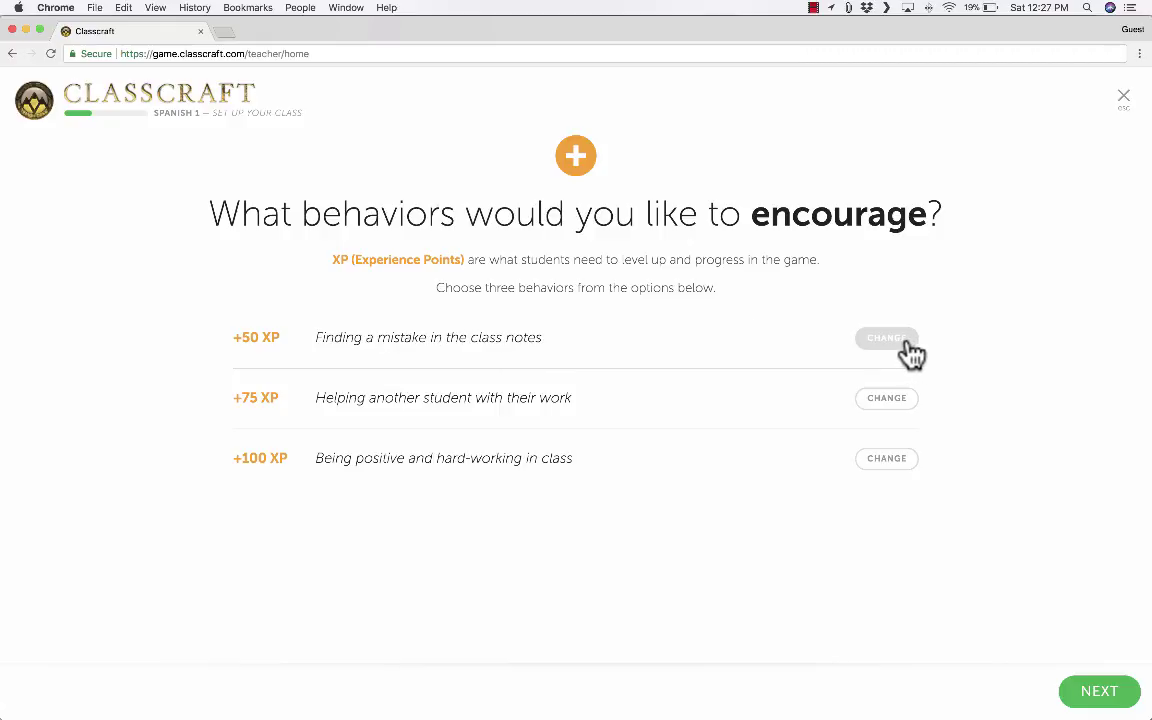
click(907, 354)
click(902, 353)
click(901, 352)
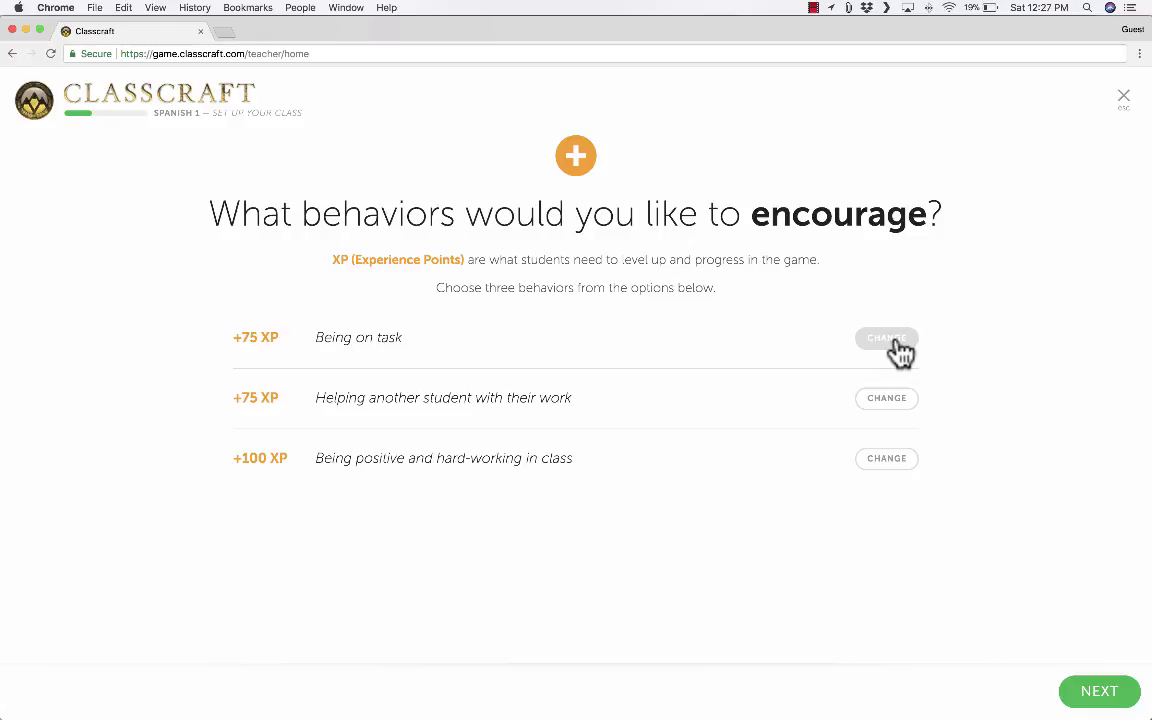
click(900, 350)
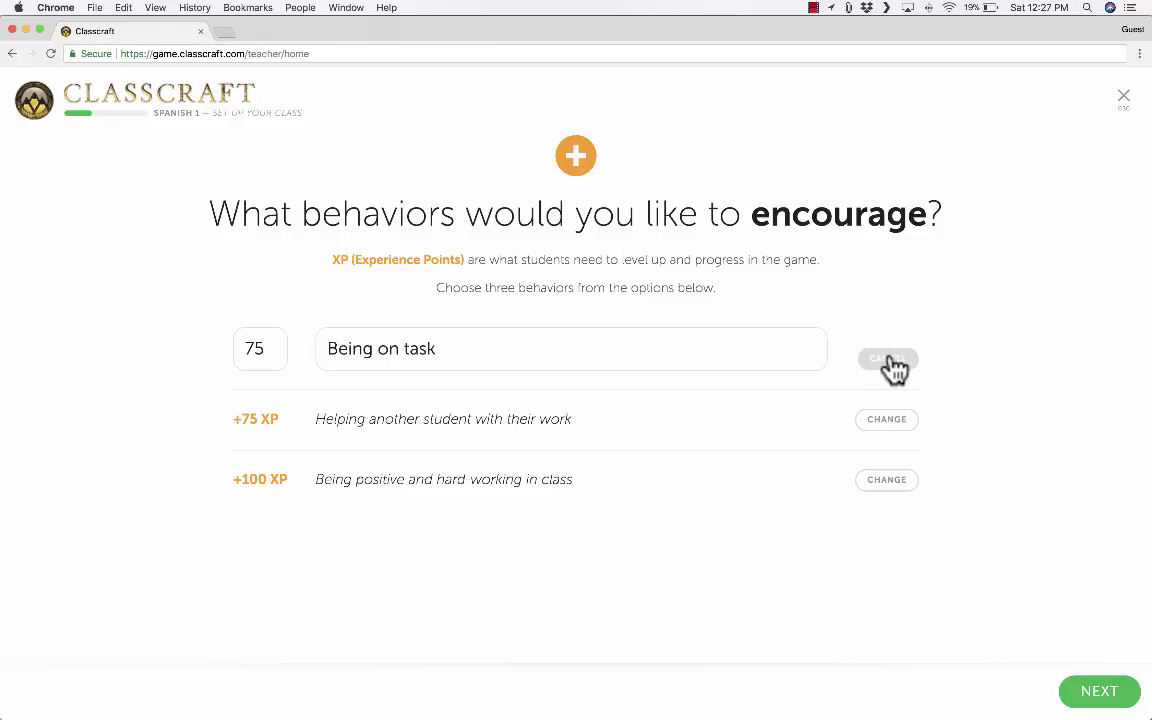
click(891, 354)
click(892, 356)
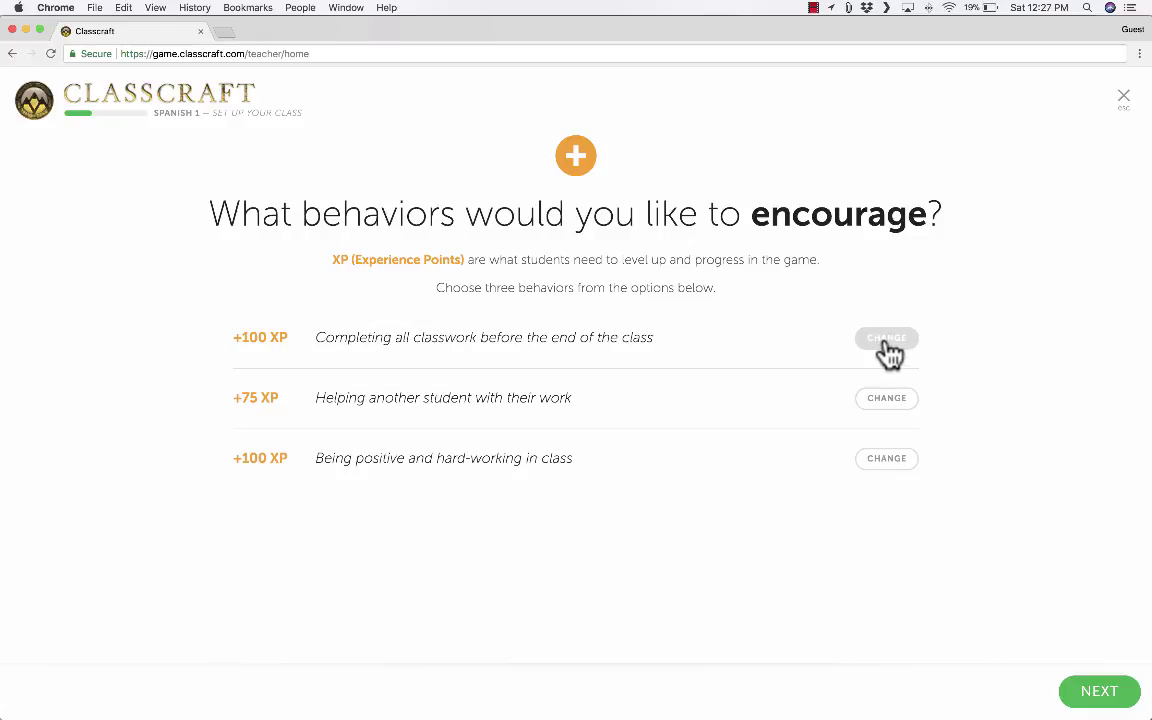
click(889, 354)
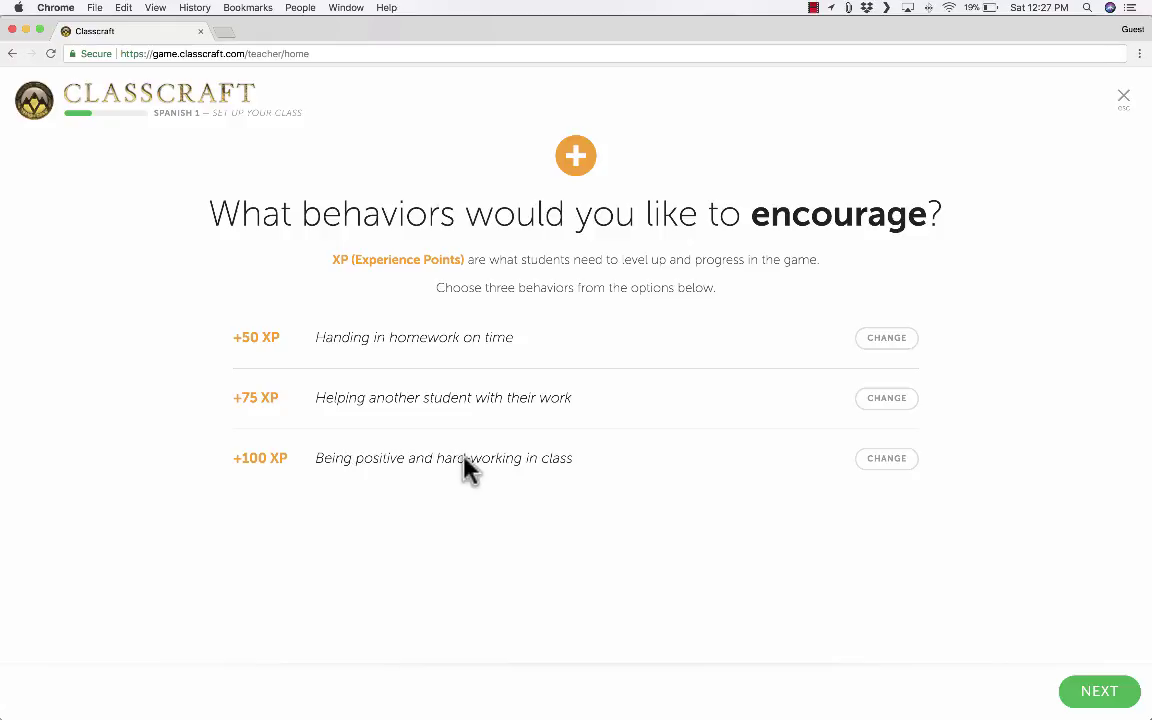
Make the third encouraged behaviour 'Speaking only Spanish in class' worth +90 XP, then continue.
click(884, 466)
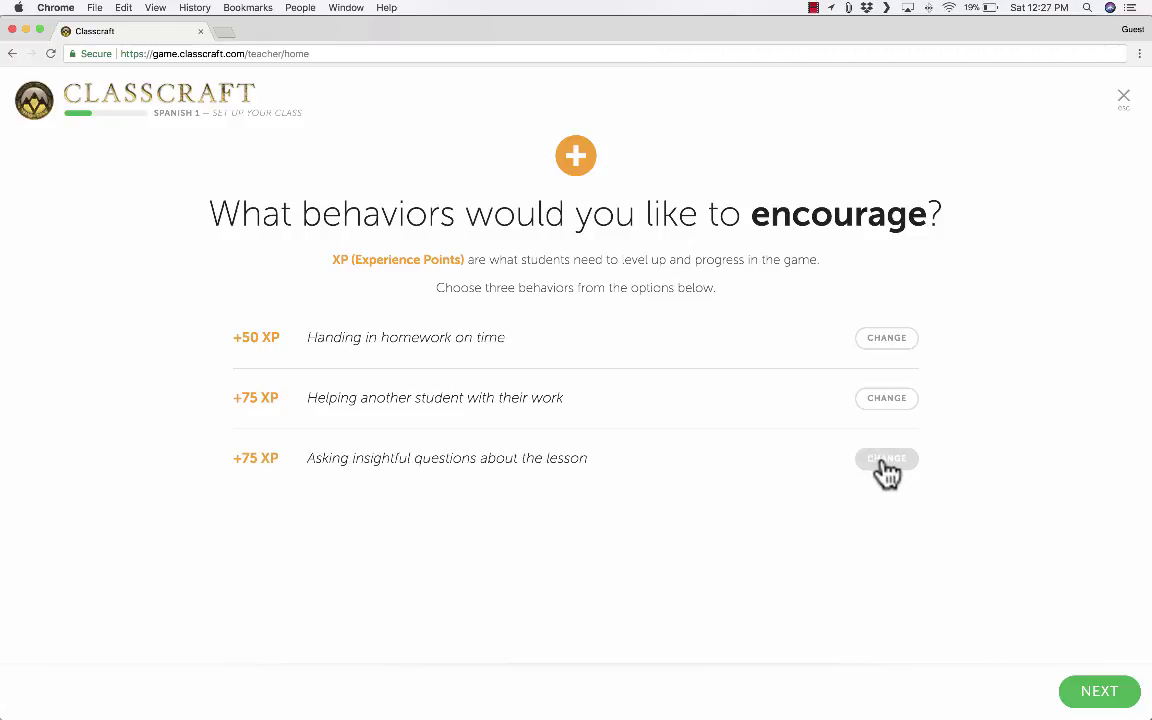
click(885, 463)
click(885, 463)
click(885, 463)
click(885, 463)
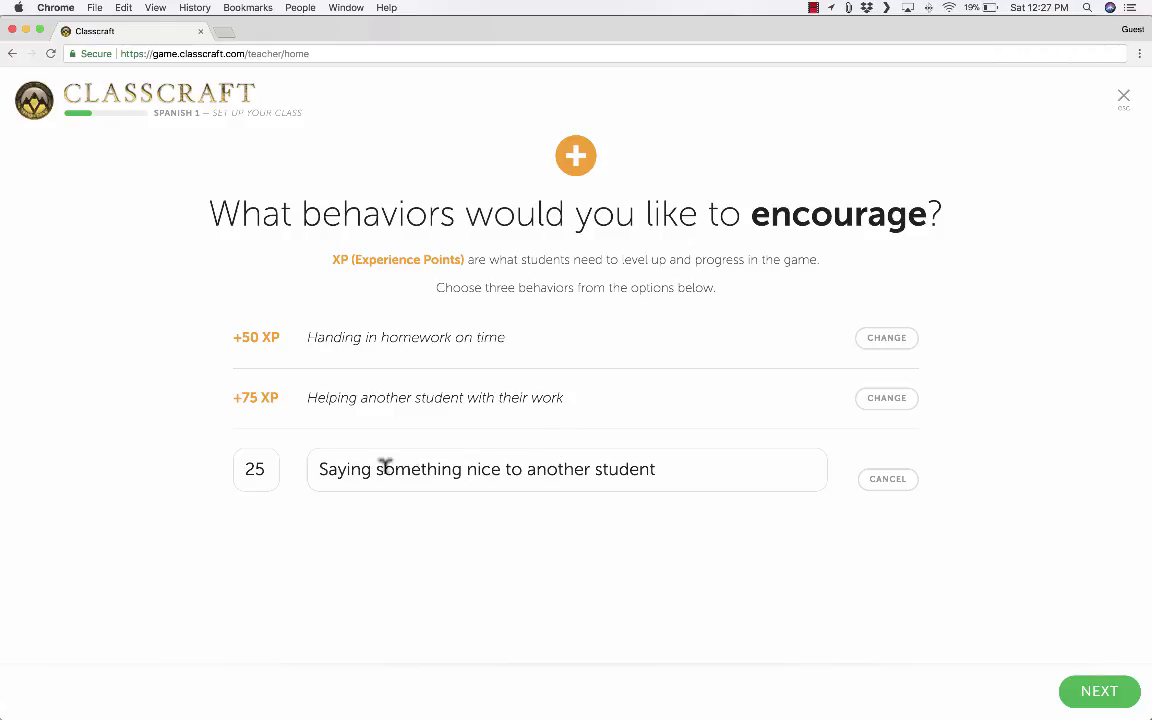
drag(733, 466, 364, 450)
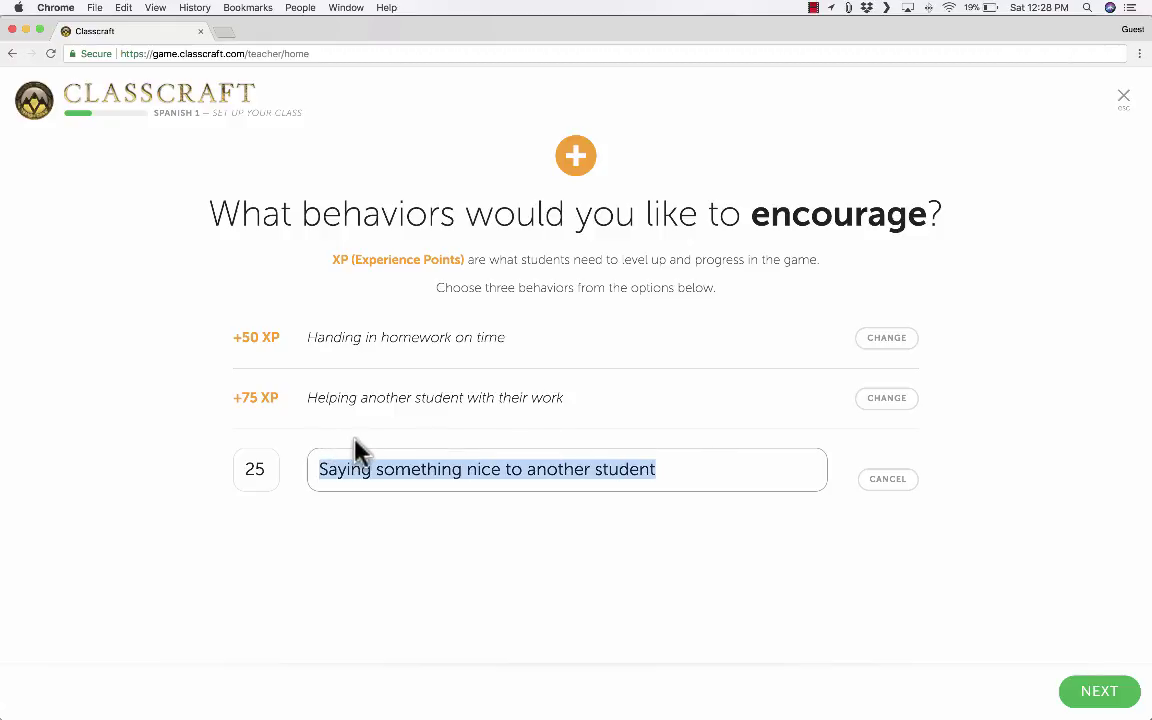
text(Spa)
text(aking on)
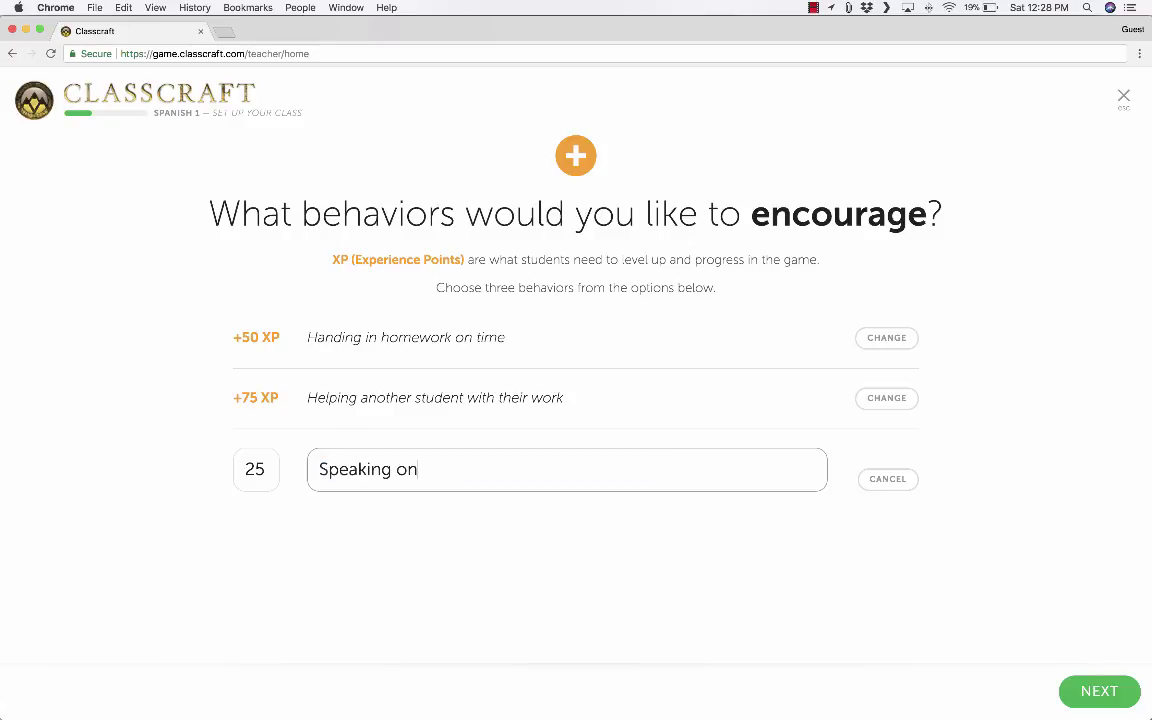
text(ly Spanish in )
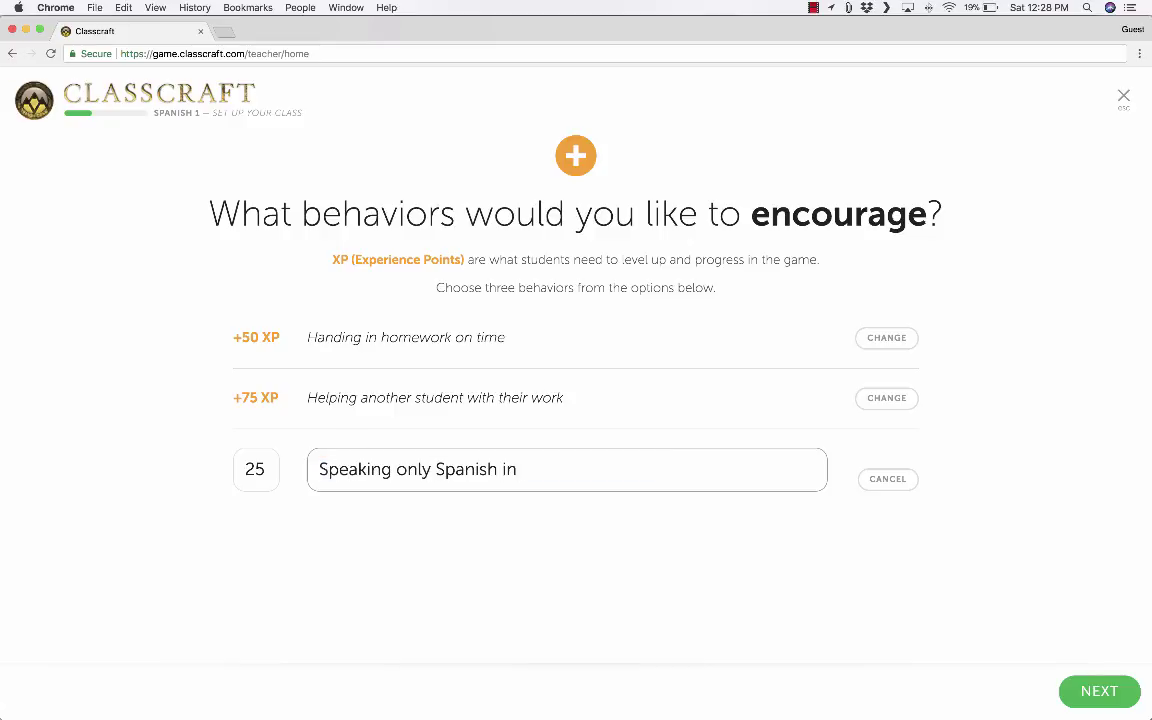
text(class)
click(235, 460)
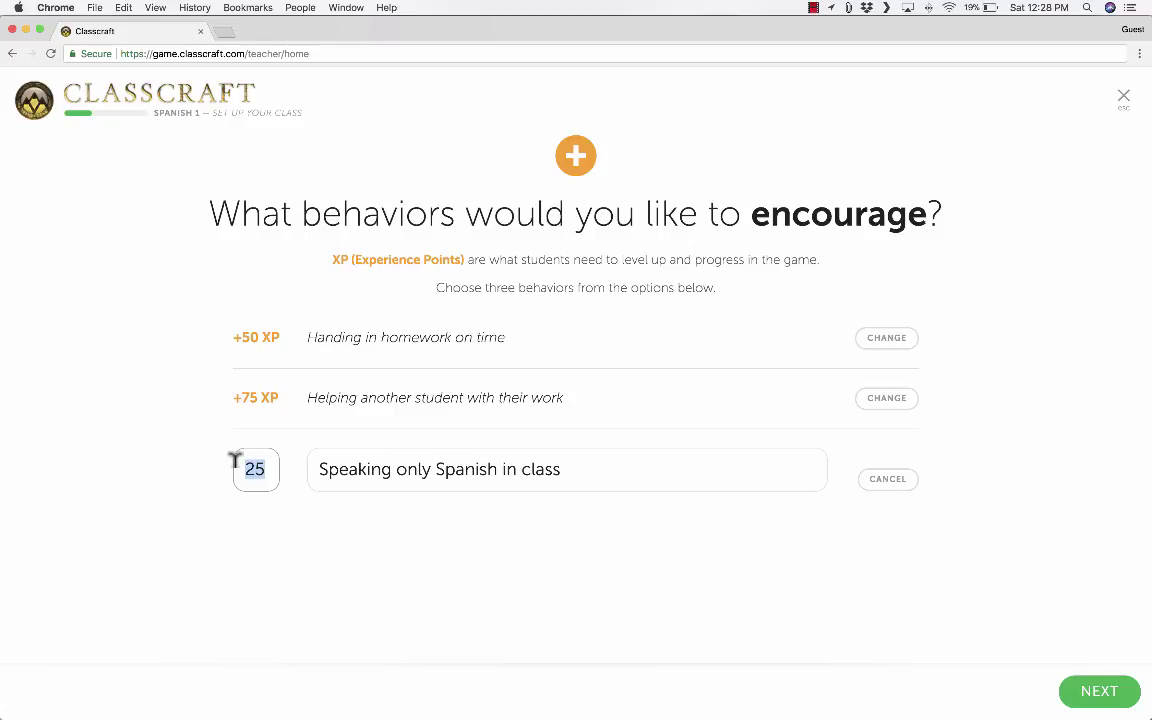
text(90)
click(1093, 700)
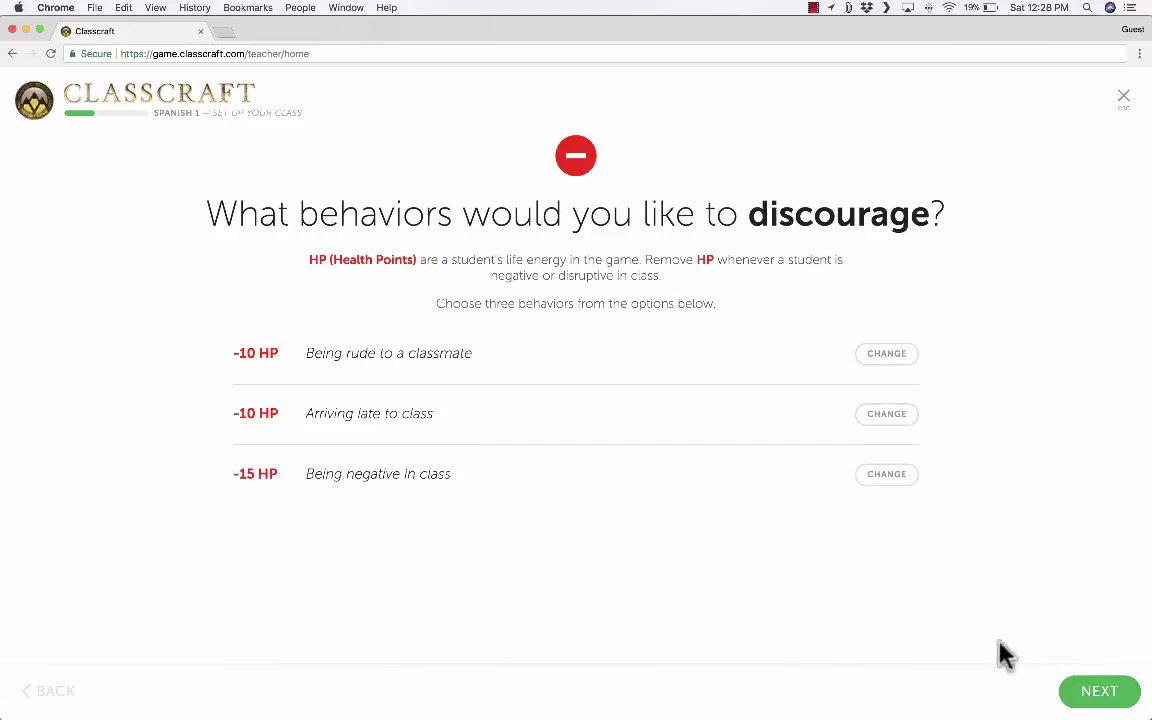
click(51, 698)
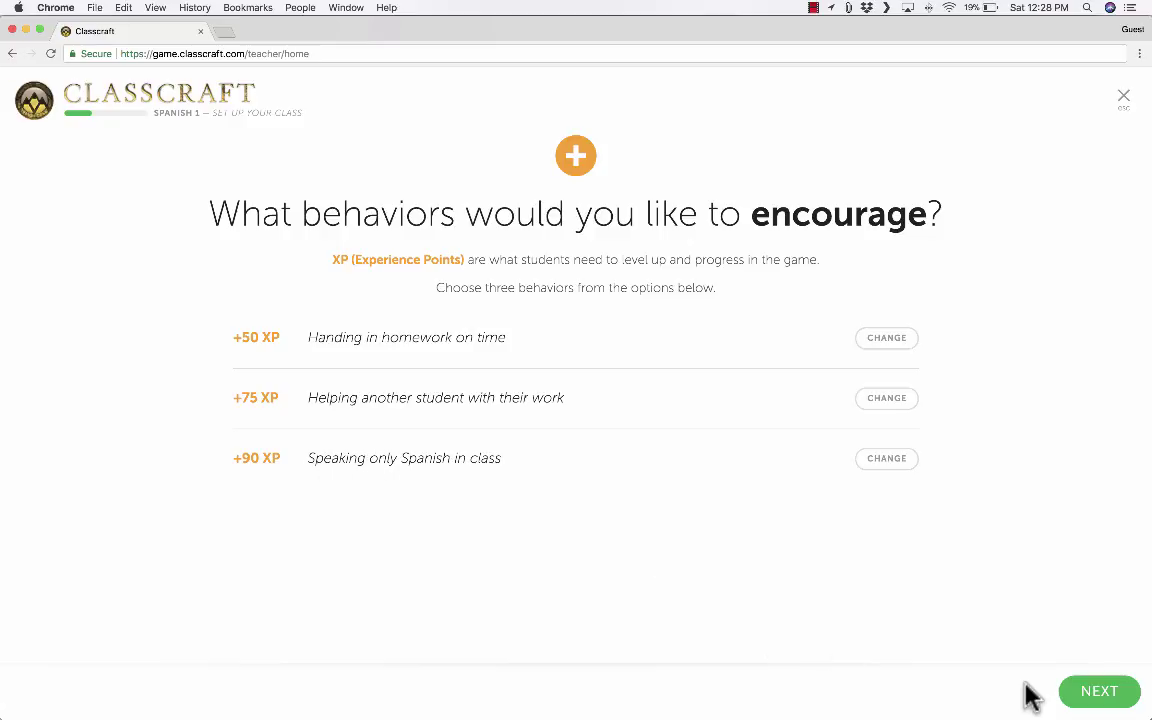
click(1086, 702)
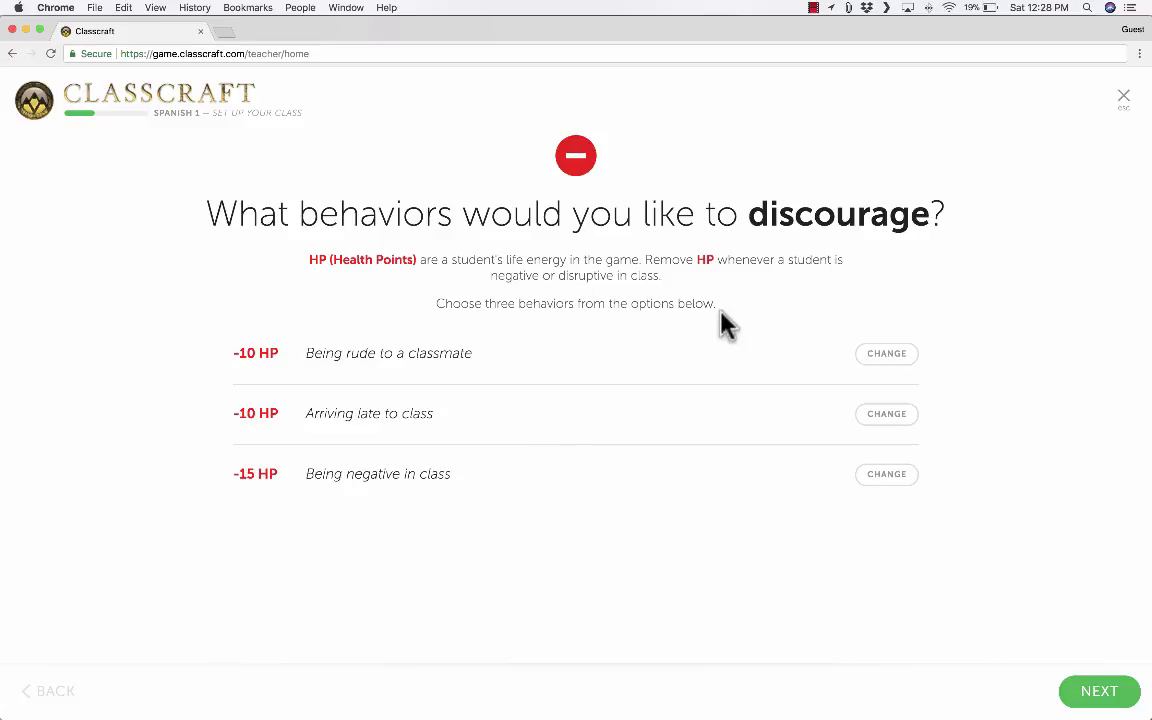
Replace the third discouraged behaviour with 'Speaking English' at -5 HP and continue.
click(882, 480)
click(884, 479)
click(886, 480)
click(886, 480)
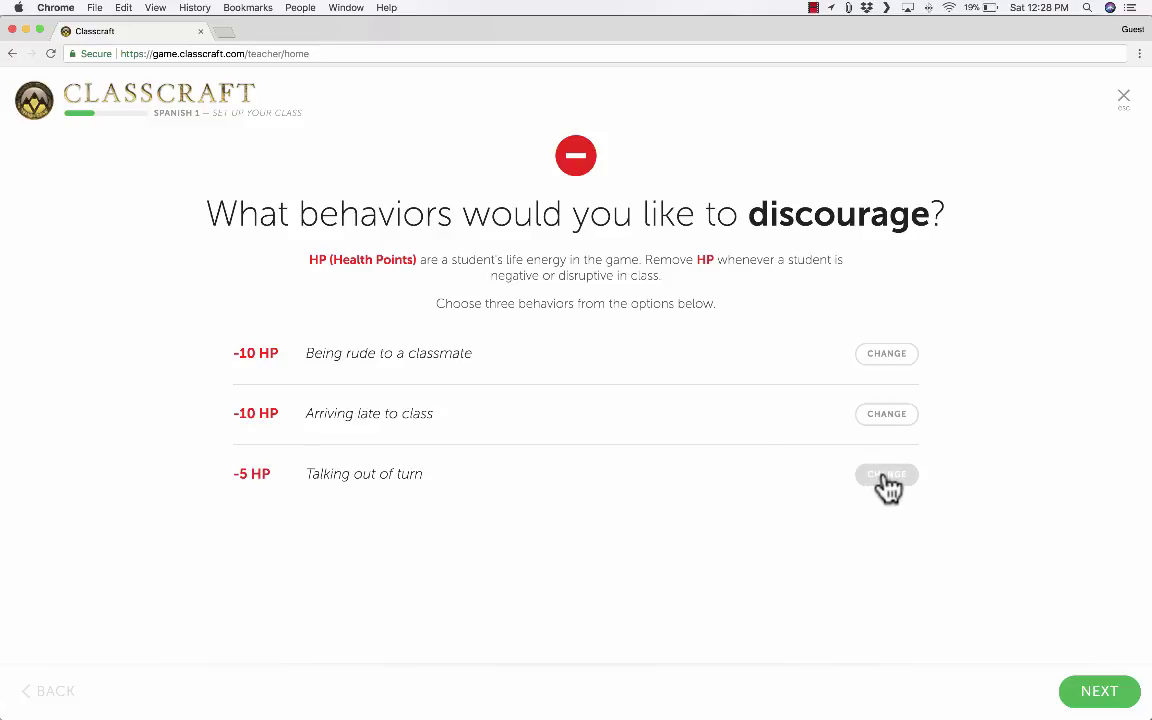
click(888, 488)
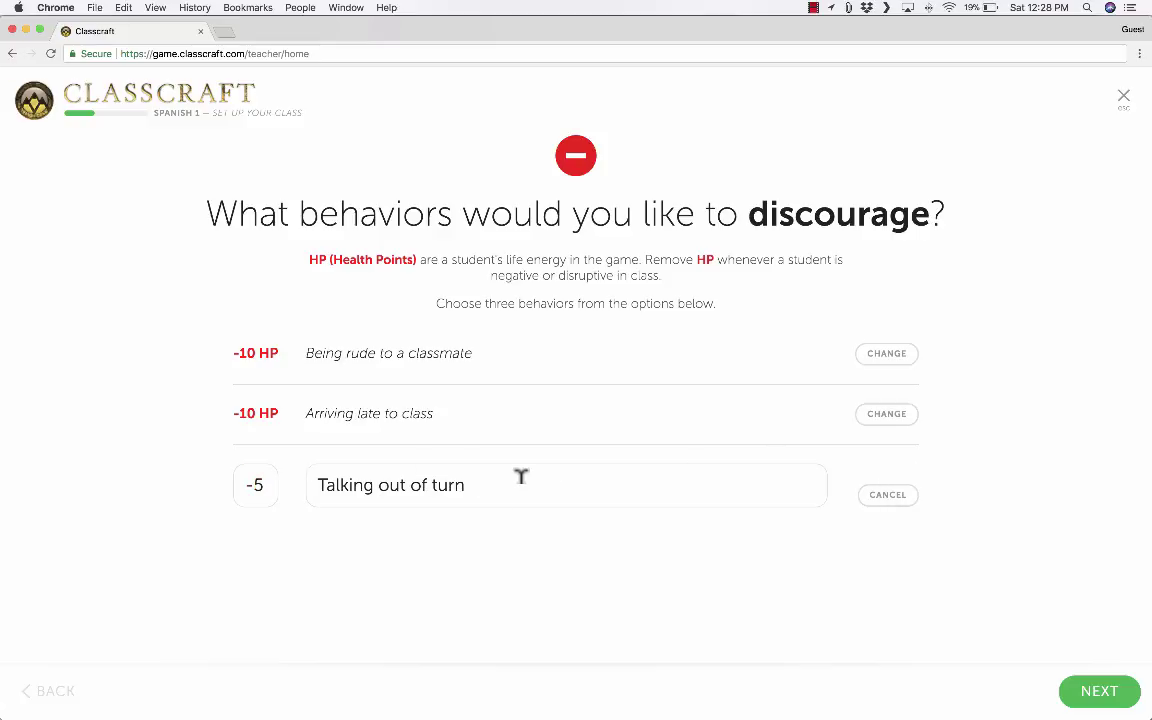
drag(522, 480, 303, 488)
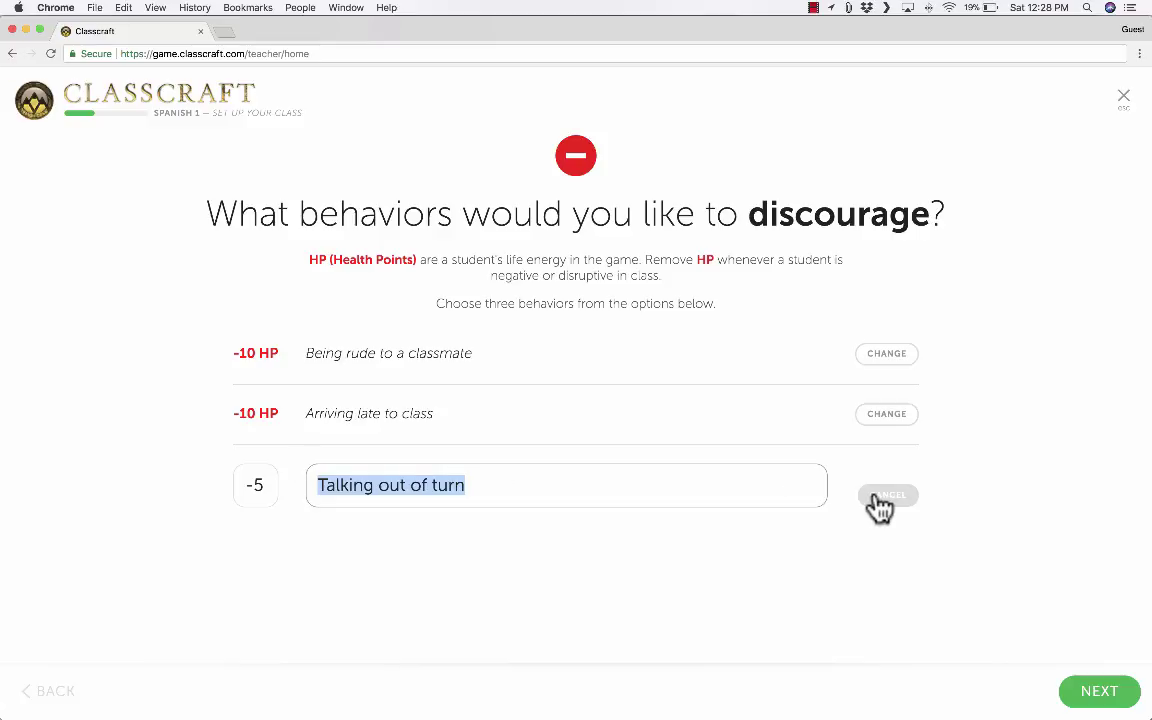
text(Speakin)
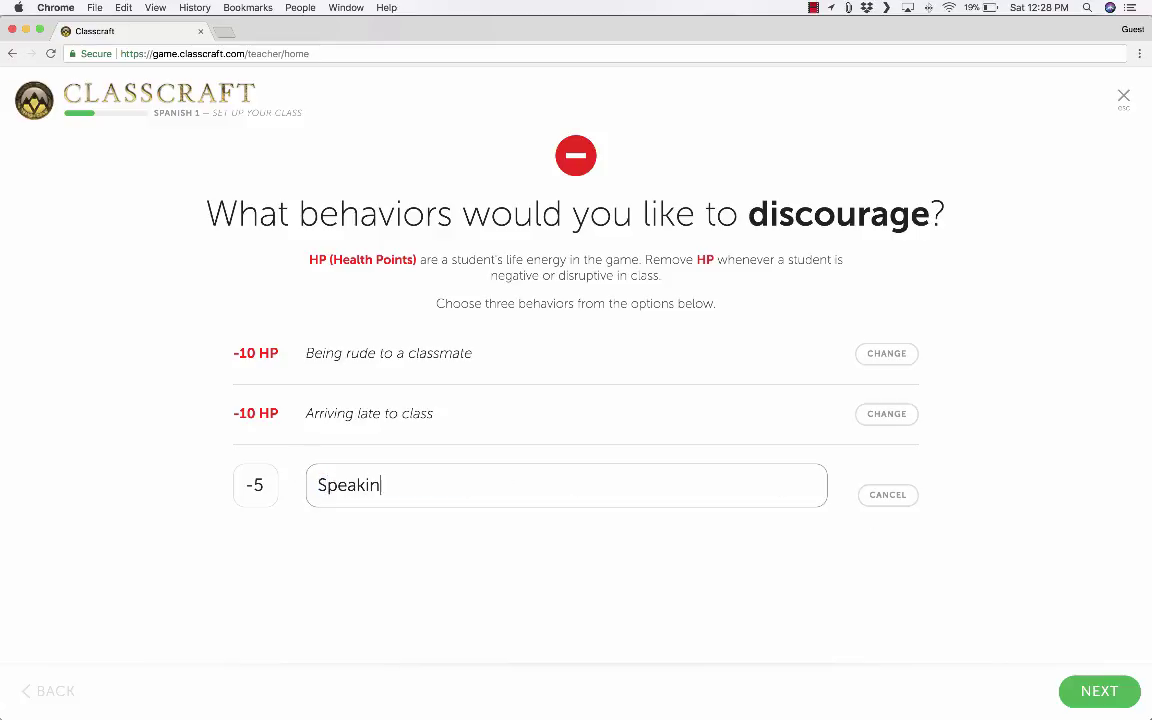
text(g English)
click(1103, 694)
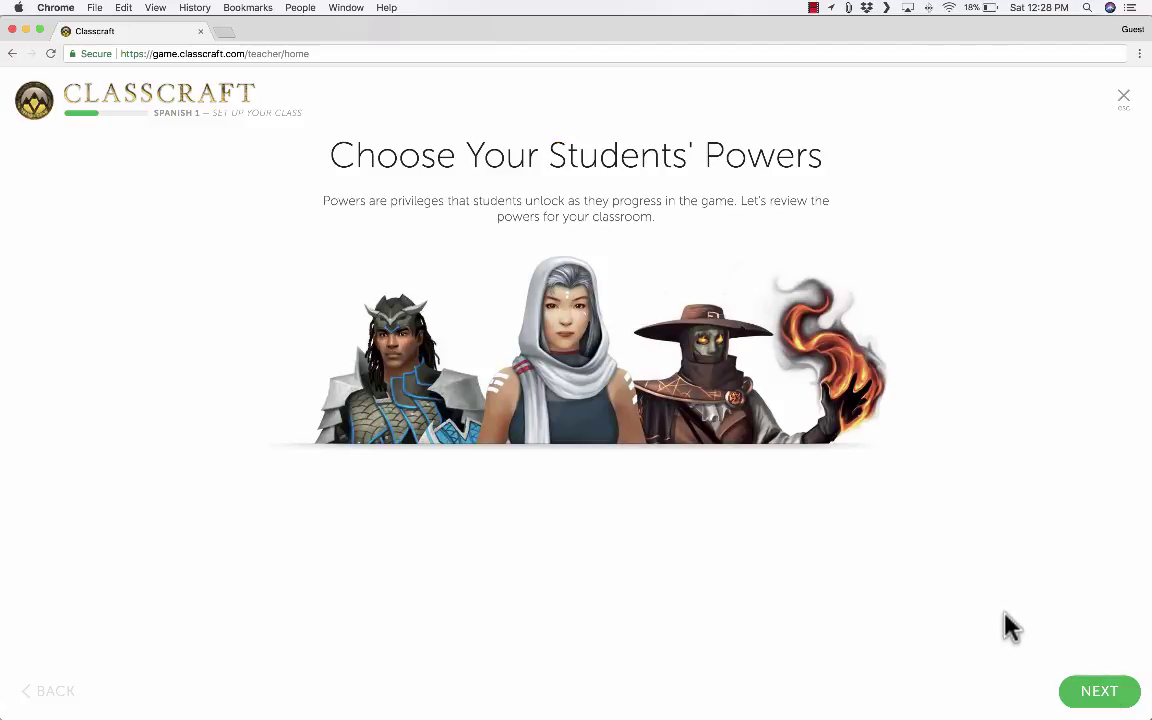
Set the warrior's Hunting power to 'The warrior can listen to music during class.'.
click(1100, 692)
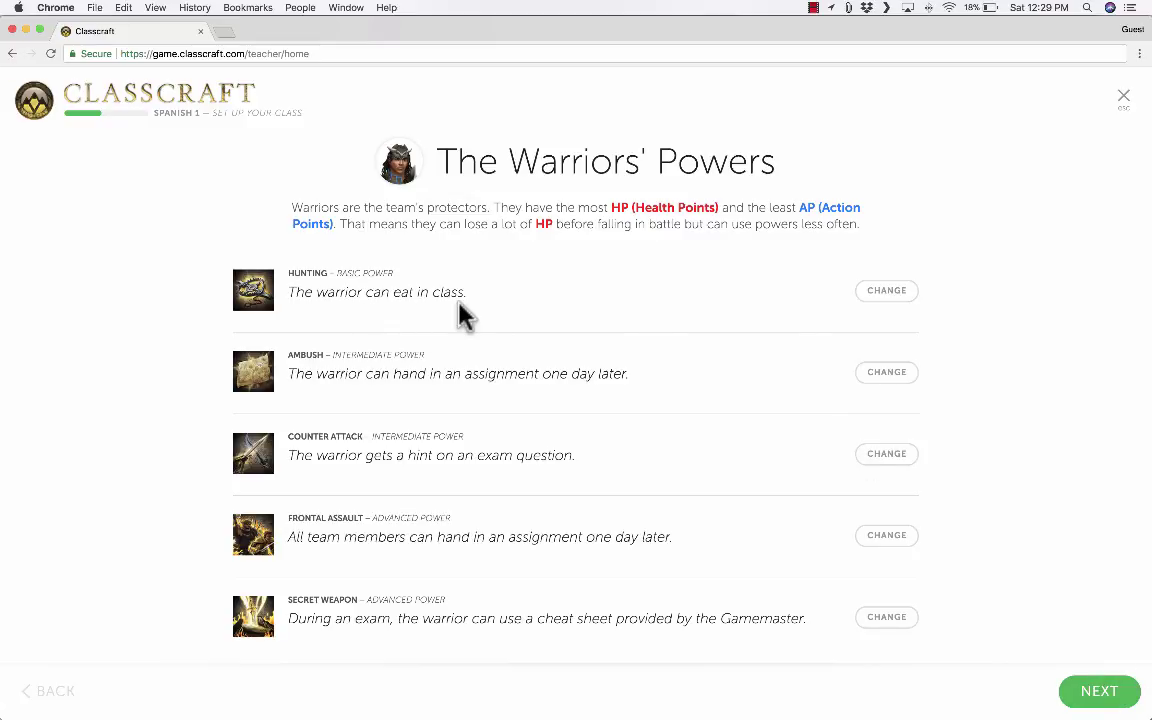
click(886, 292)
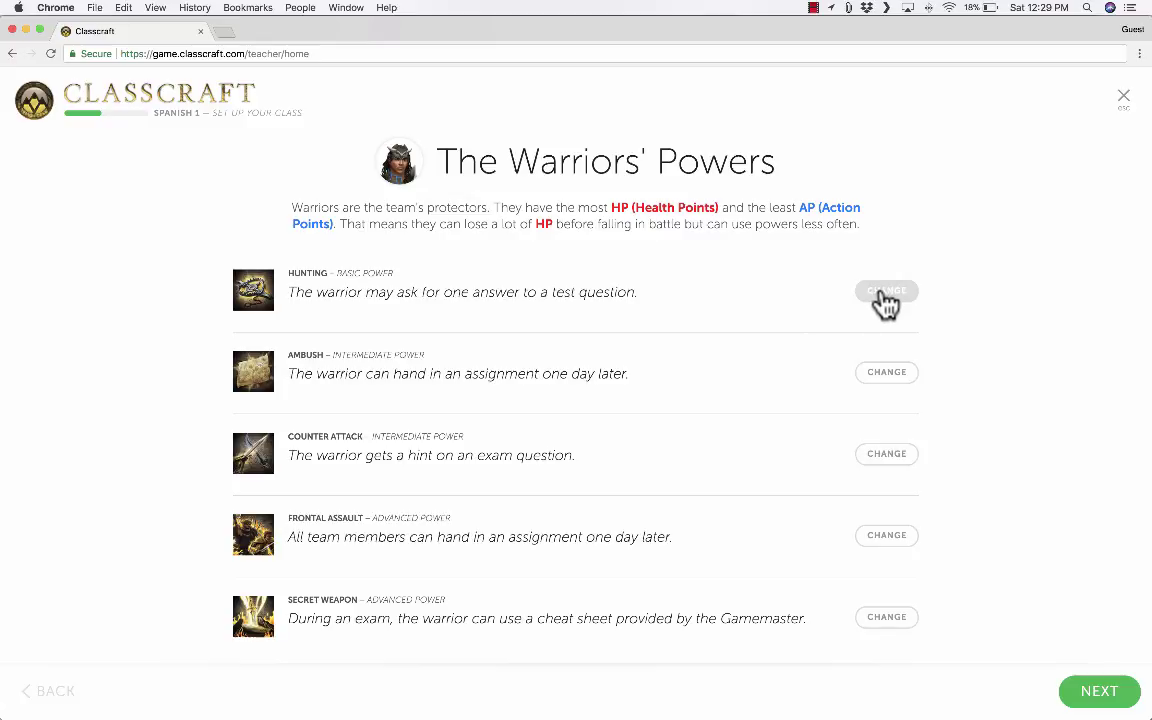
click(886, 292)
click(886, 292)
click(880, 300)
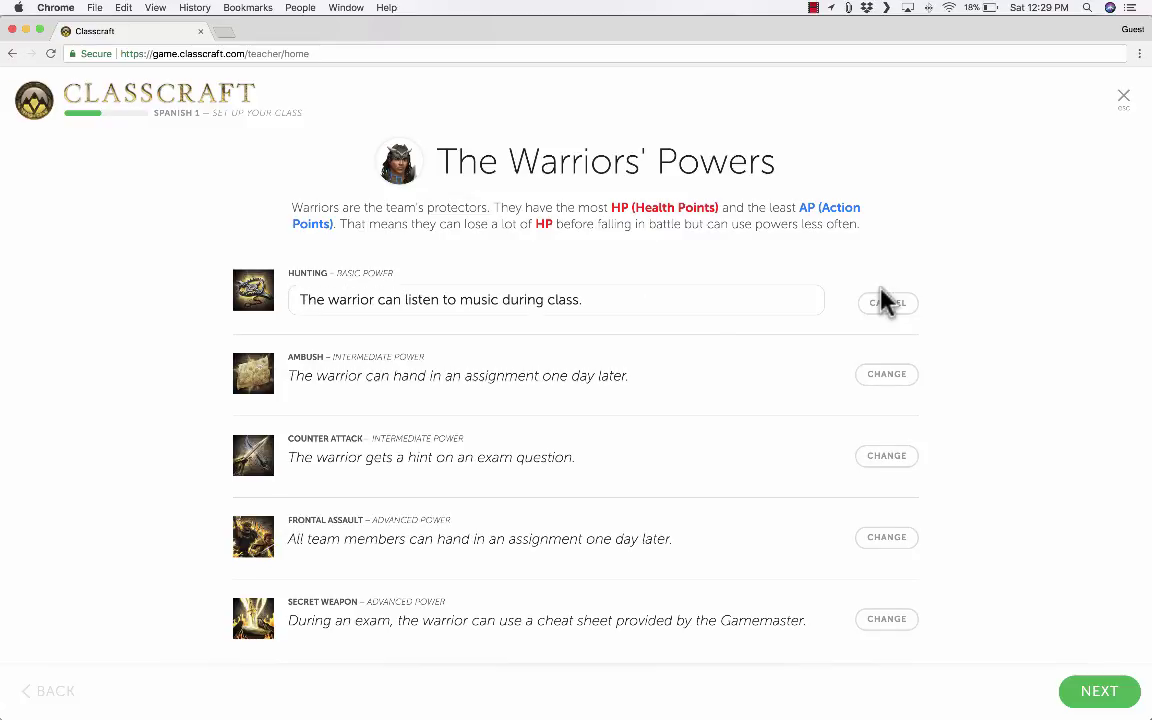
drag(612, 292, 300, 291)
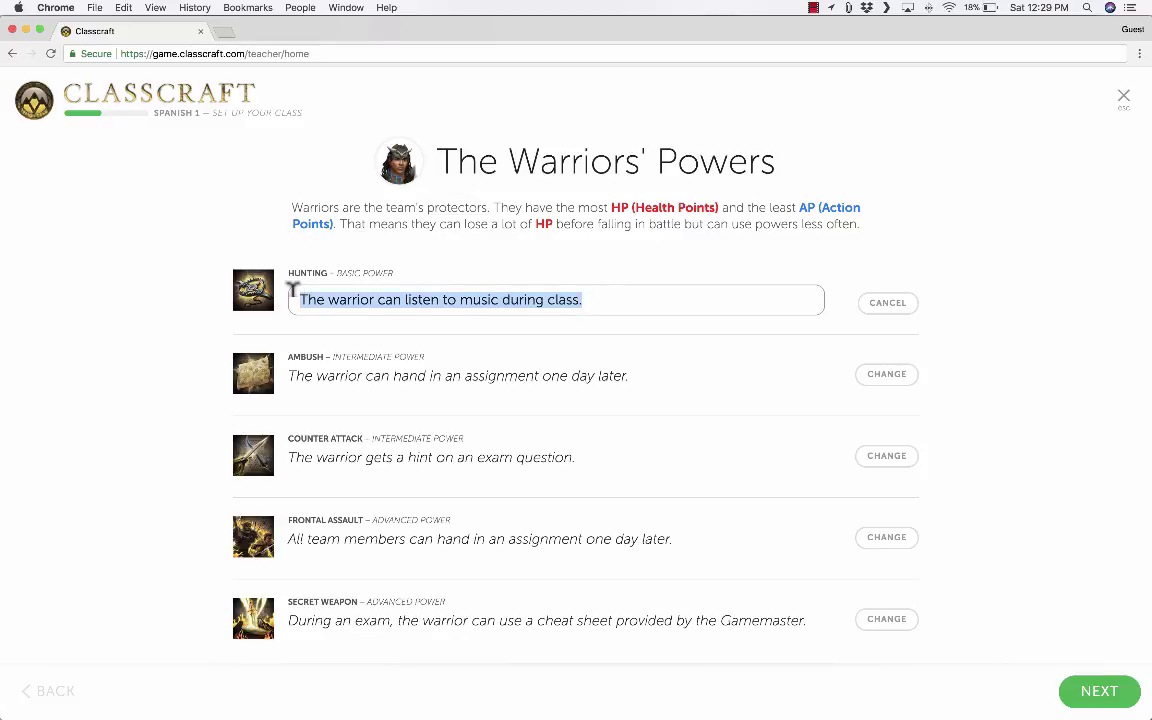
click(1003, 368)
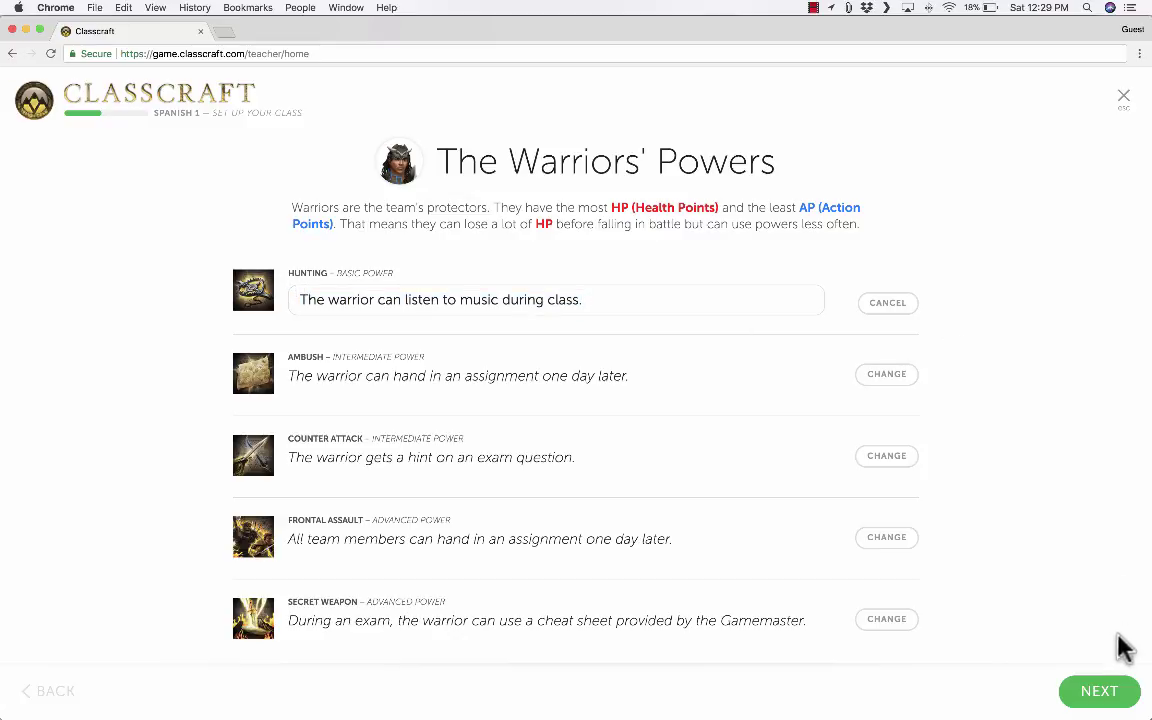
click(1112, 692)
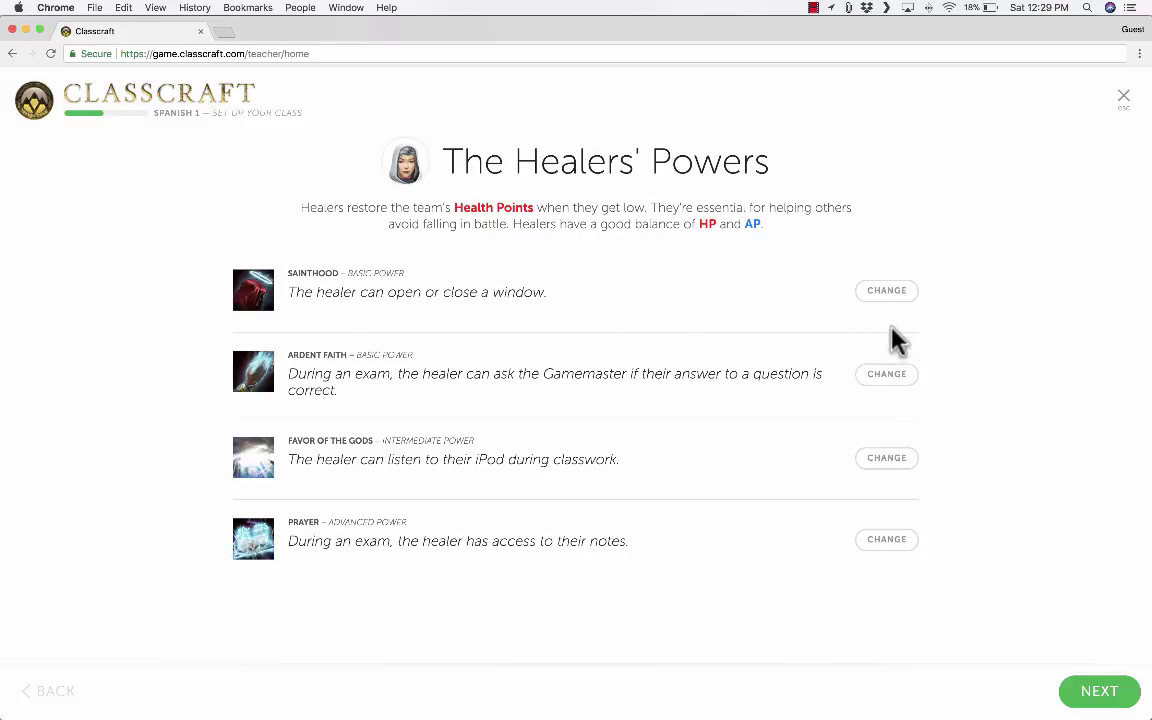
Accept the healers' and mages' powers and move on to the sentences.
click(1112, 695)
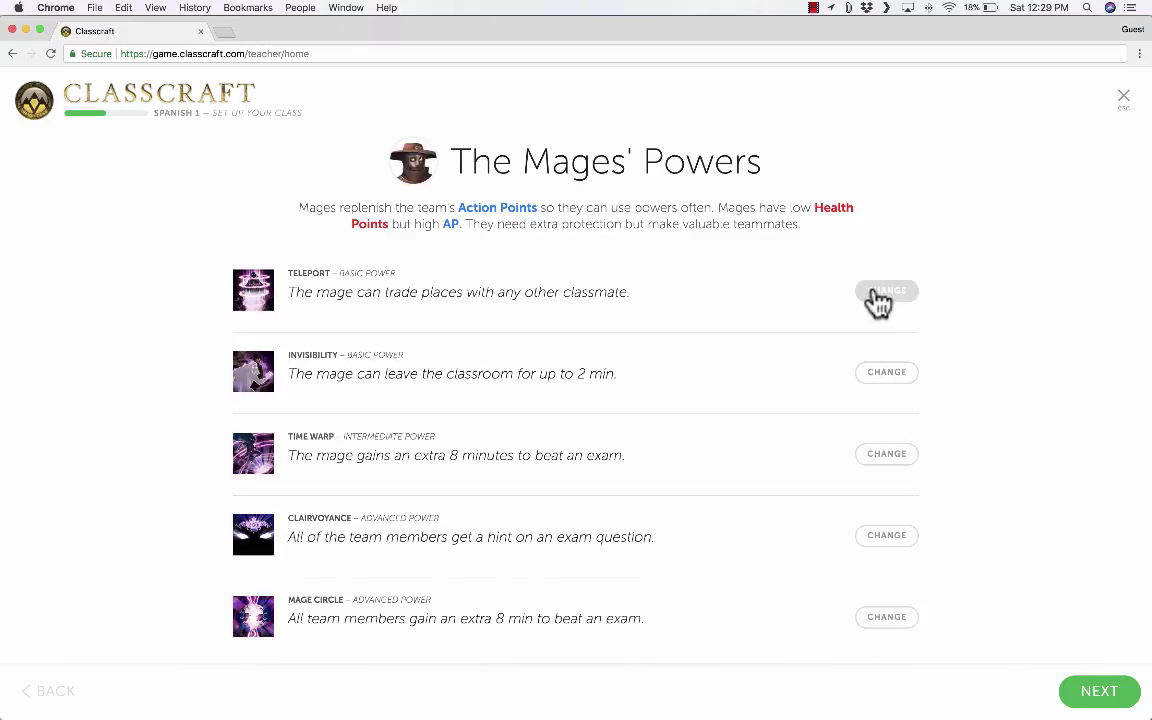
click(874, 303)
click(1095, 691)
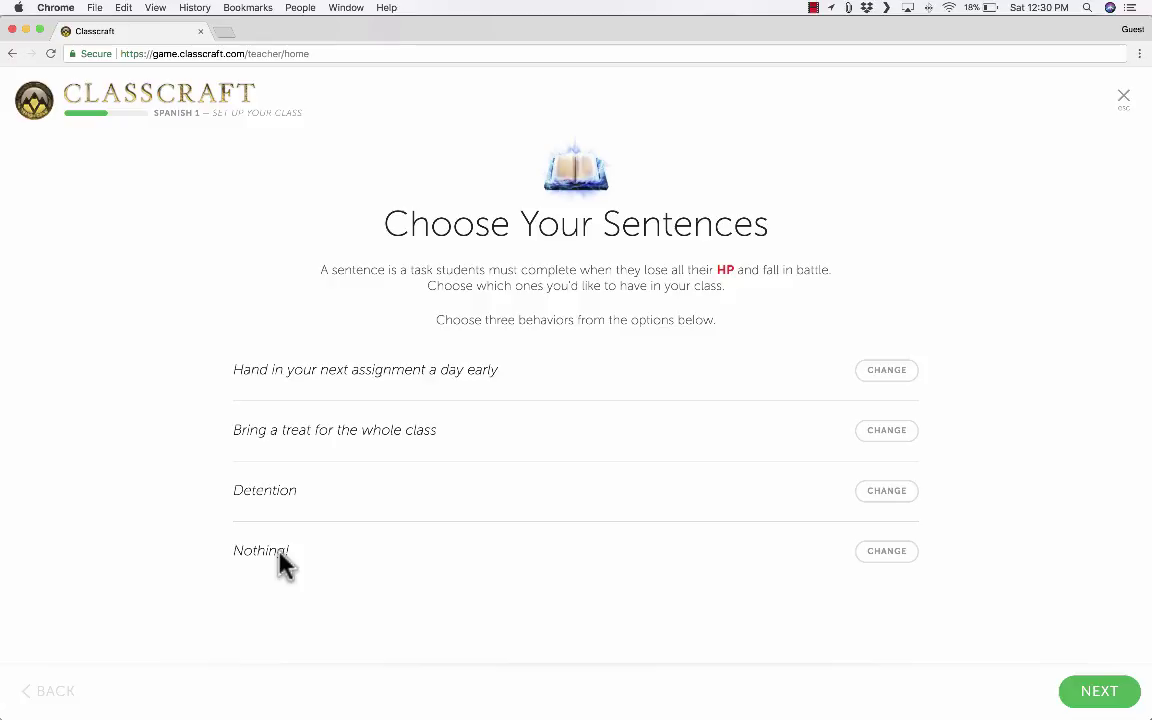
Change sentences to 'Lose electronic privileges temporarily' and 'Clean up the classroom', then continue.
click(886, 560)
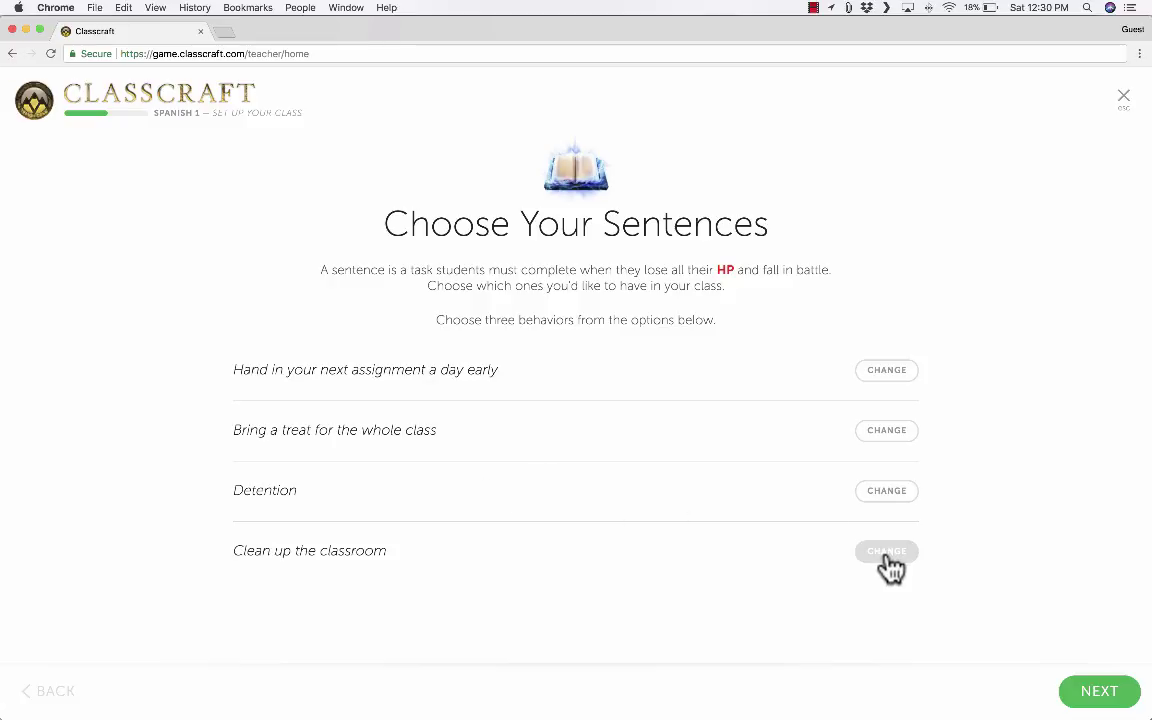
click(901, 505)
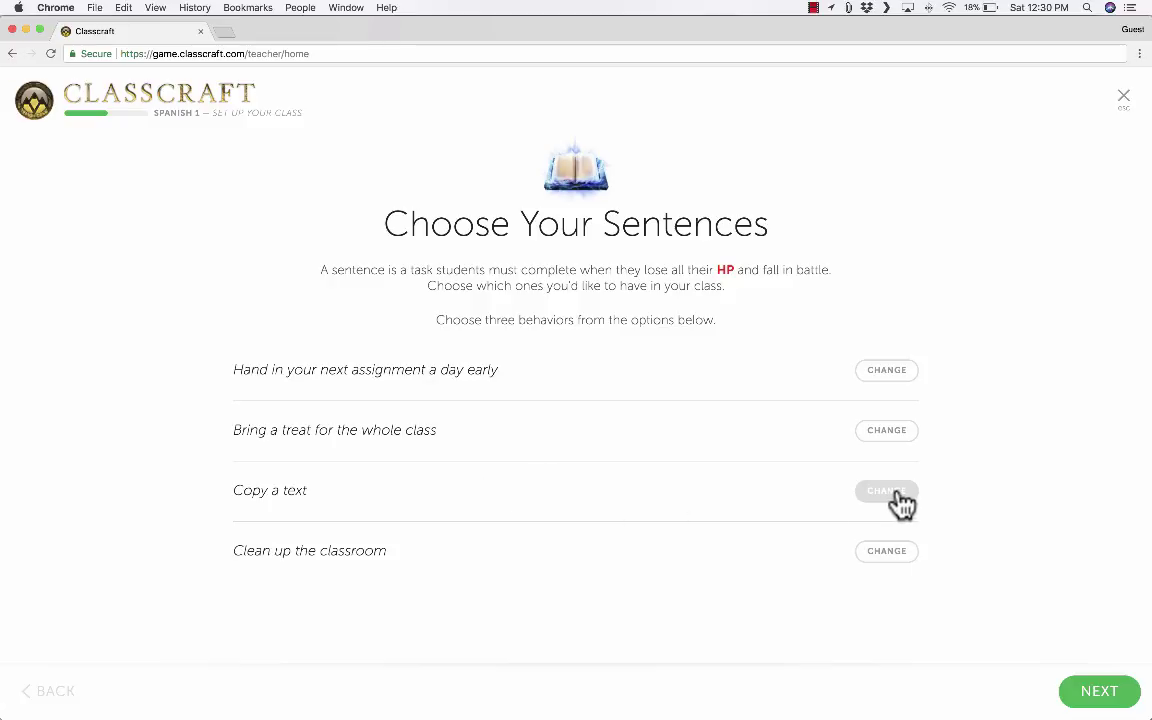
click(900, 505)
click(901, 505)
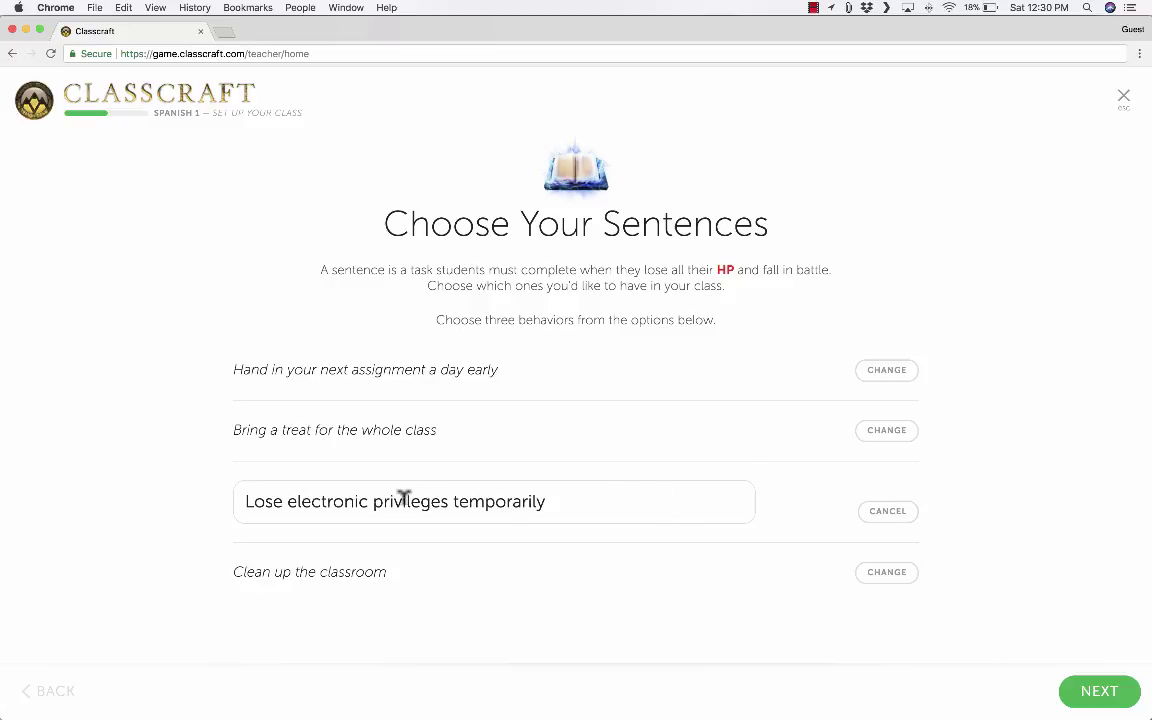
click(1100, 692)
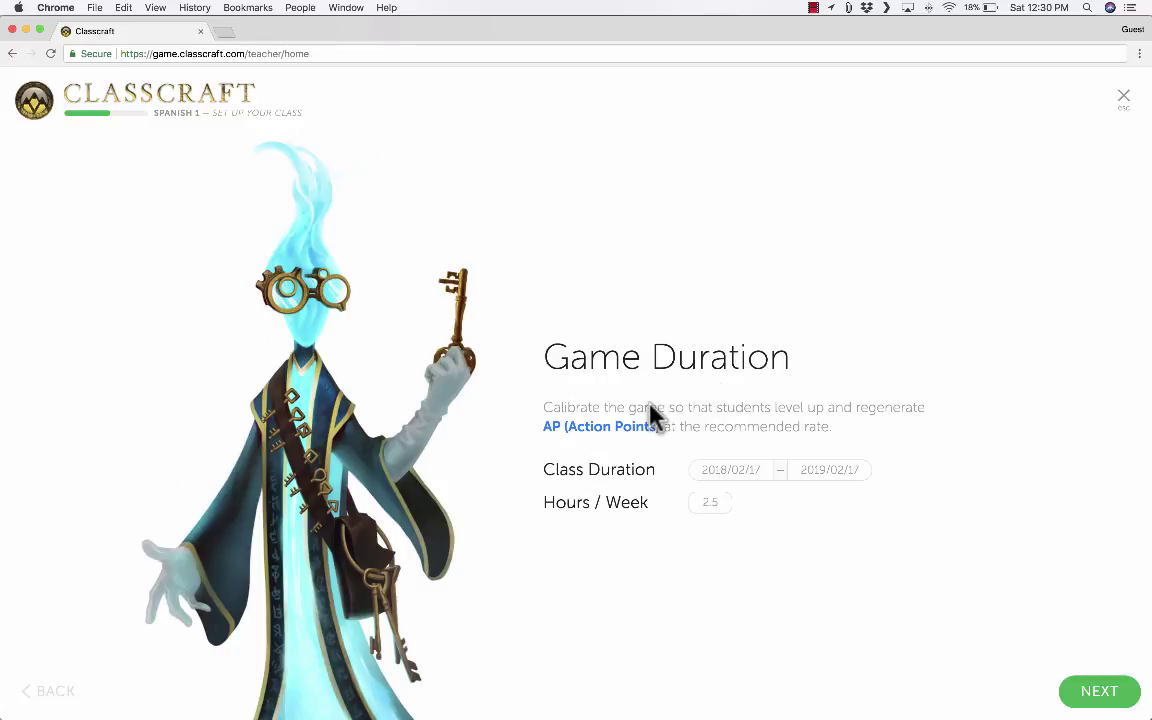
Keep the 2018/02/17 start date, enter 3 hours per week, and confirm the game duration.
click(730, 469)
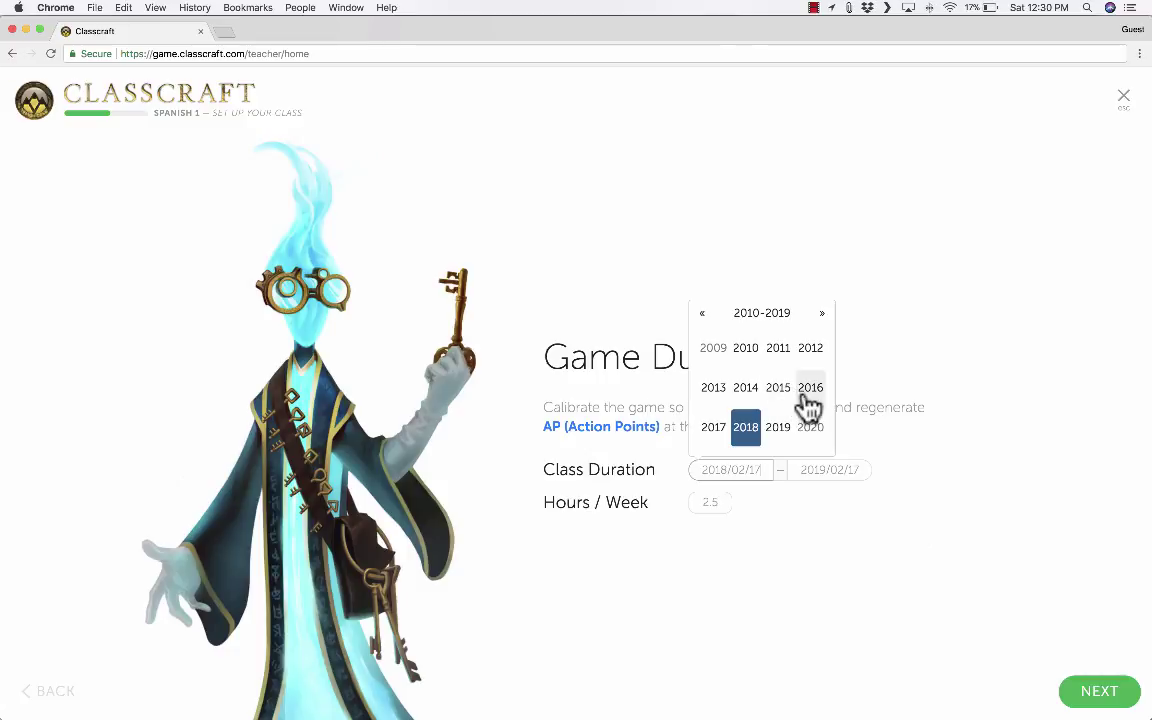
click(748, 429)
click(776, 503)
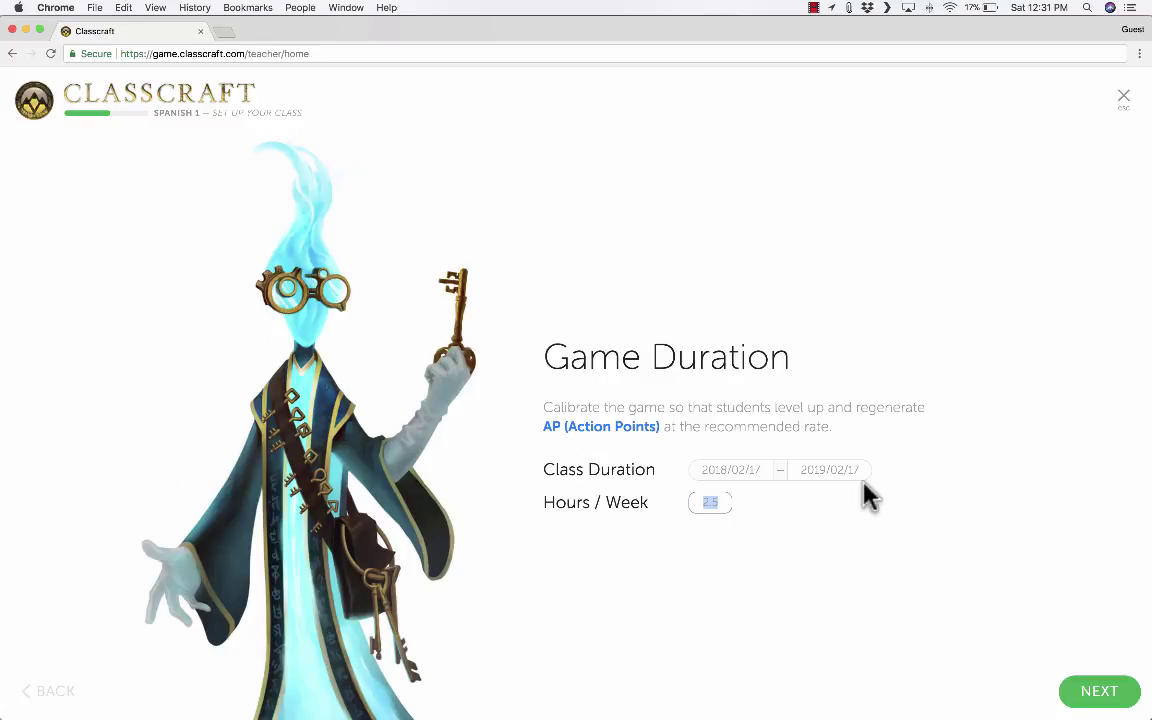
text(3)
click(1110, 695)
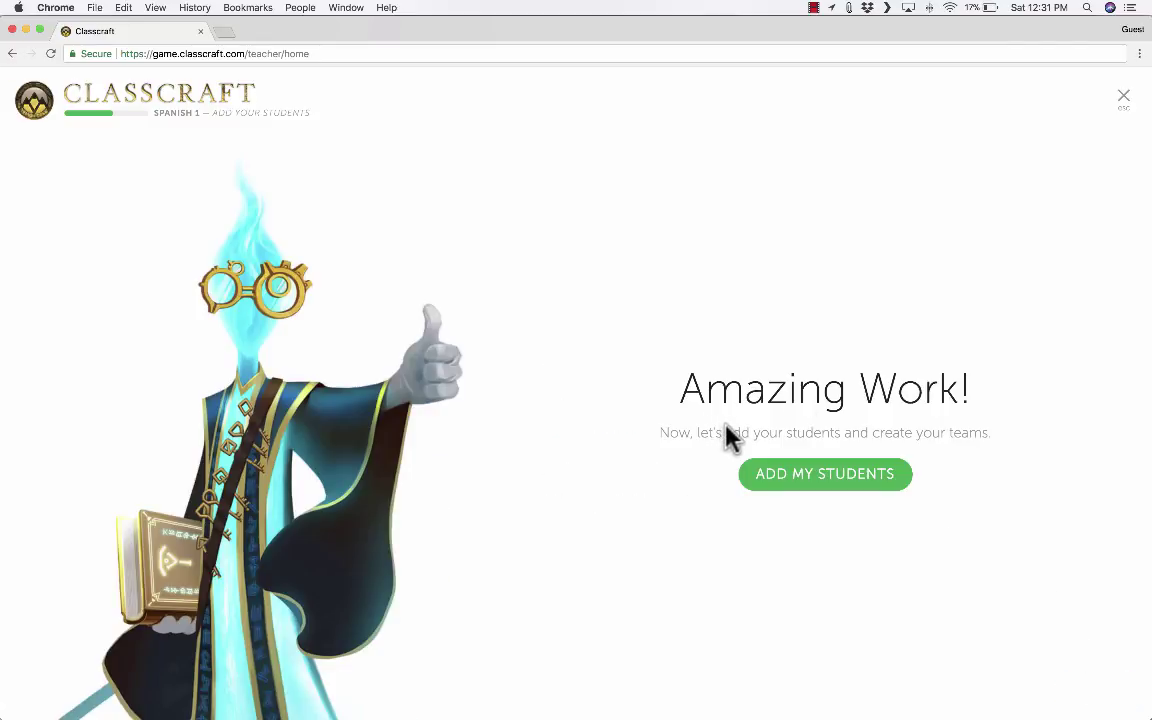
Open the student roster, allow location, and enter the first student's first and last name.
click(871, 478)
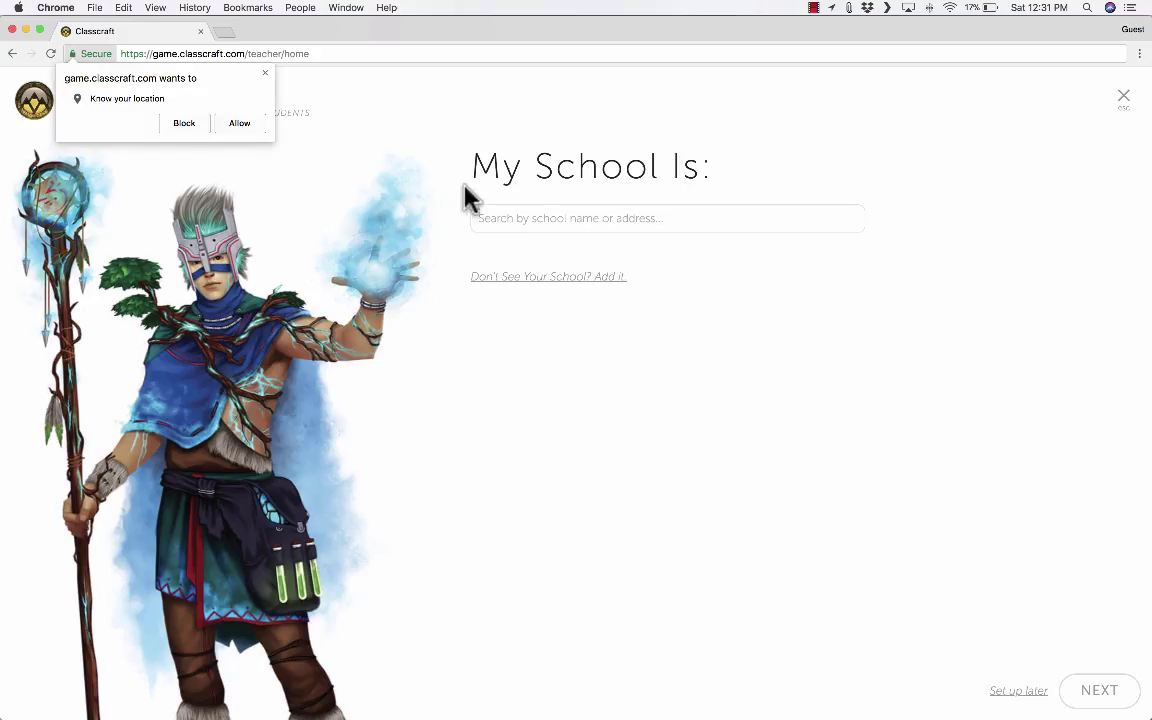
click(240, 123)
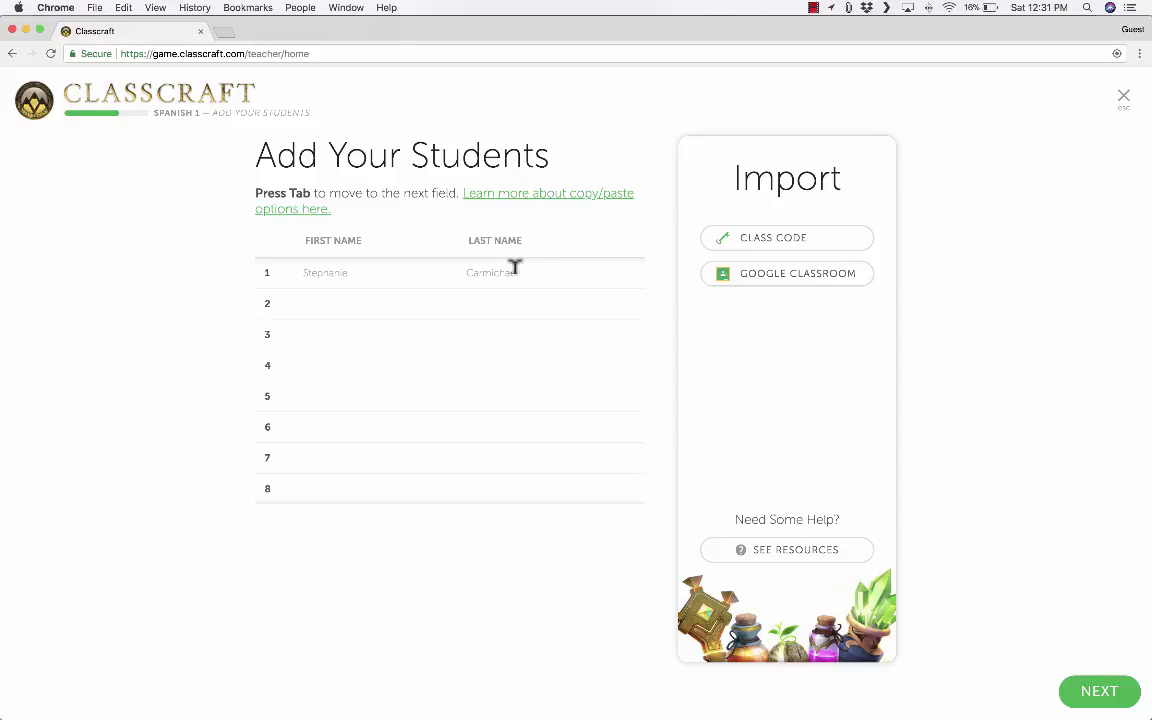
click(342, 264)
key(Tab)
Enter the second student's first and last name, then paste in the third and fourth students.
key(Tab)
key(Tab)
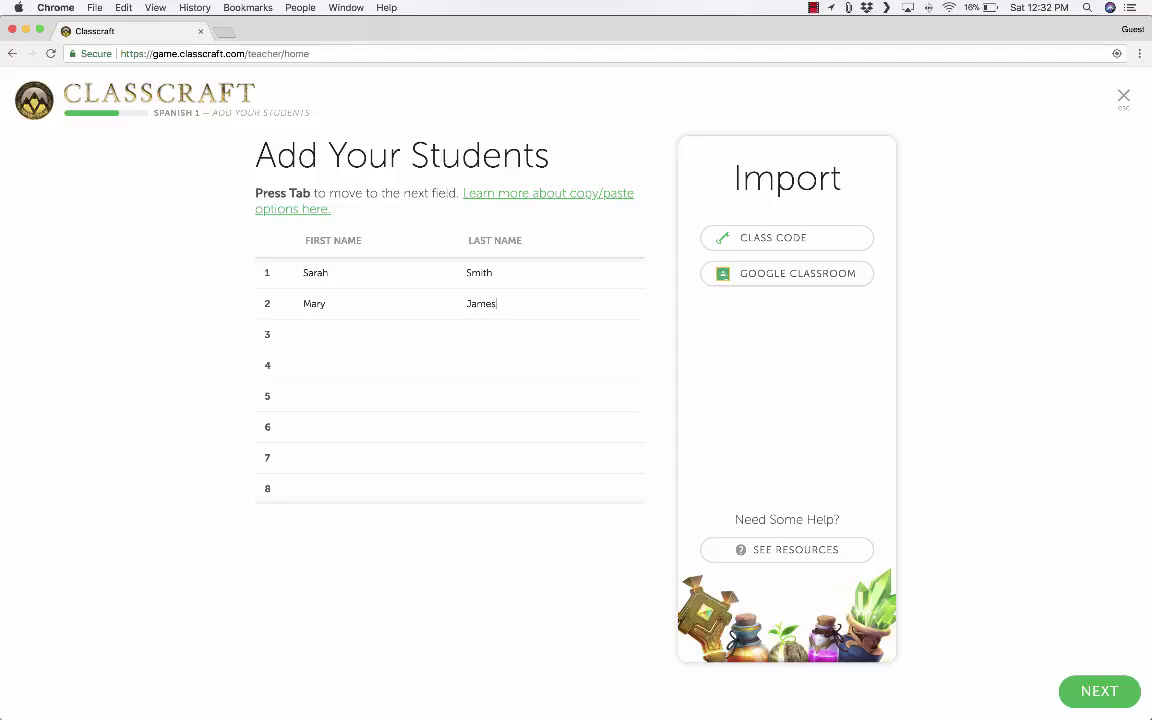
key(Tab)
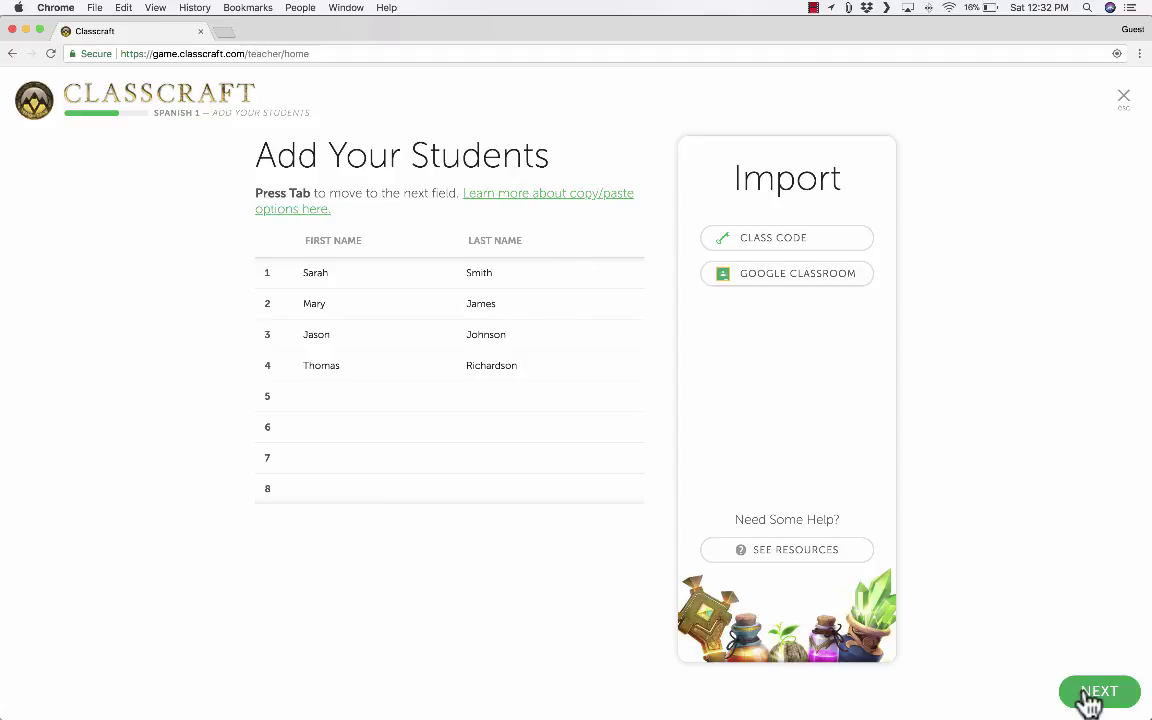
Save the roster, add Team 1 and Team 2, and drag the unassigned students into them.
click(1085, 689)
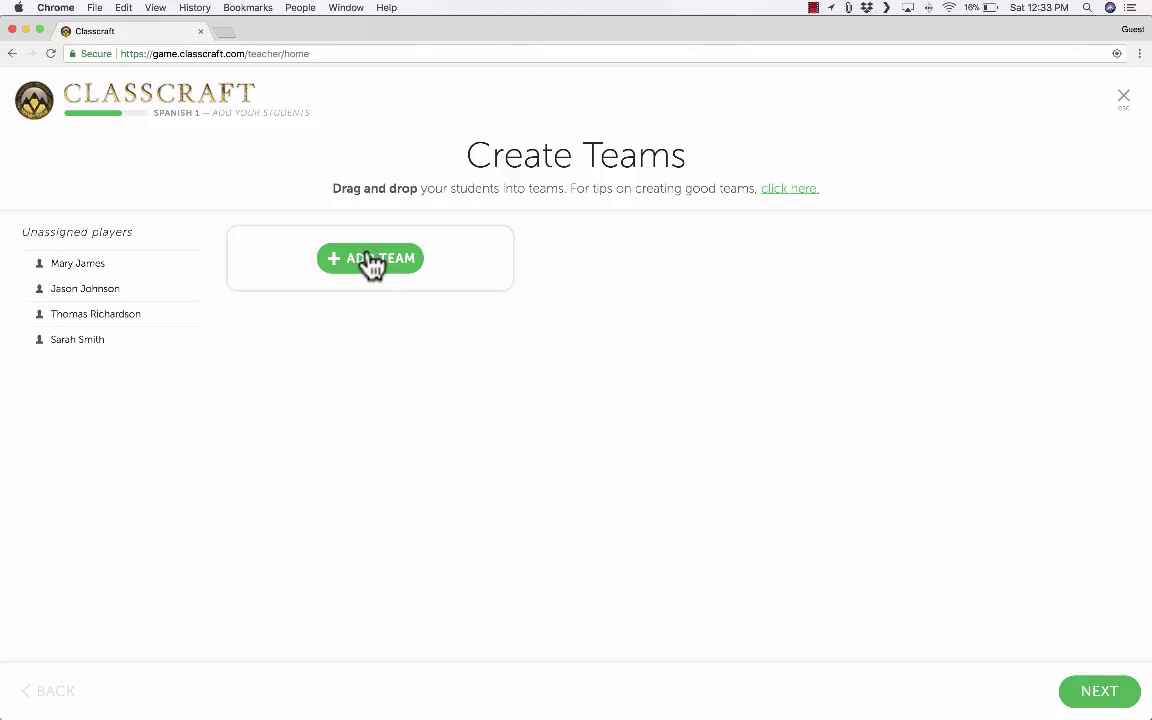
click(373, 259)
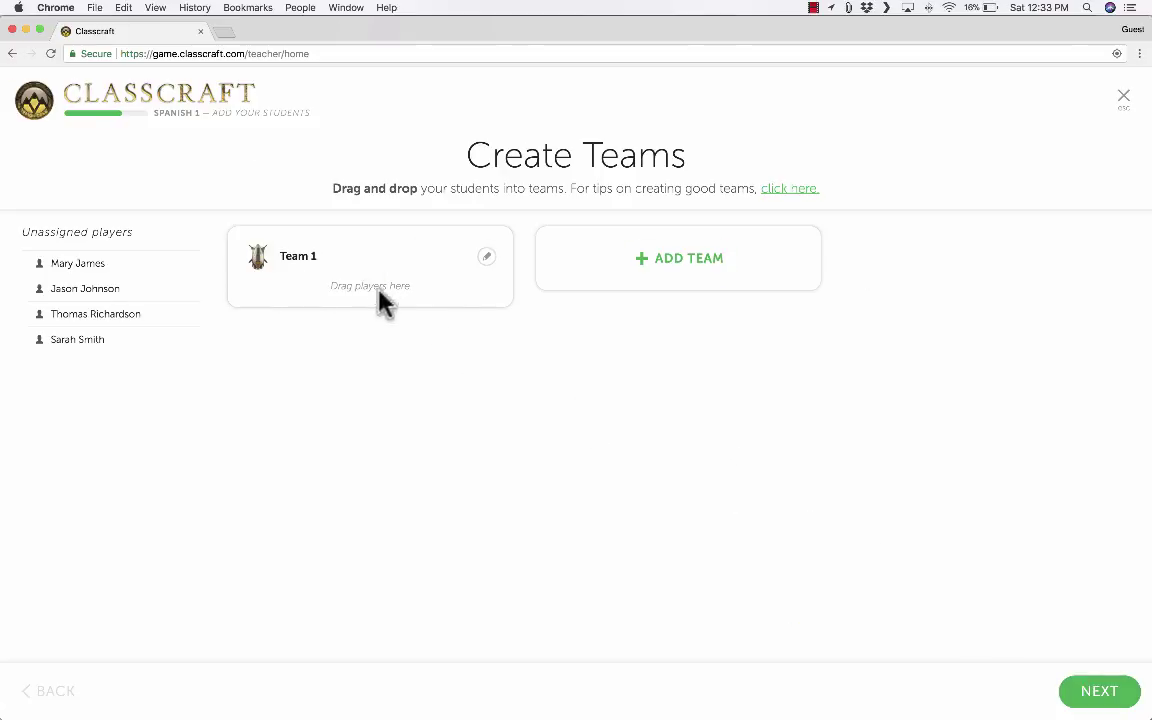
drag(125, 266, 250, 282)
click(650, 264)
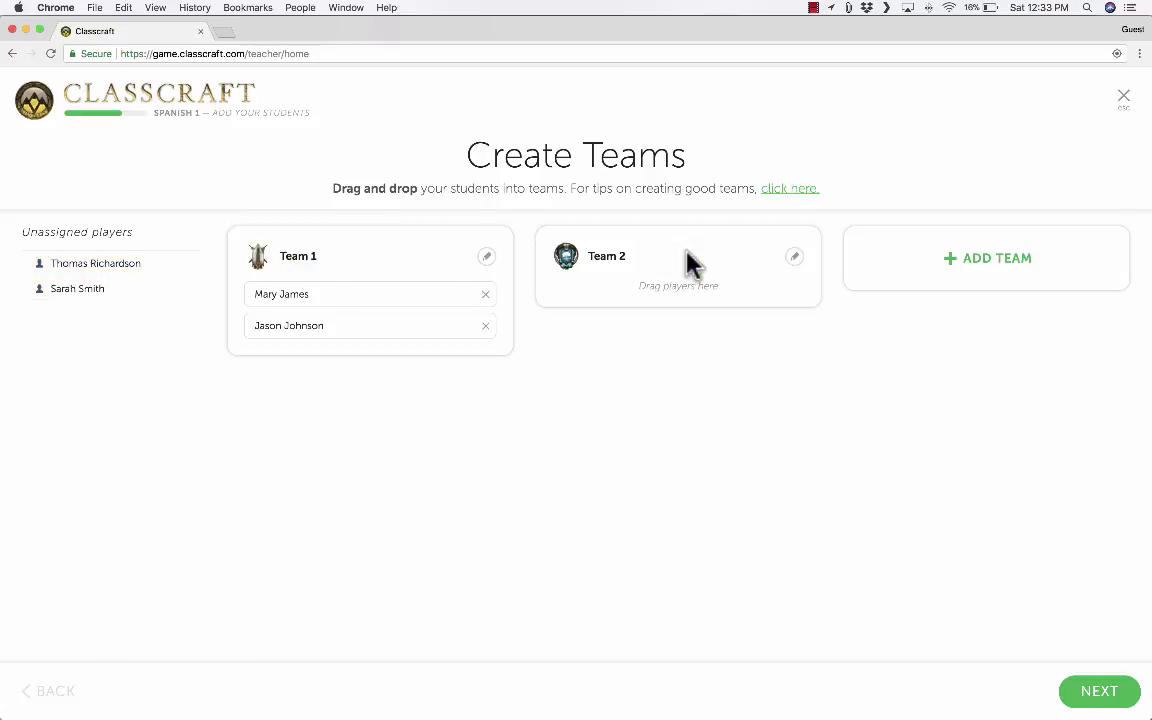
drag(85, 288, 705, 272)
drag(100, 263, 663, 282)
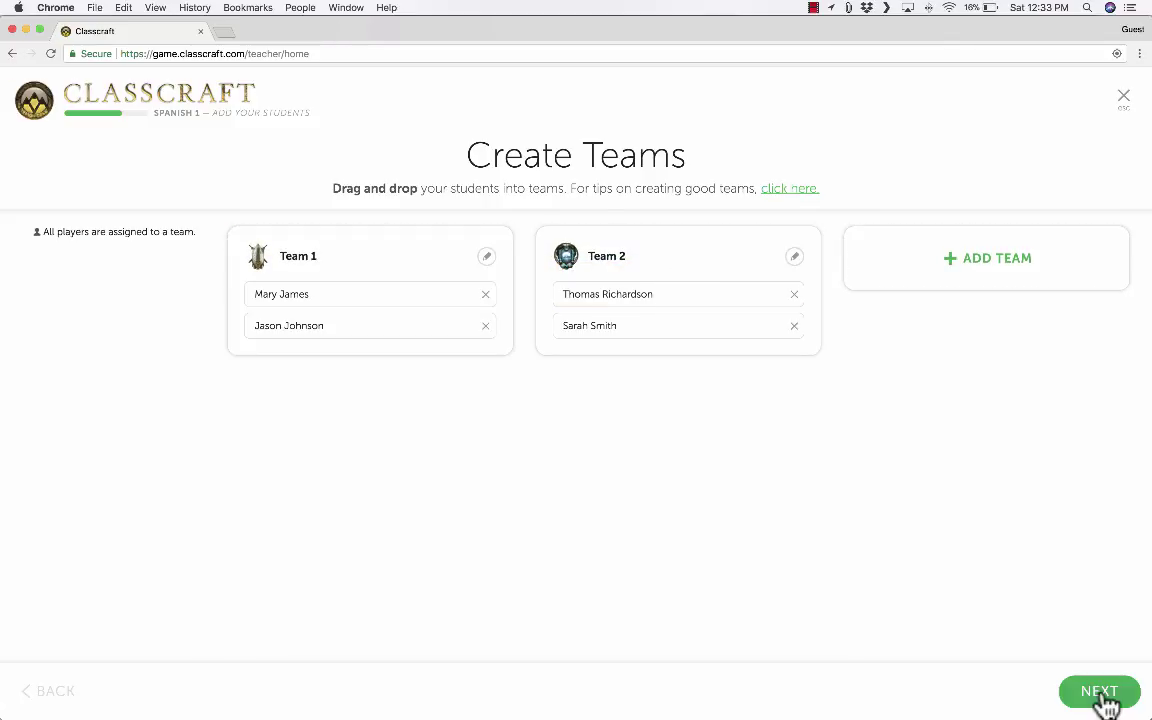
click(1104, 695)
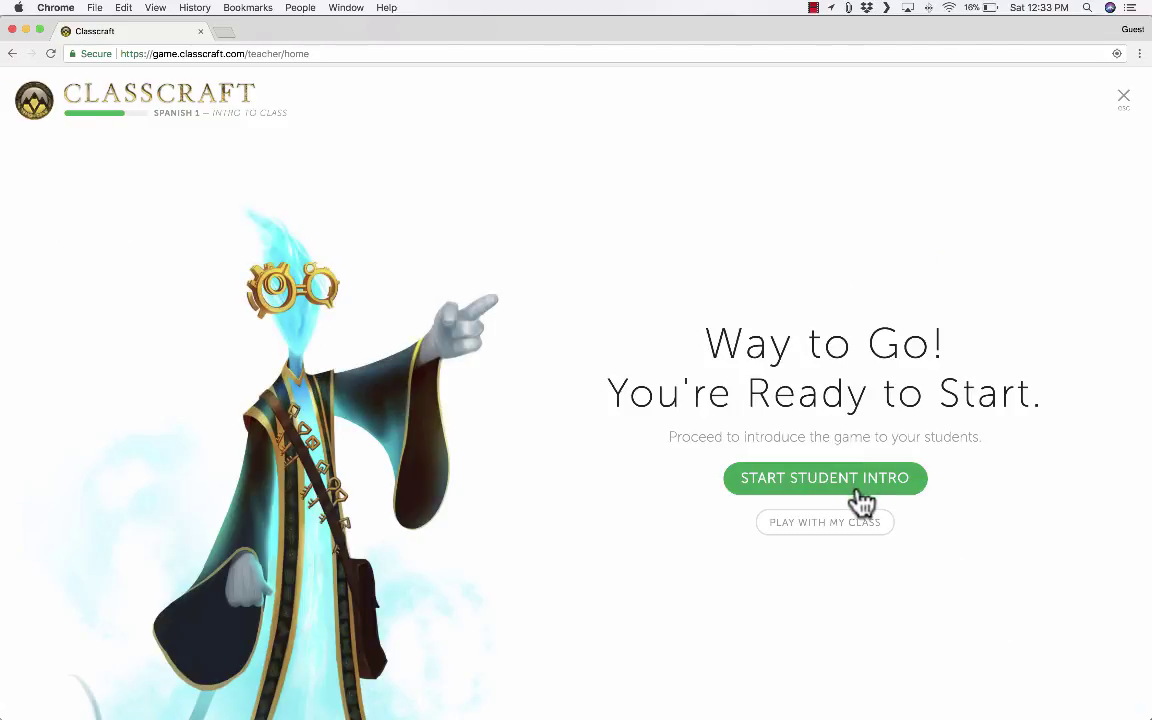
Print the student codes letters and start the Classcraft intro presentation.
click(863, 486)
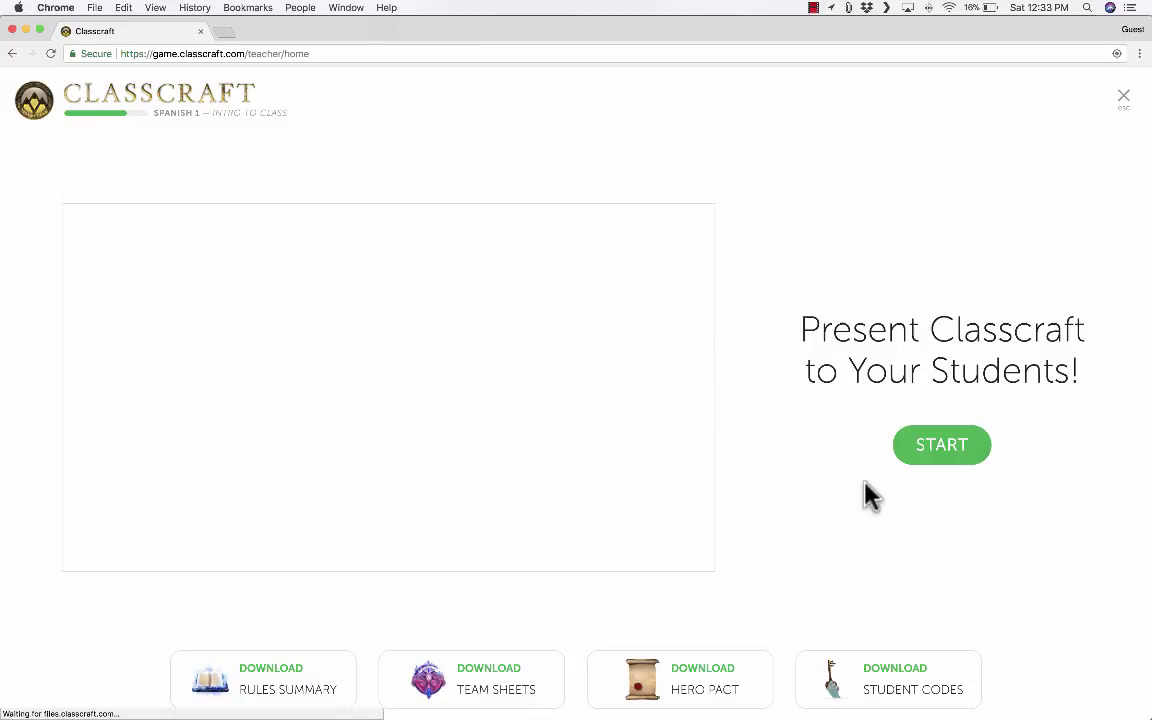
click(143, 556)
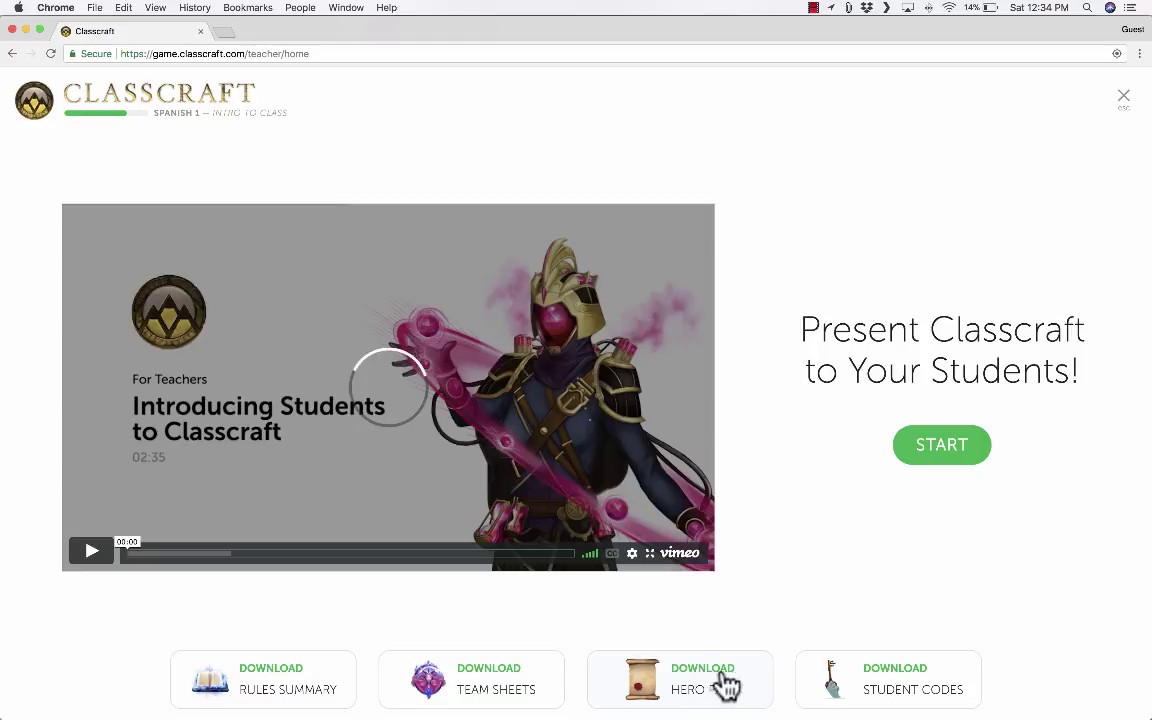
click(903, 688)
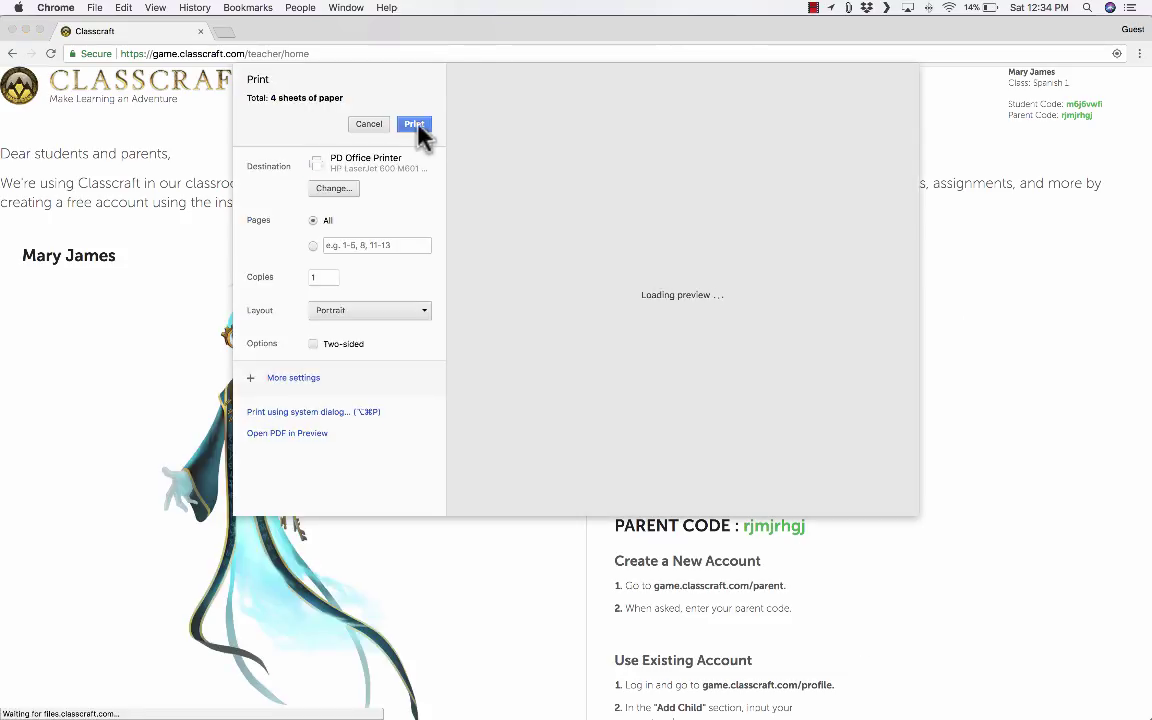
click(369, 124)
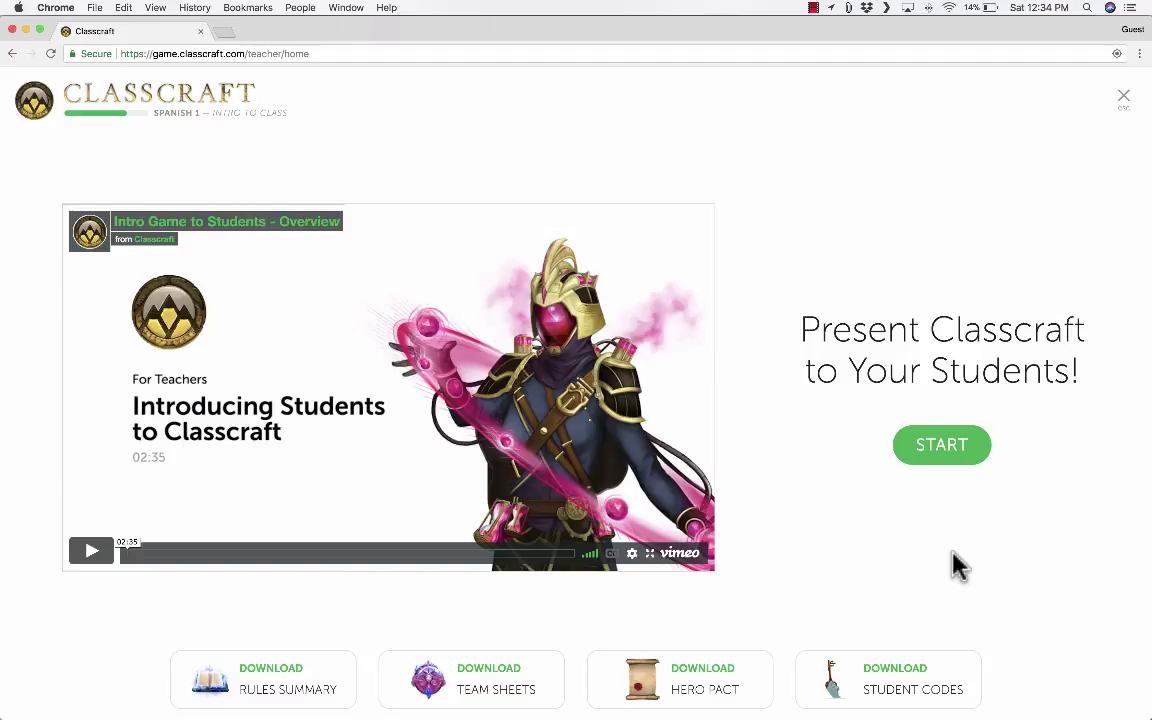
click(945, 452)
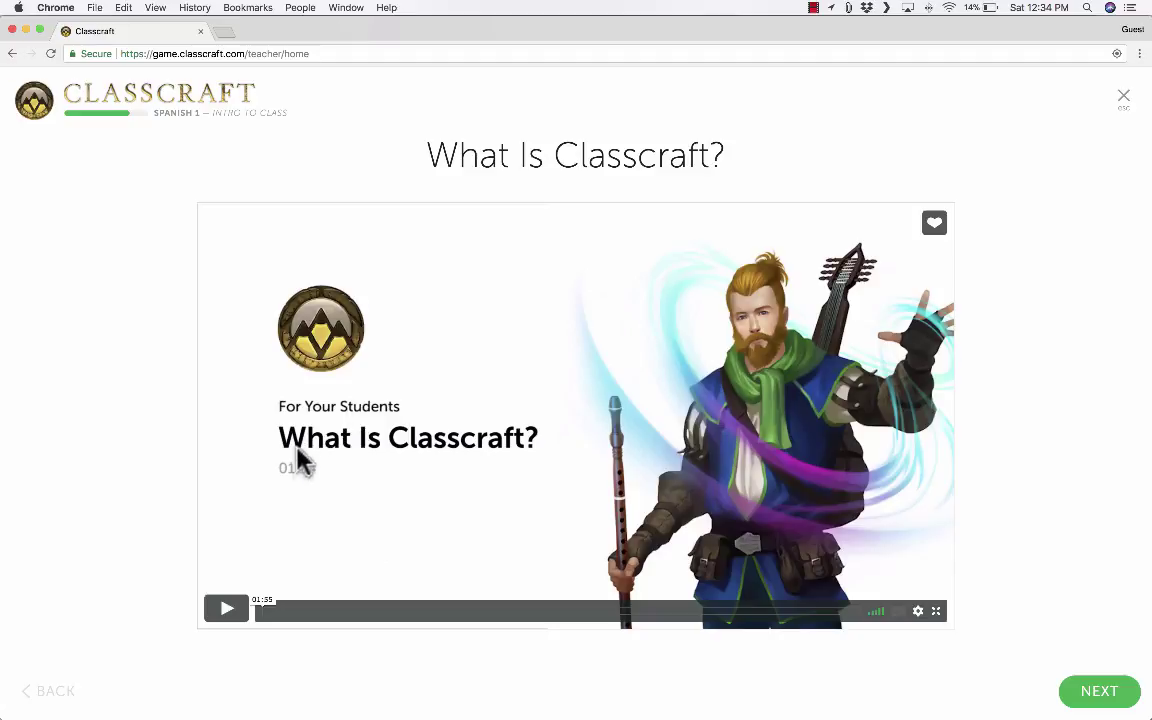
Watch the intro video full screen, then go through How to Play, Characters, Warriors, Healers and Mages to Team 1 setup.
double_click(229, 622)
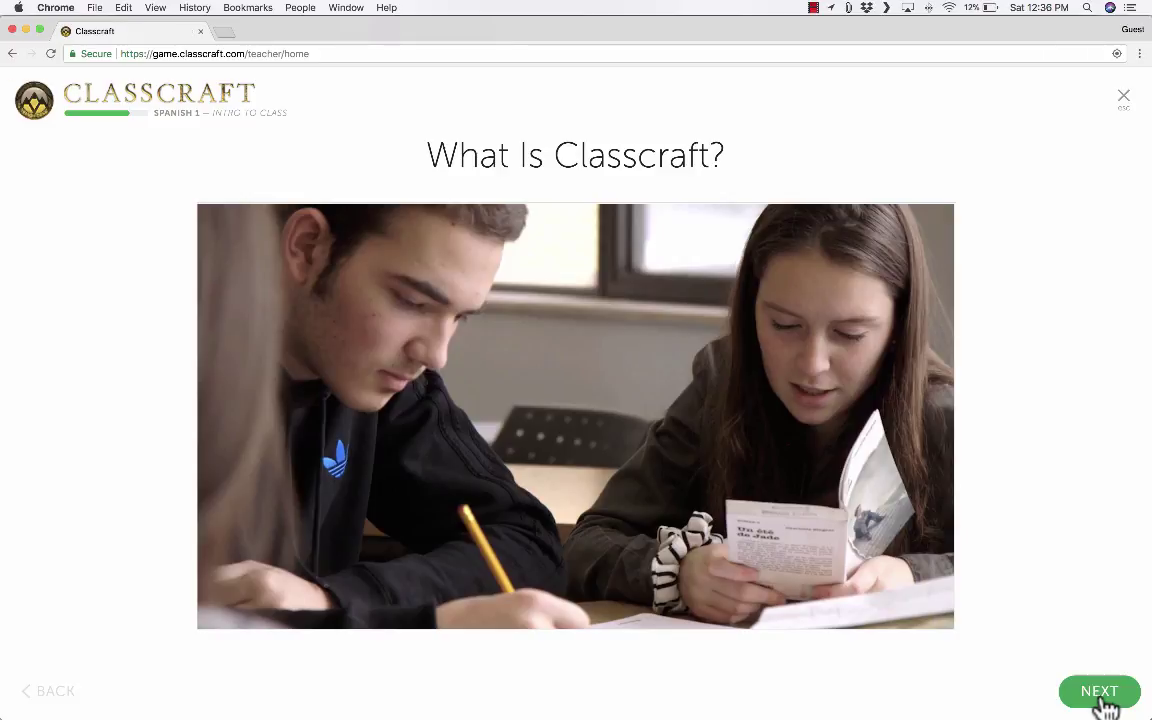
click(1100, 692)
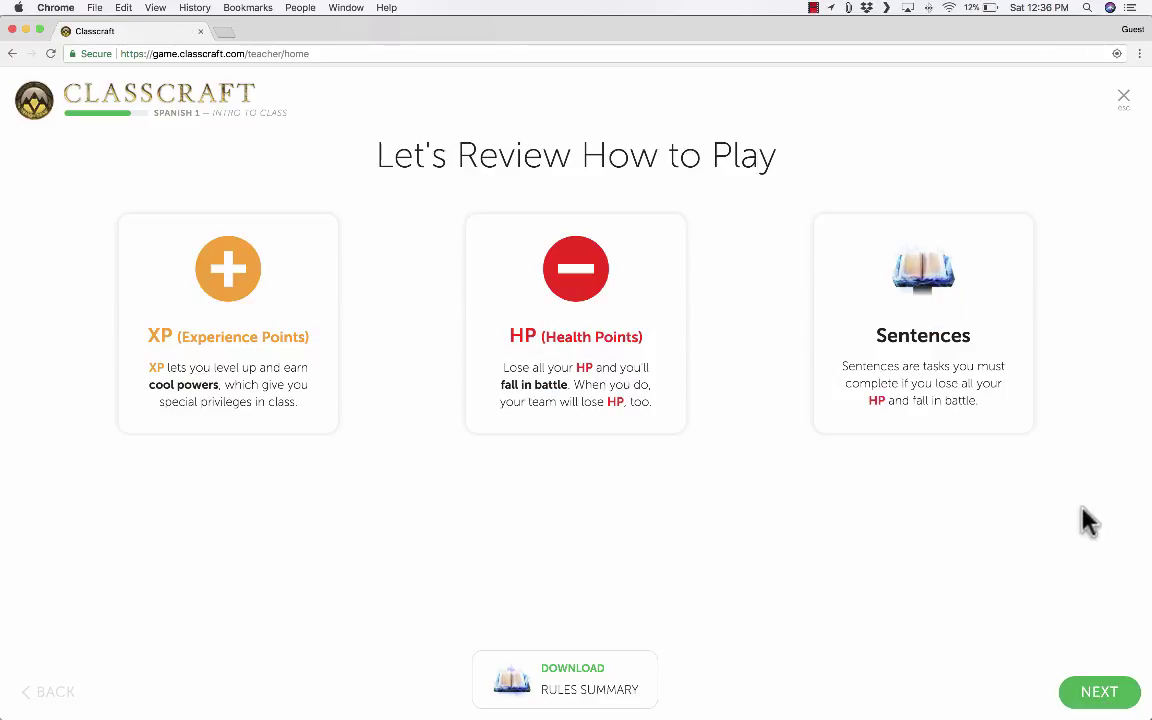
click(1100, 693)
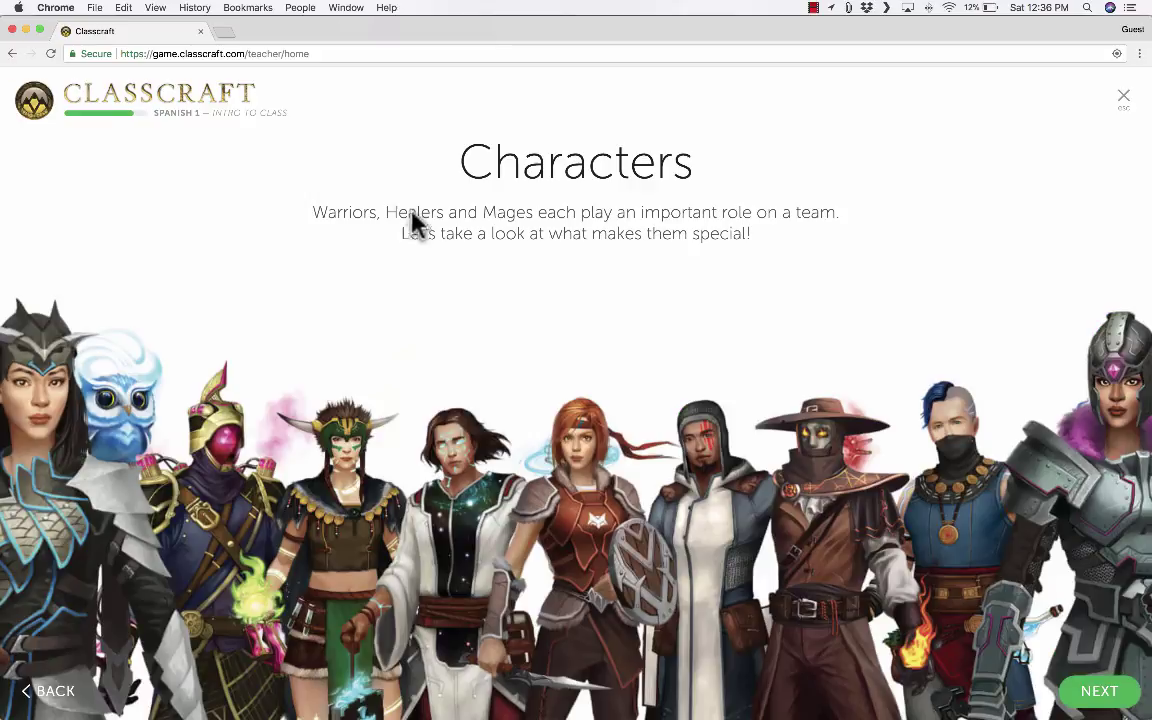
click(1097, 692)
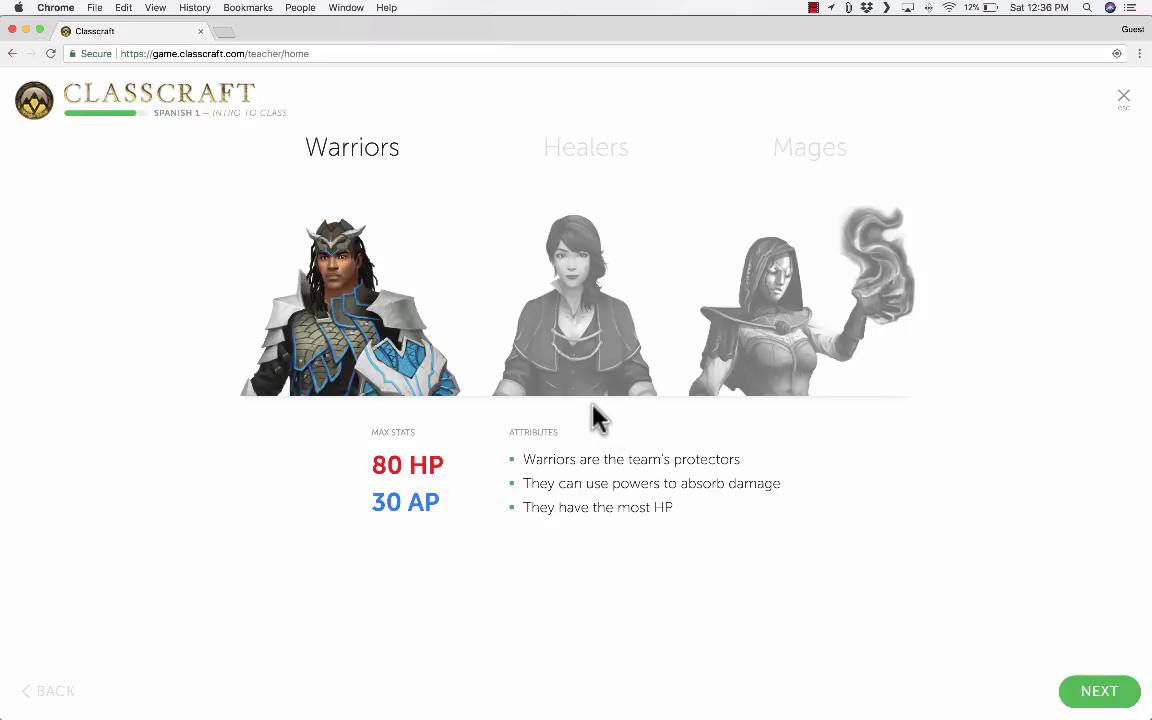
click(1100, 692)
click(1100, 692)
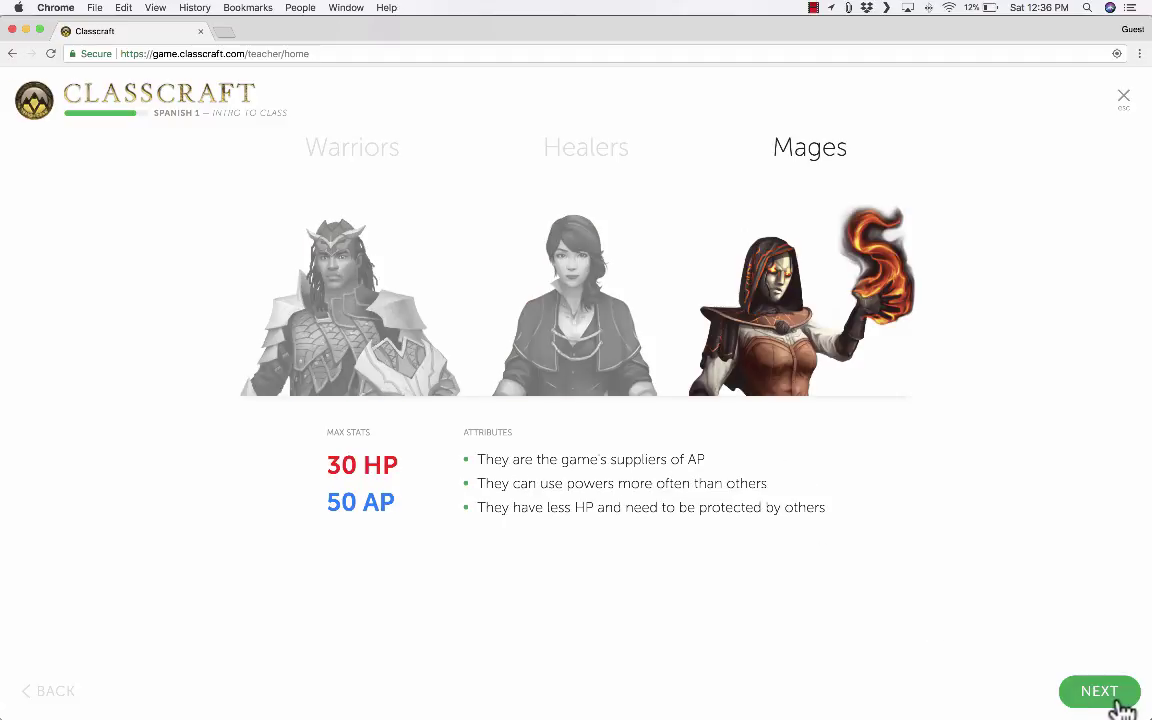
click(1120, 705)
click(1110, 691)
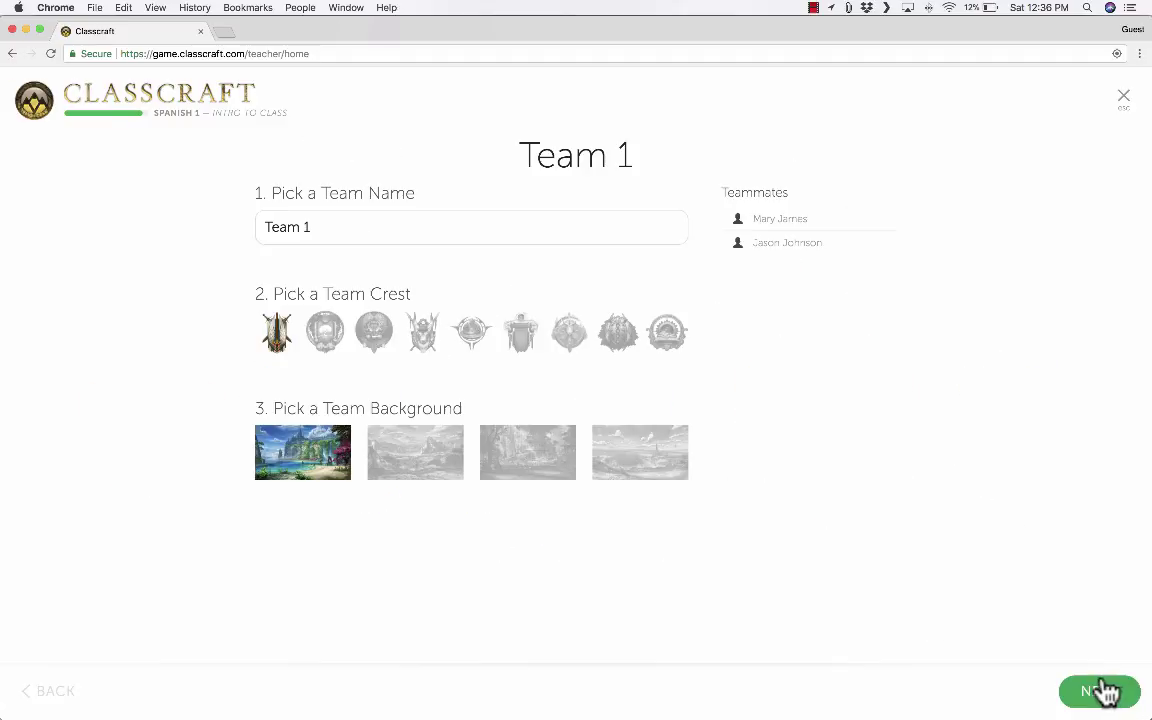
Give Team 1 the purple crystal crest and the forest-city background.
click(326, 345)
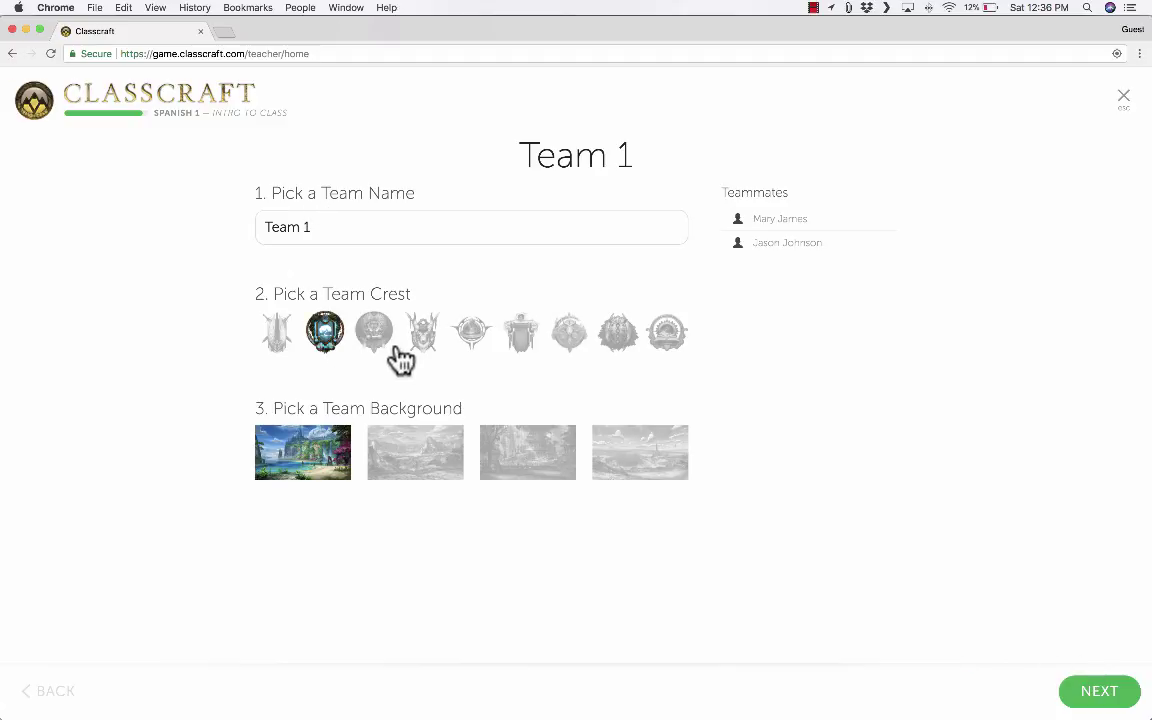
click(389, 345)
click(424, 345)
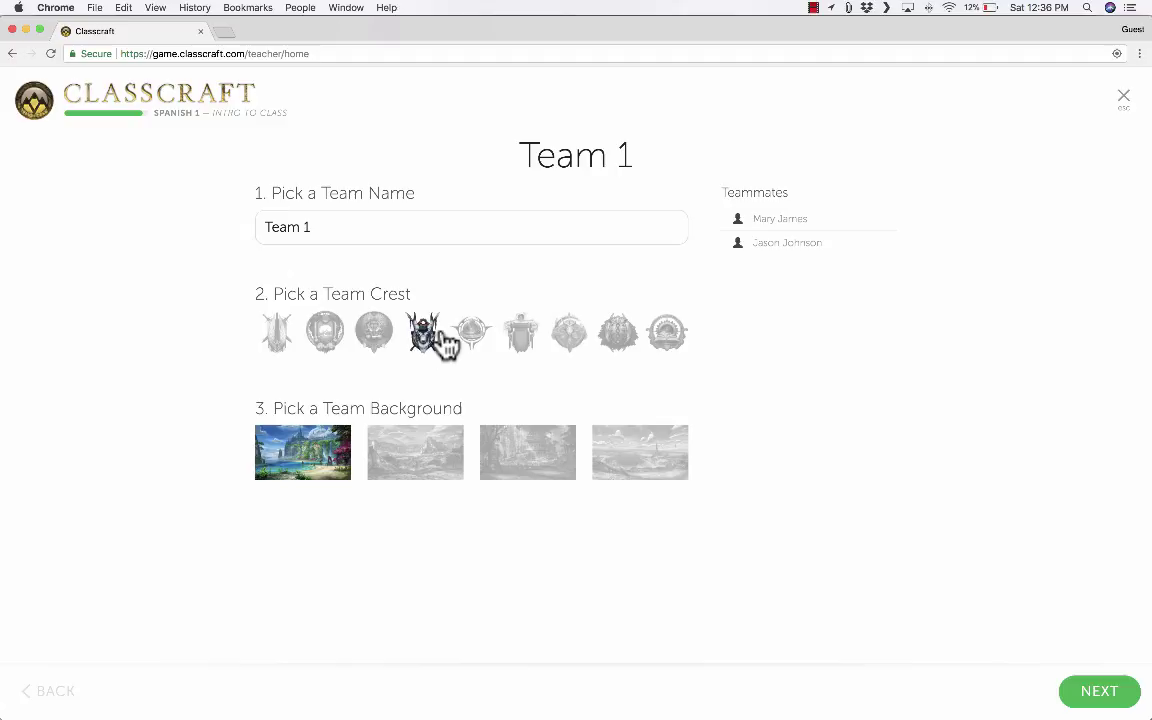
click(480, 345)
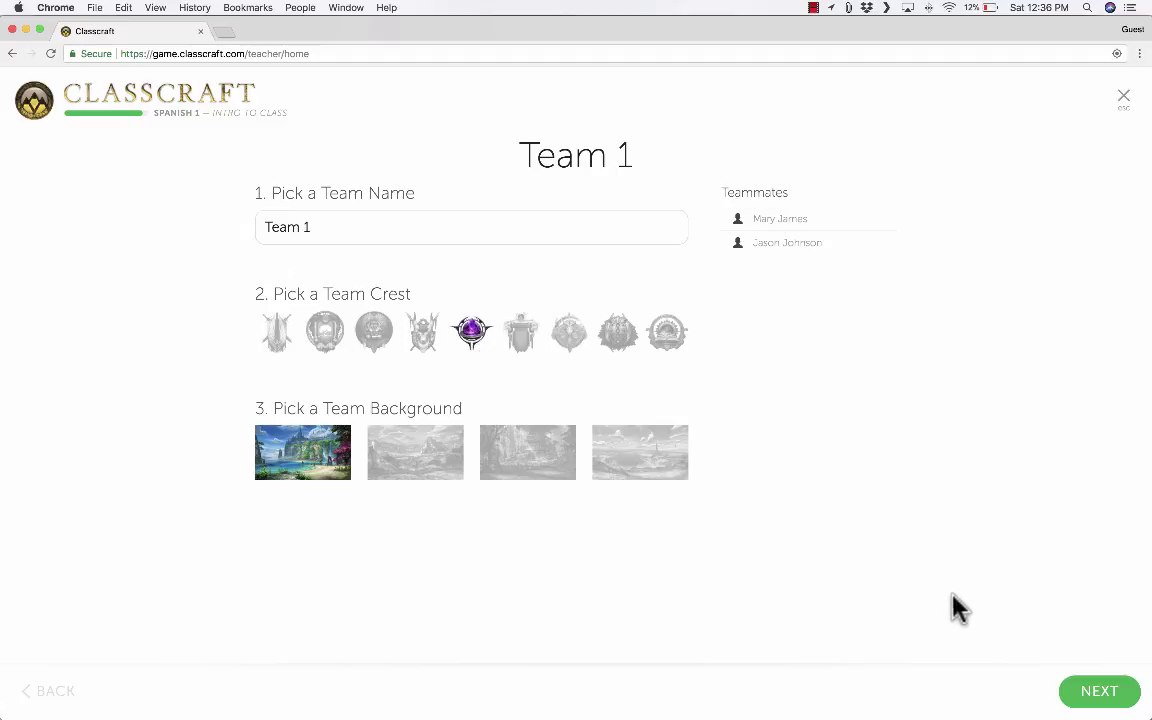
click(408, 465)
click(518, 470)
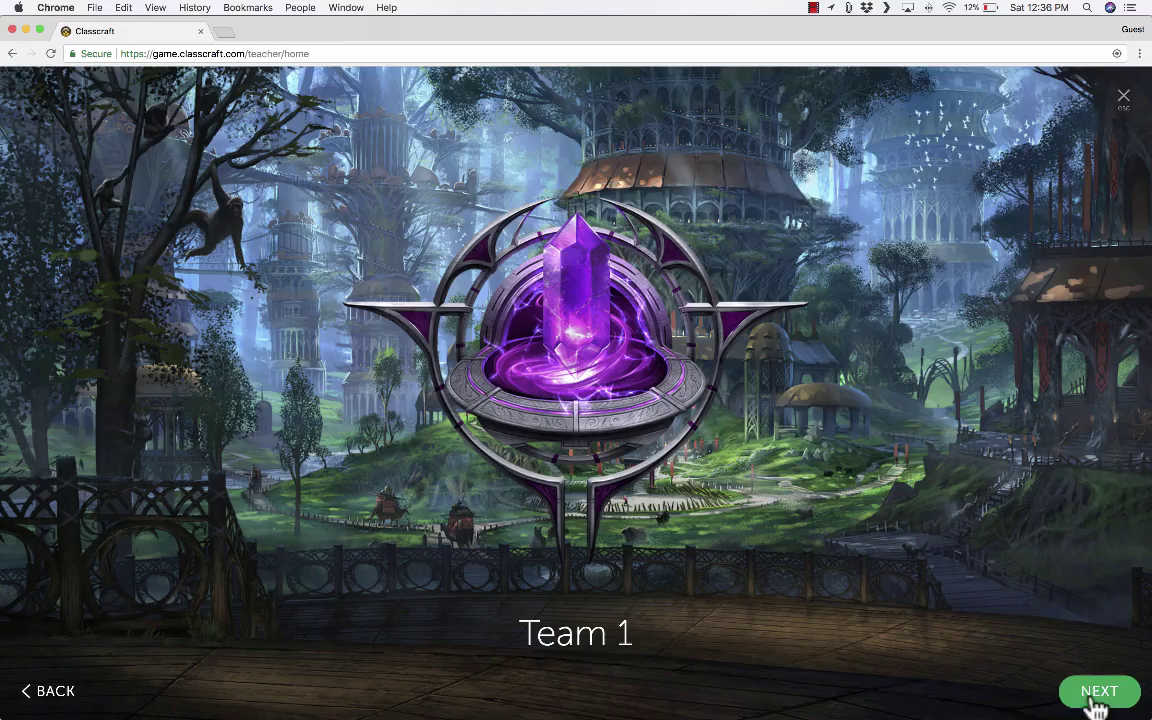
click(1070, 697)
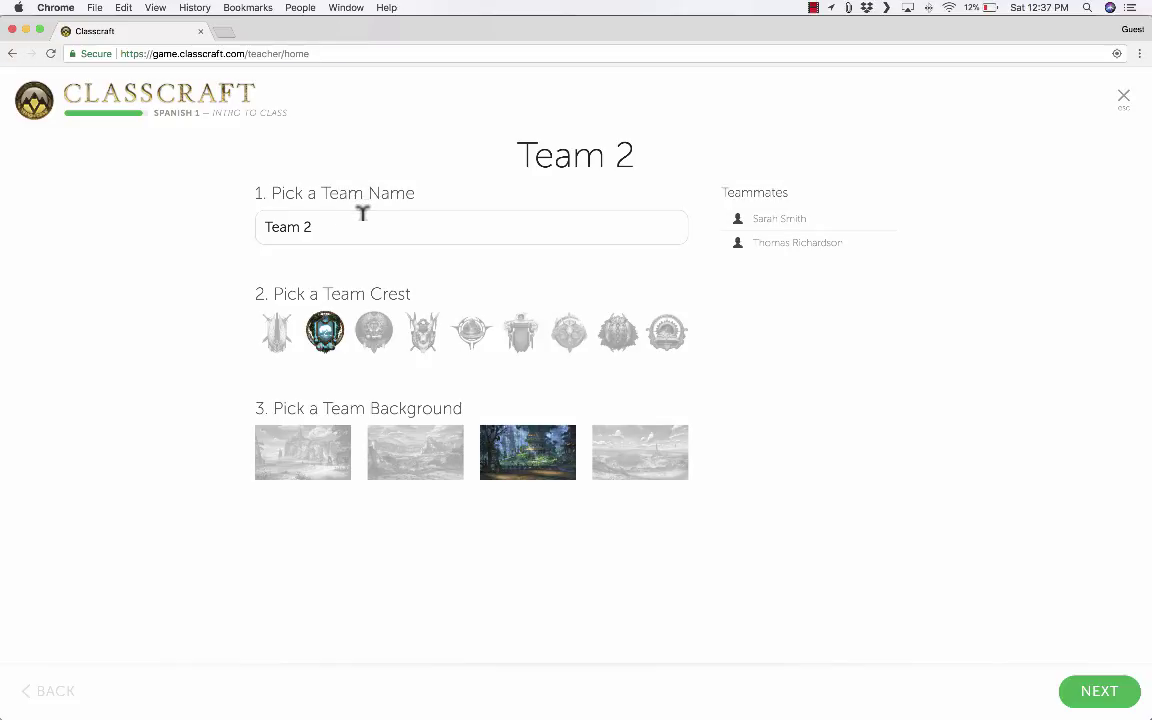
Give Team 2 the red sixth crest and the coastal background, then continue.
click(350, 222)
click(470, 340)
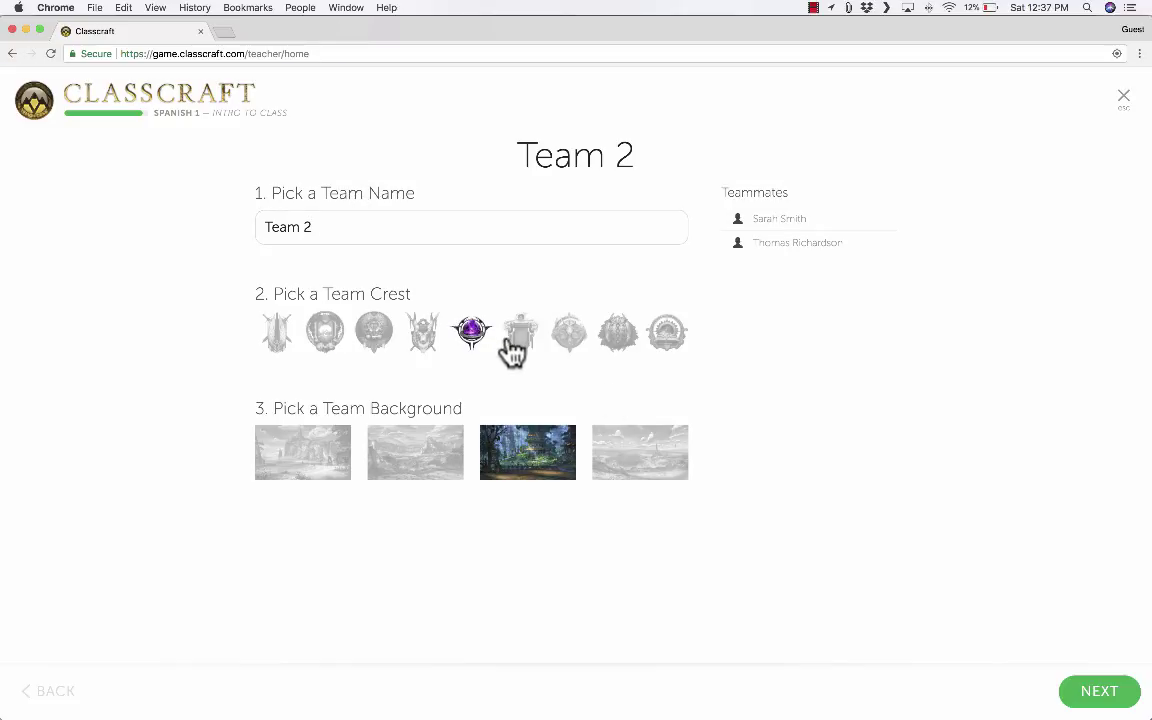
click(512, 345)
click(437, 466)
click(268, 452)
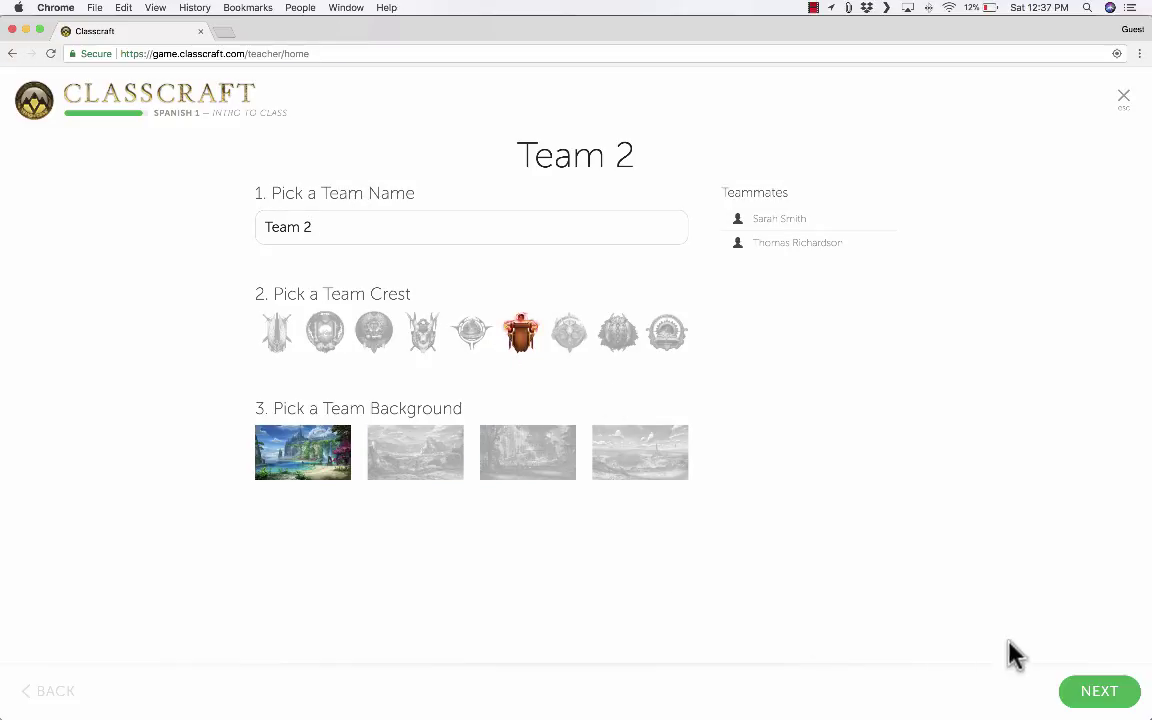
click(1100, 697)
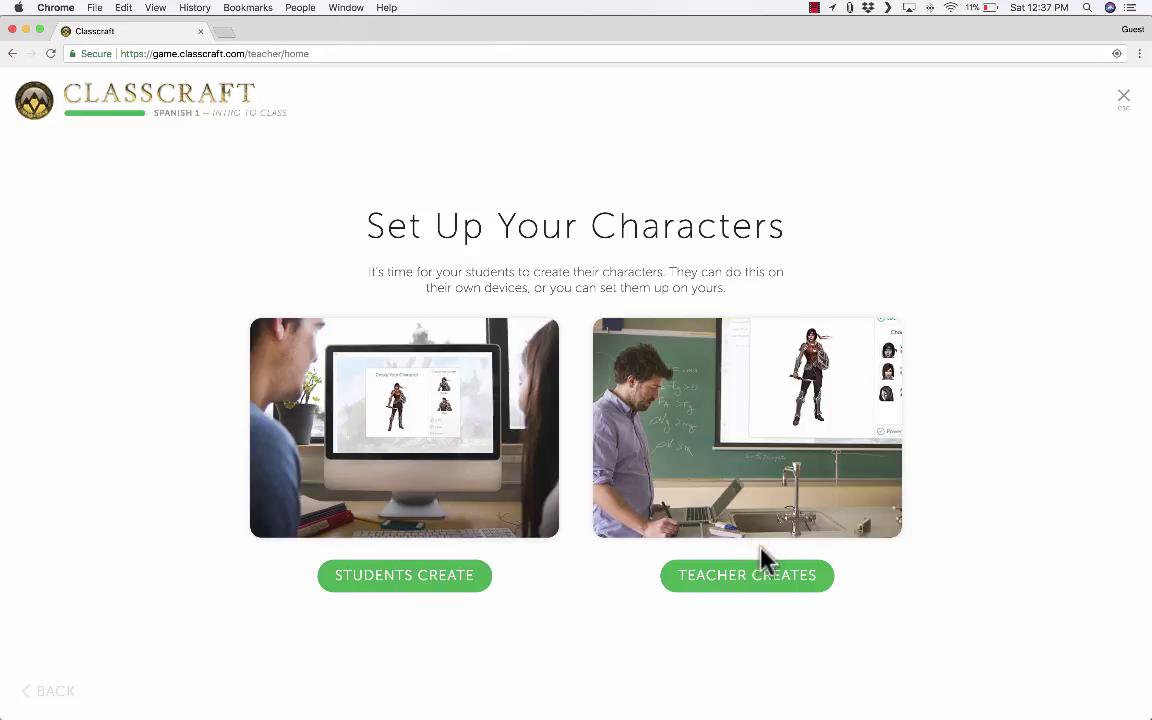
Choose Teacher Creates for characters and open the Spanish 1 dashboard.
click(772, 580)
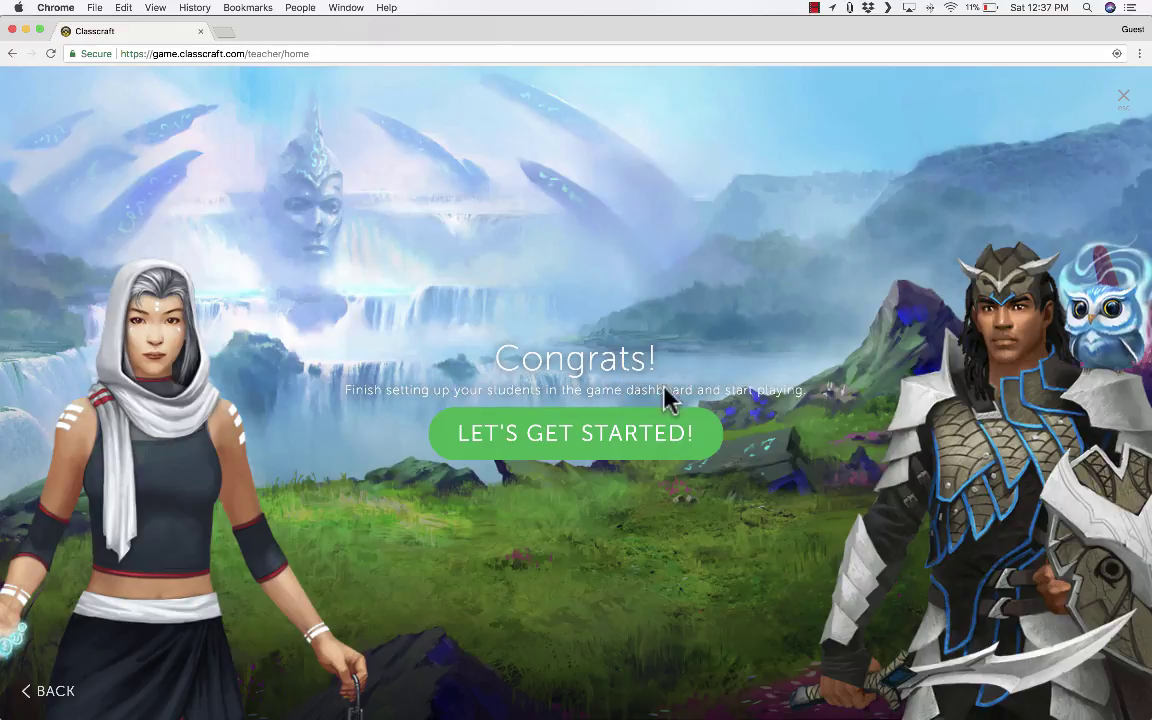
click(629, 451)
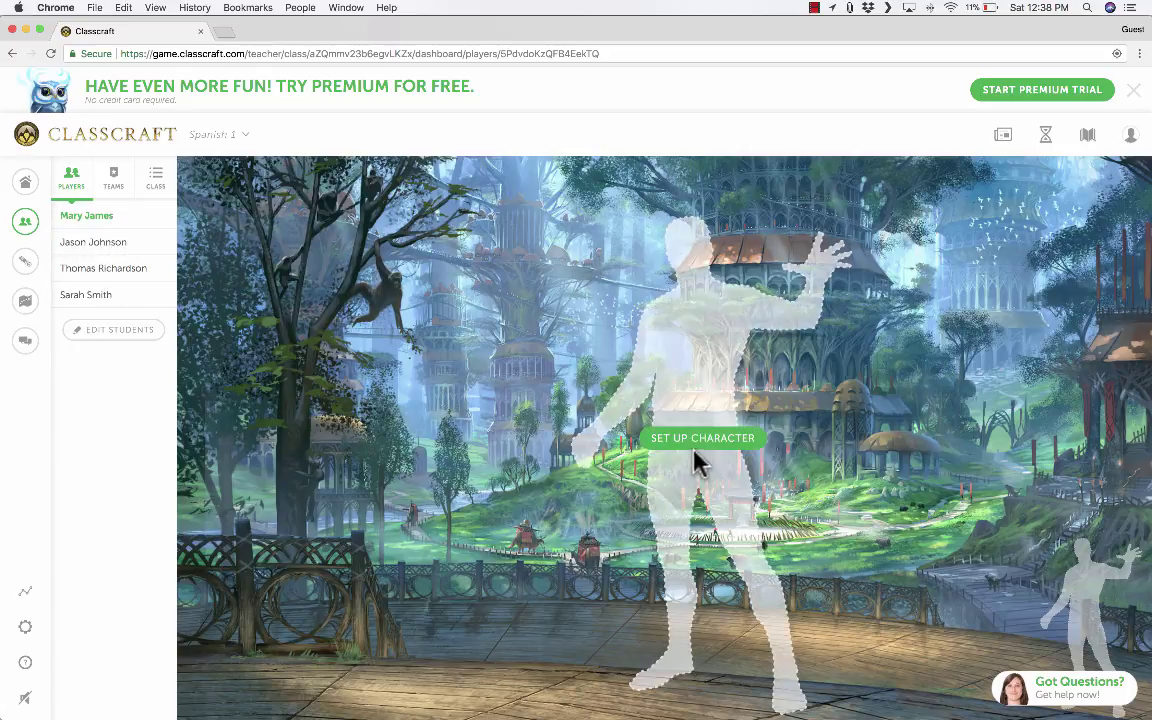
Create a female Look D Warrior character for the first student.
click(695, 440)
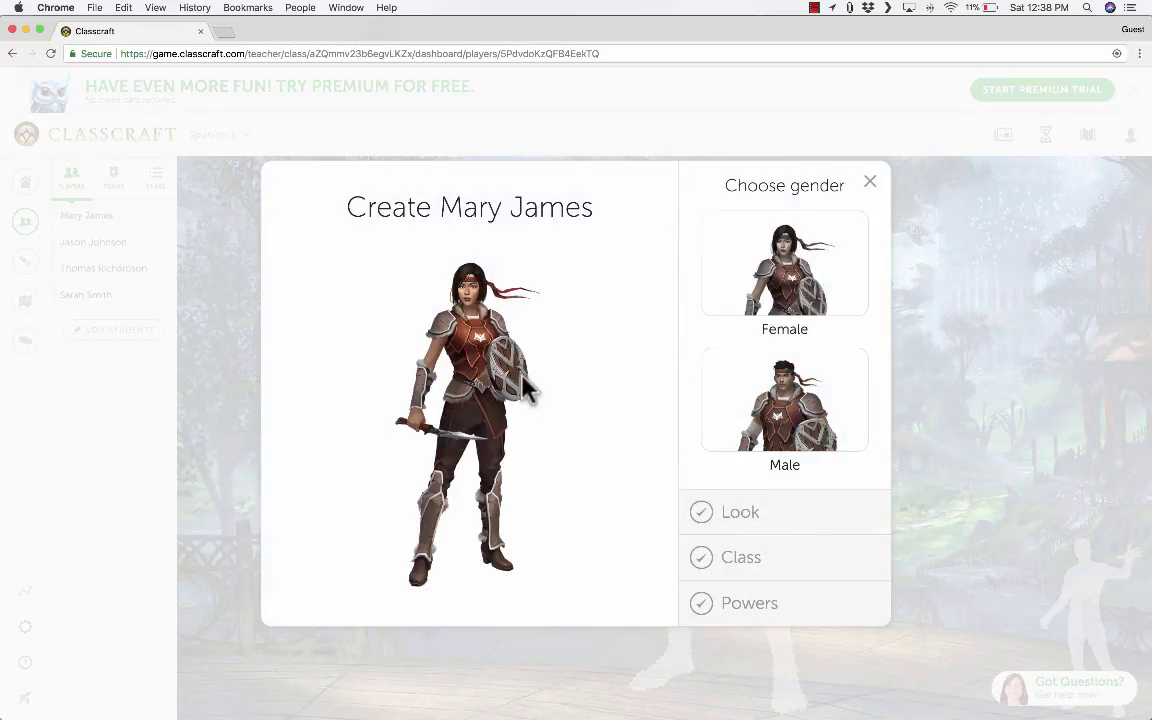
click(740, 290)
click(840, 455)
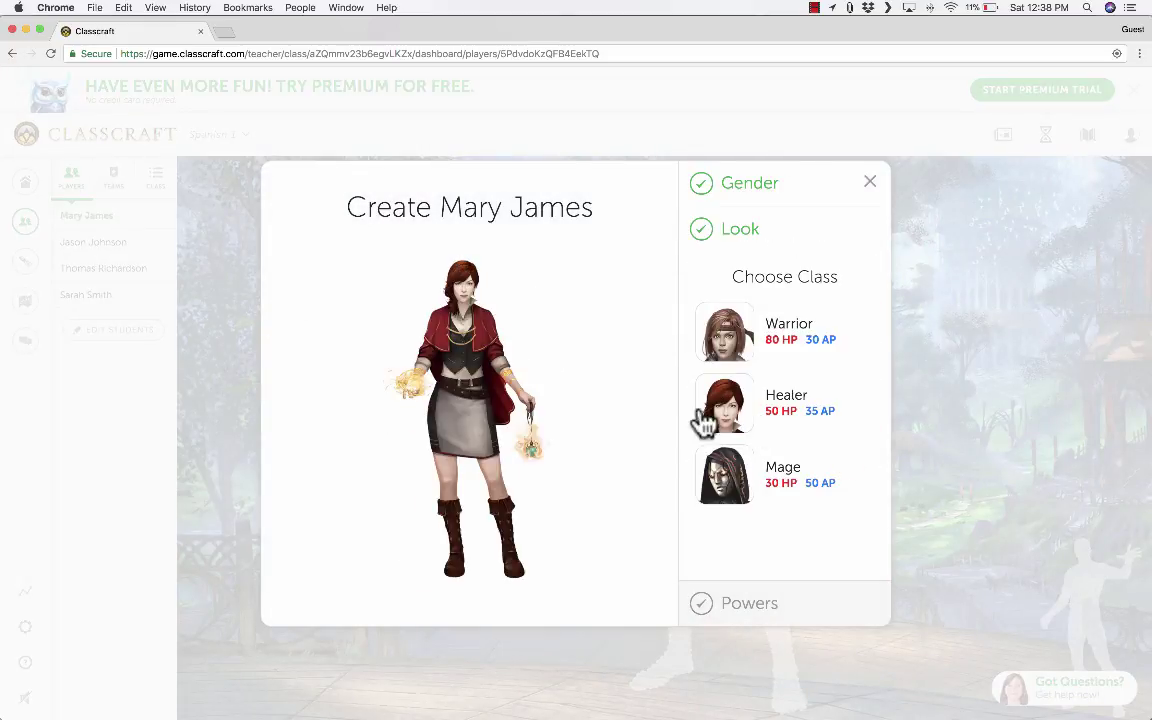
click(740, 352)
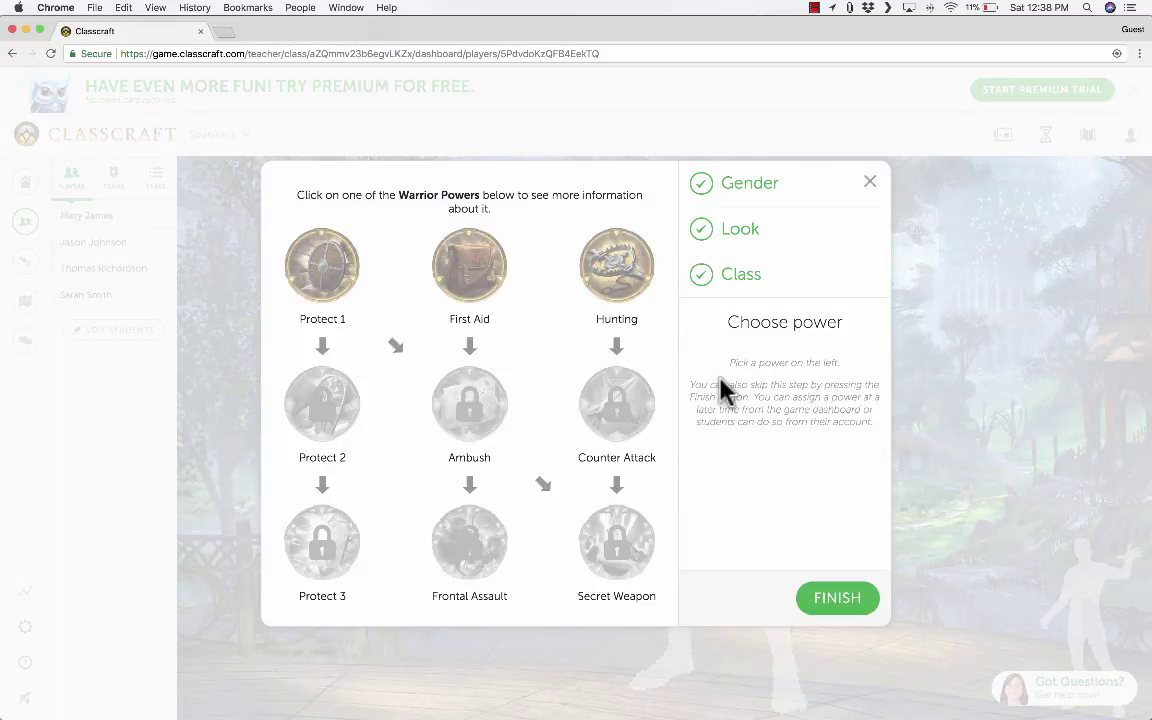
click(840, 600)
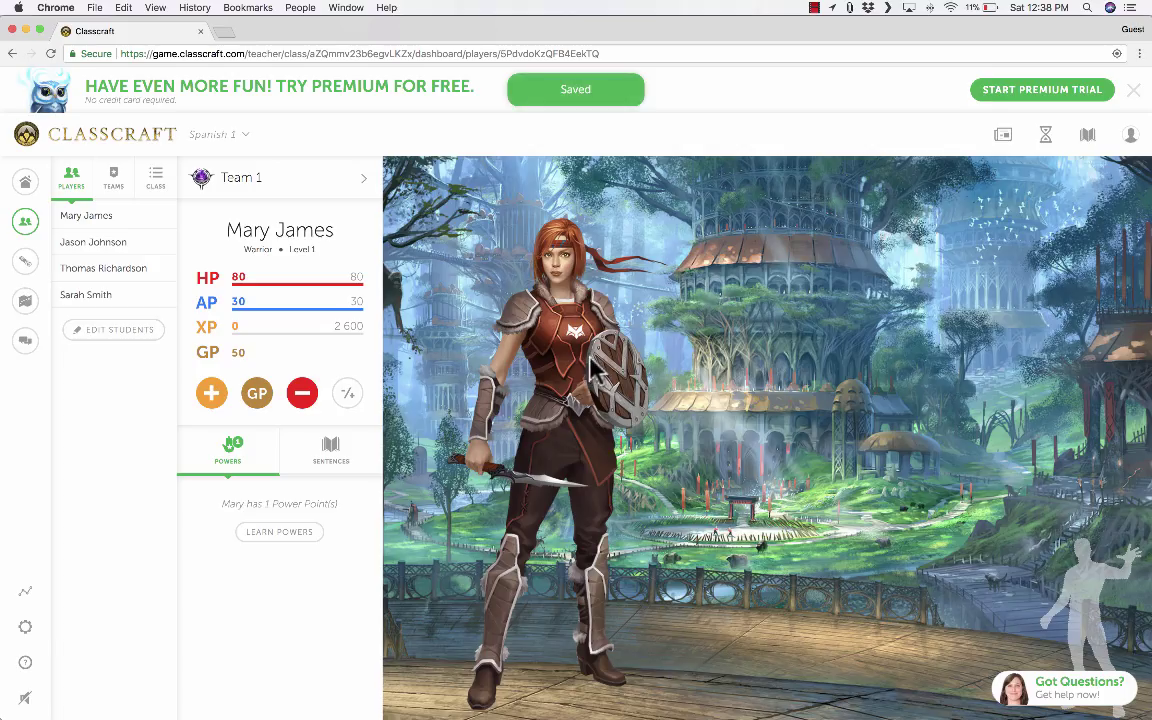
Create a male Look C Mage for the second student, then open the fourth student's profile.
click(108, 247)
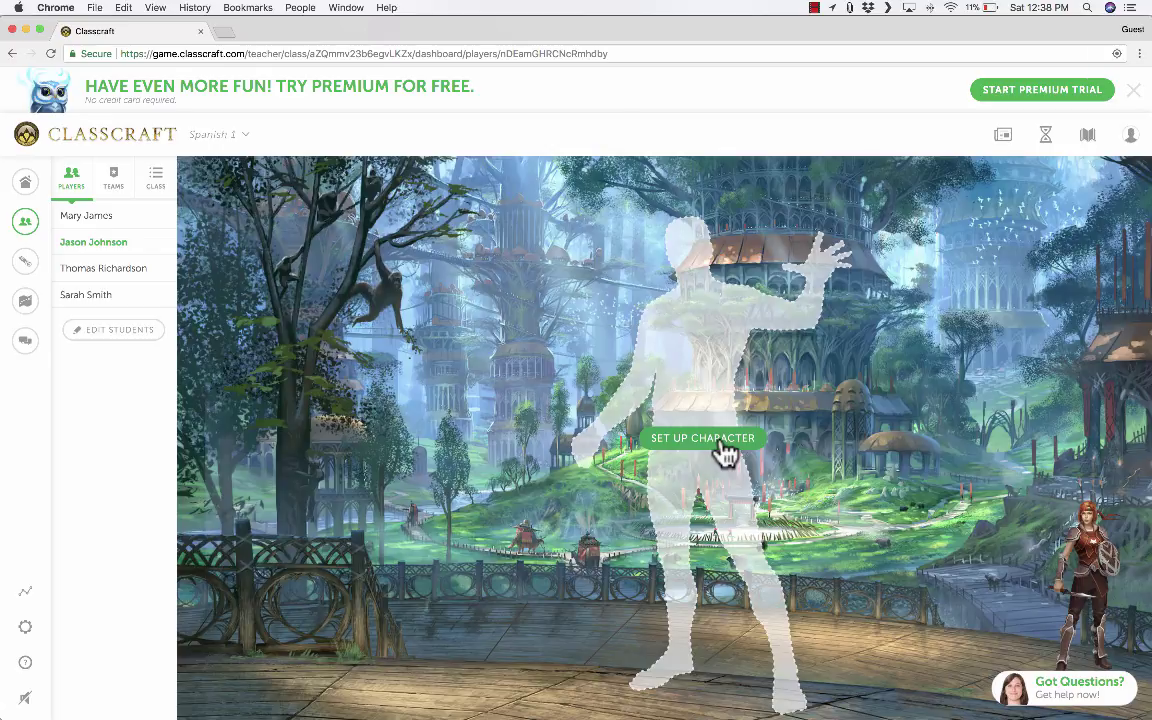
click(725, 452)
click(823, 473)
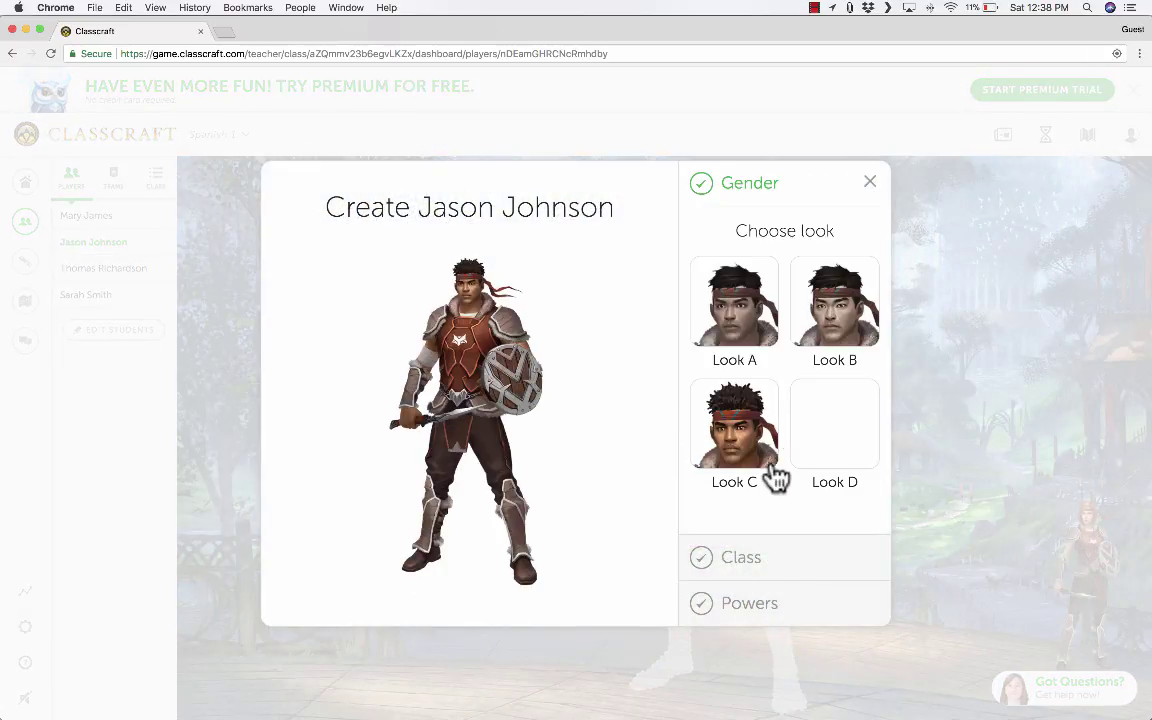
click(766, 410)
click(729, 494)
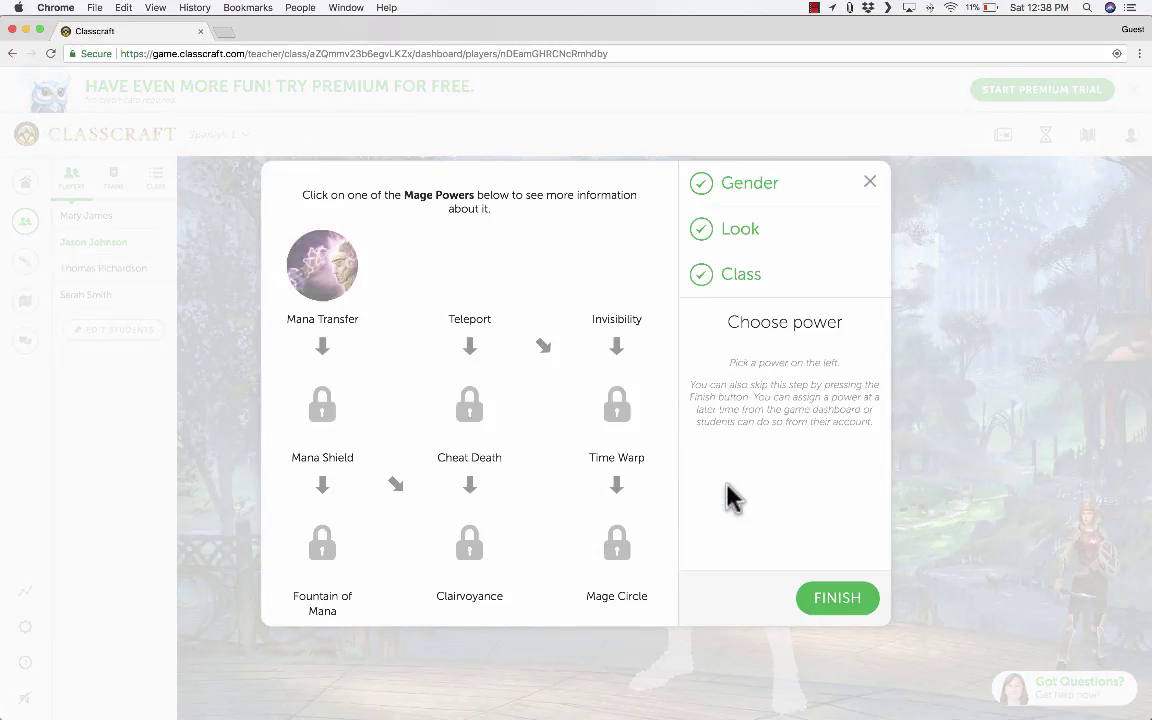
click(609, 292)
click(450, 290)
click(290, 280)
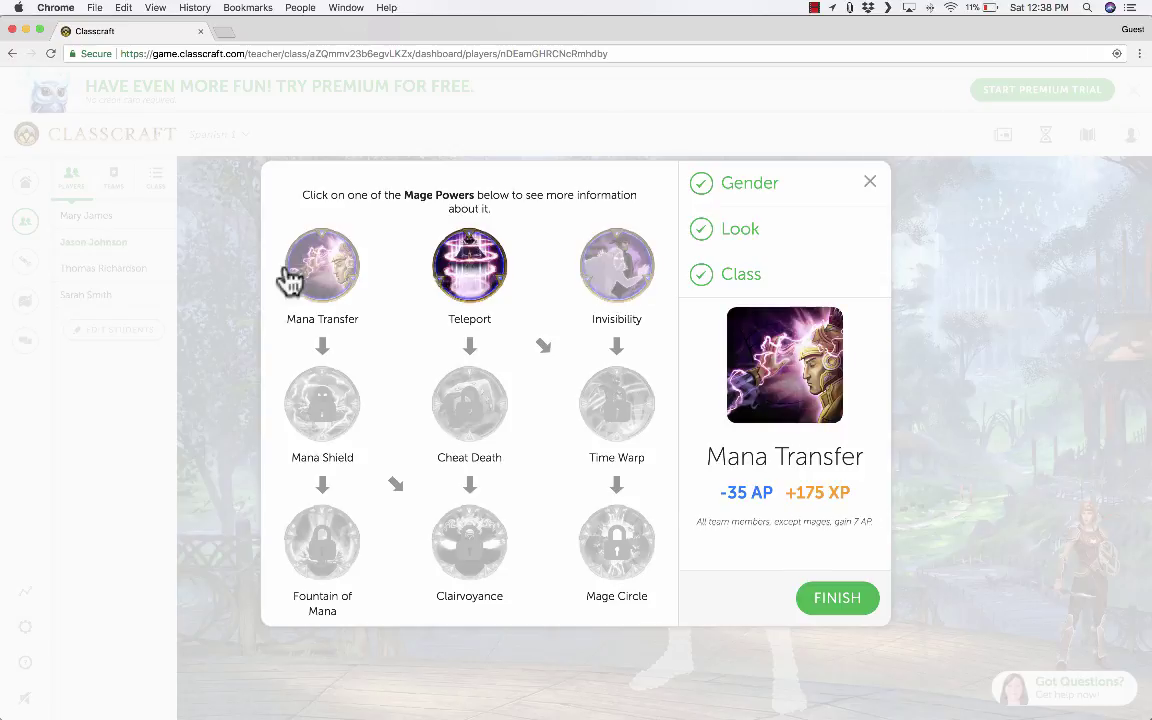
click(607, 290)
click(840, 600)
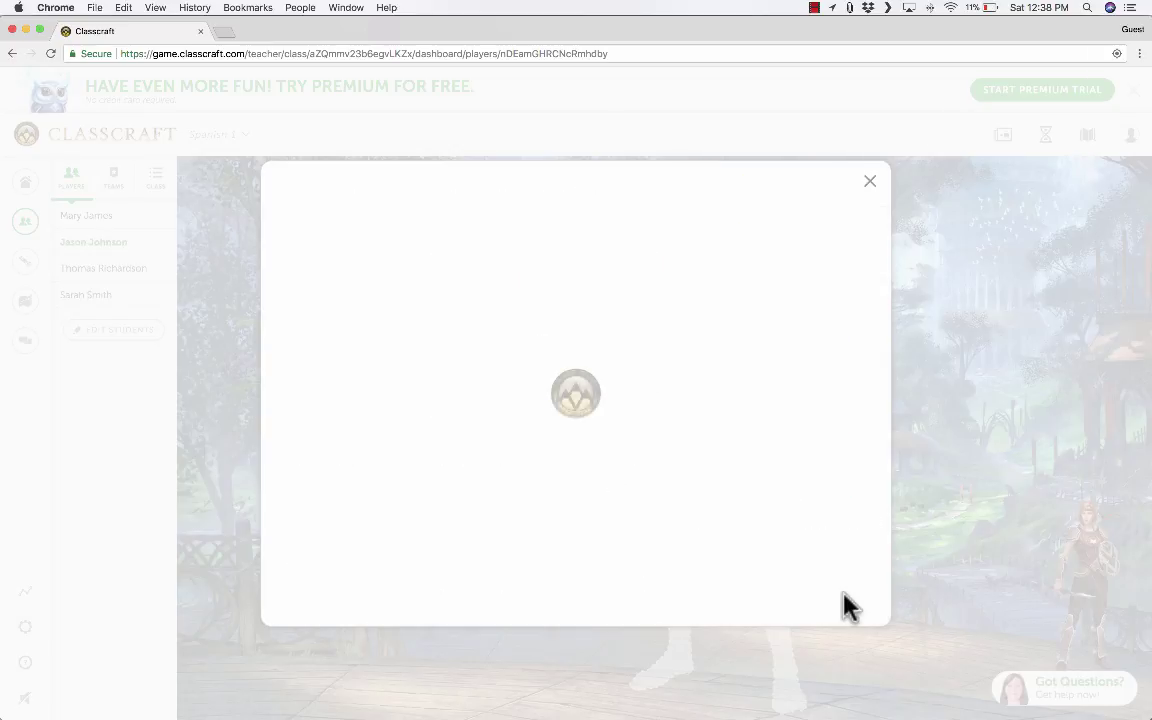
click(145, 282)
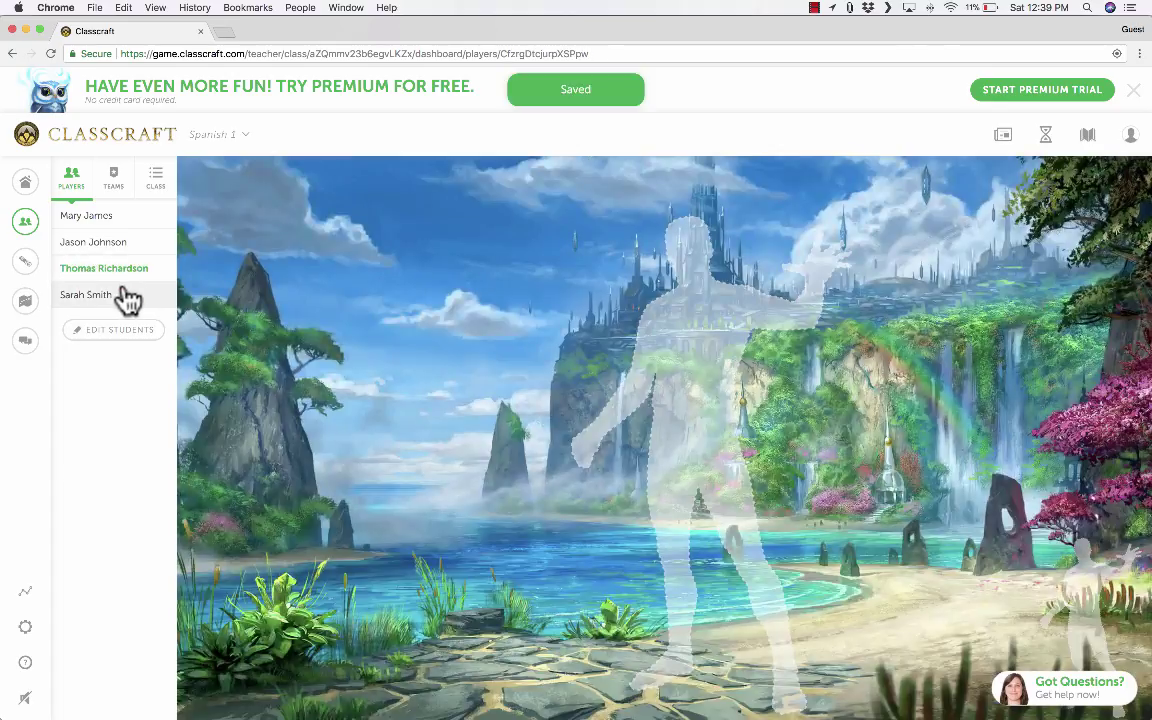
click(114, 298)
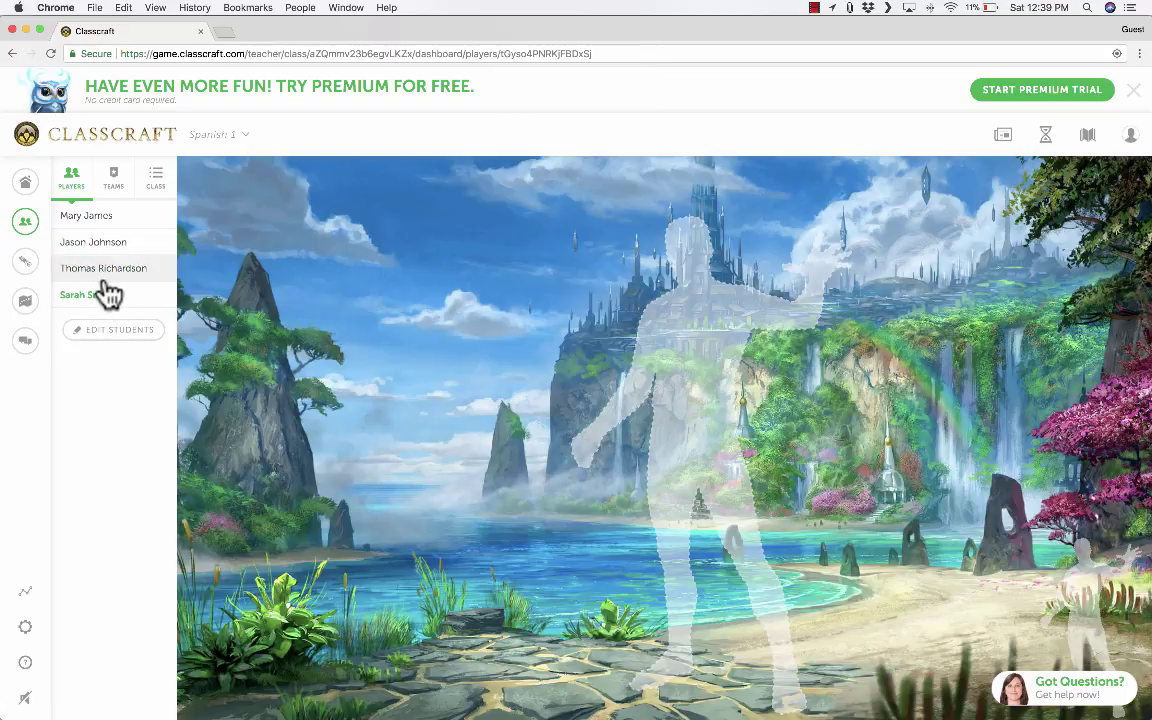
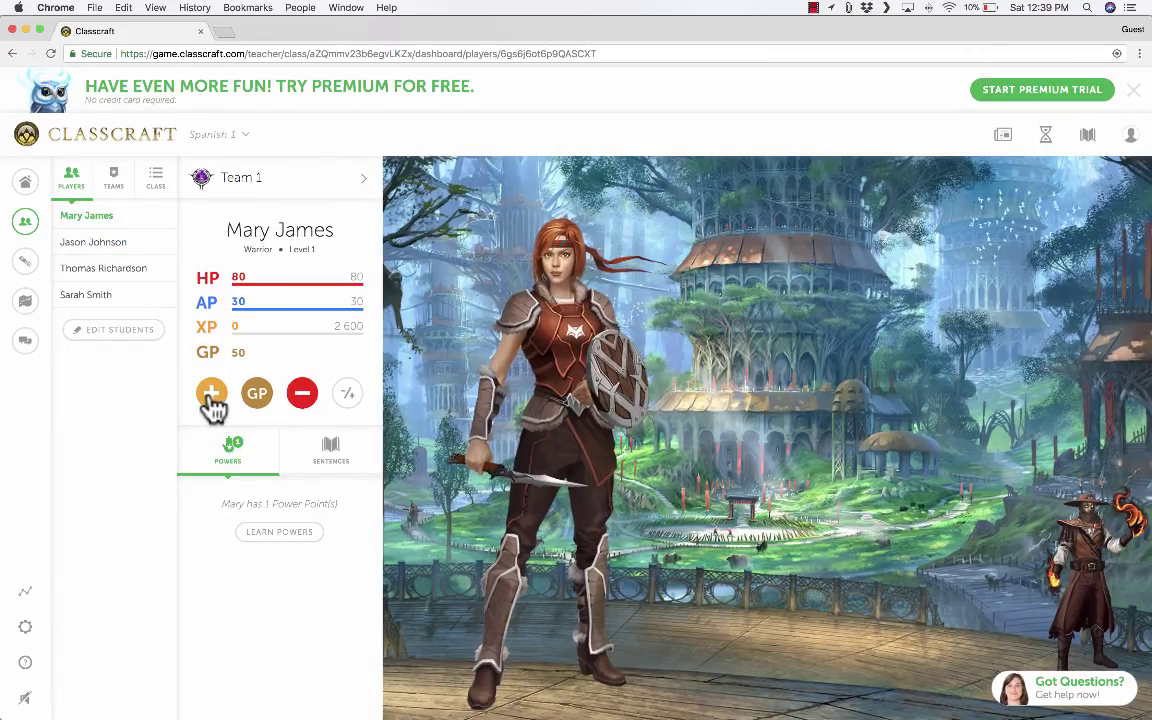
Give the first student +75, +50 and +90 XP presets, then -5 HP for Speaking English.
click(212, 400)
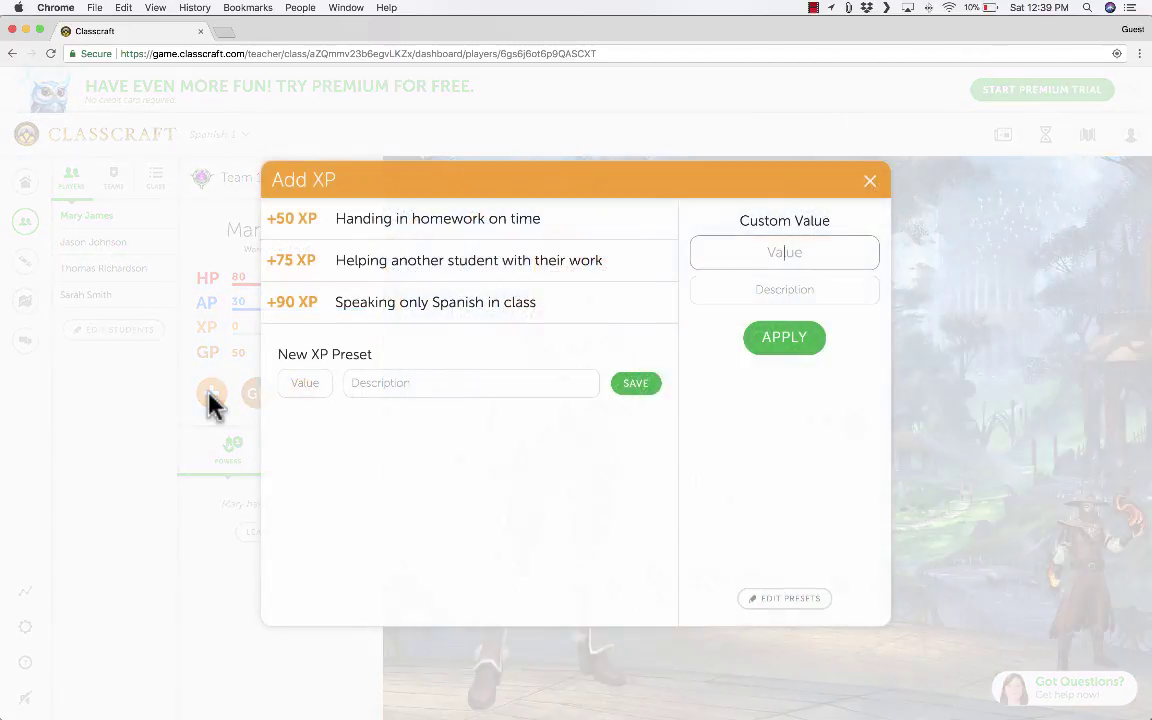
click(445, 267)
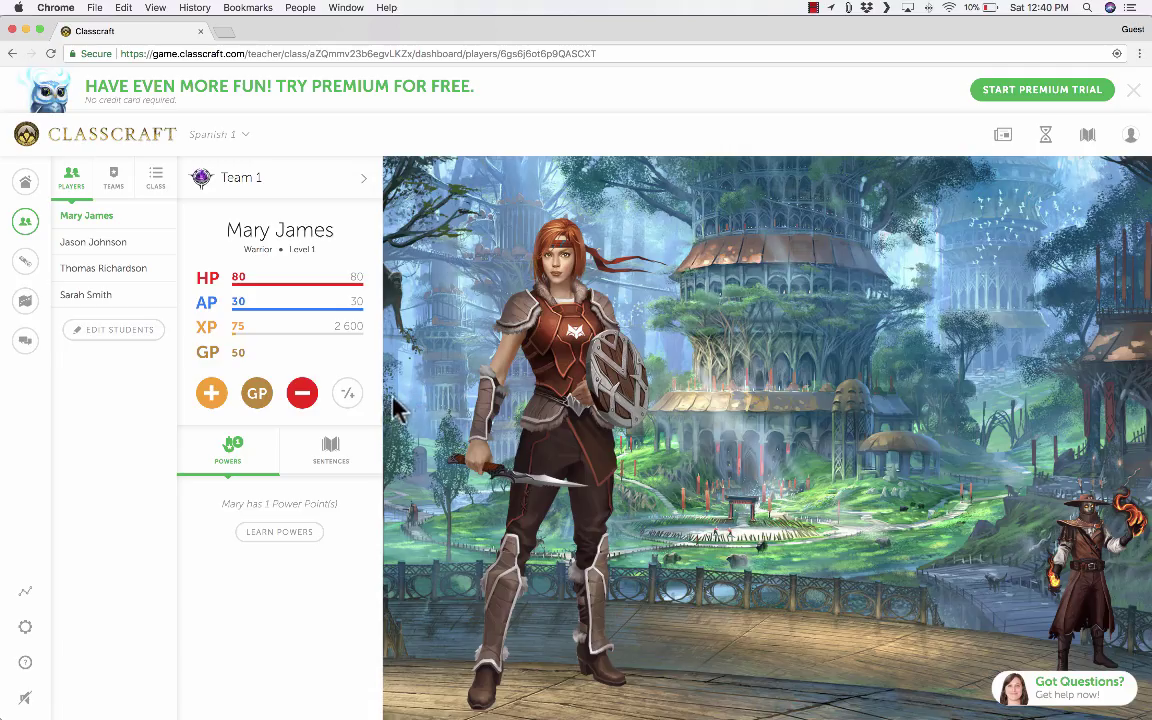
click(211, 393)
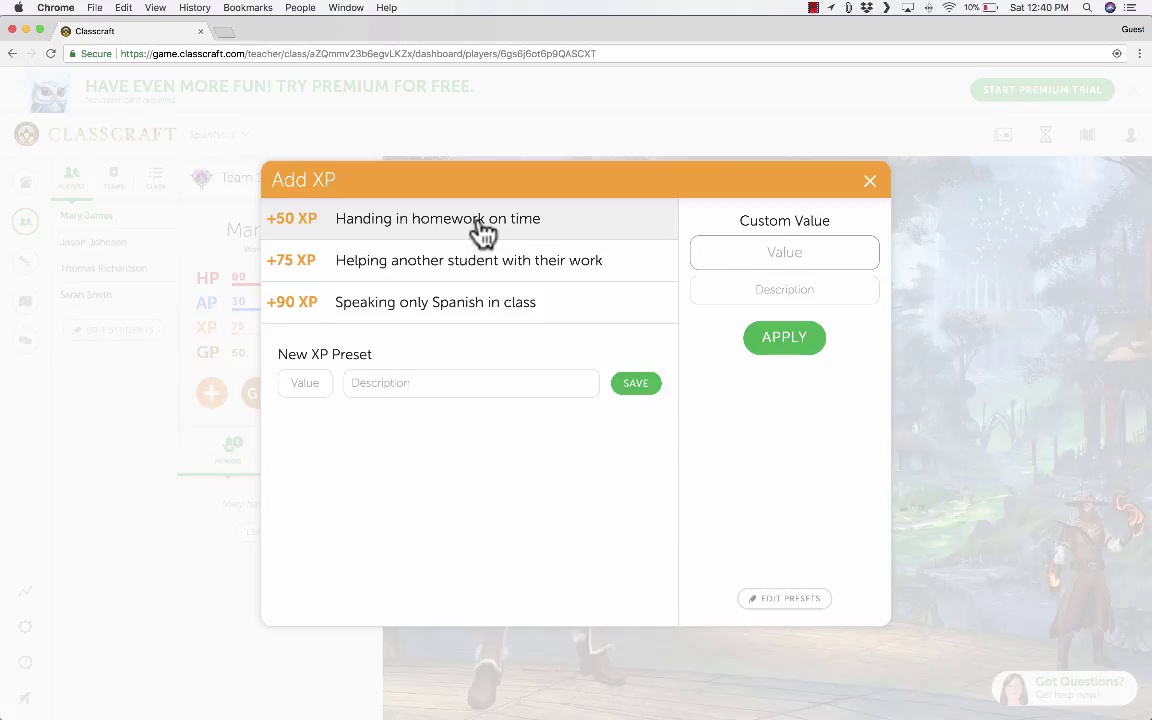
click(483, 230)
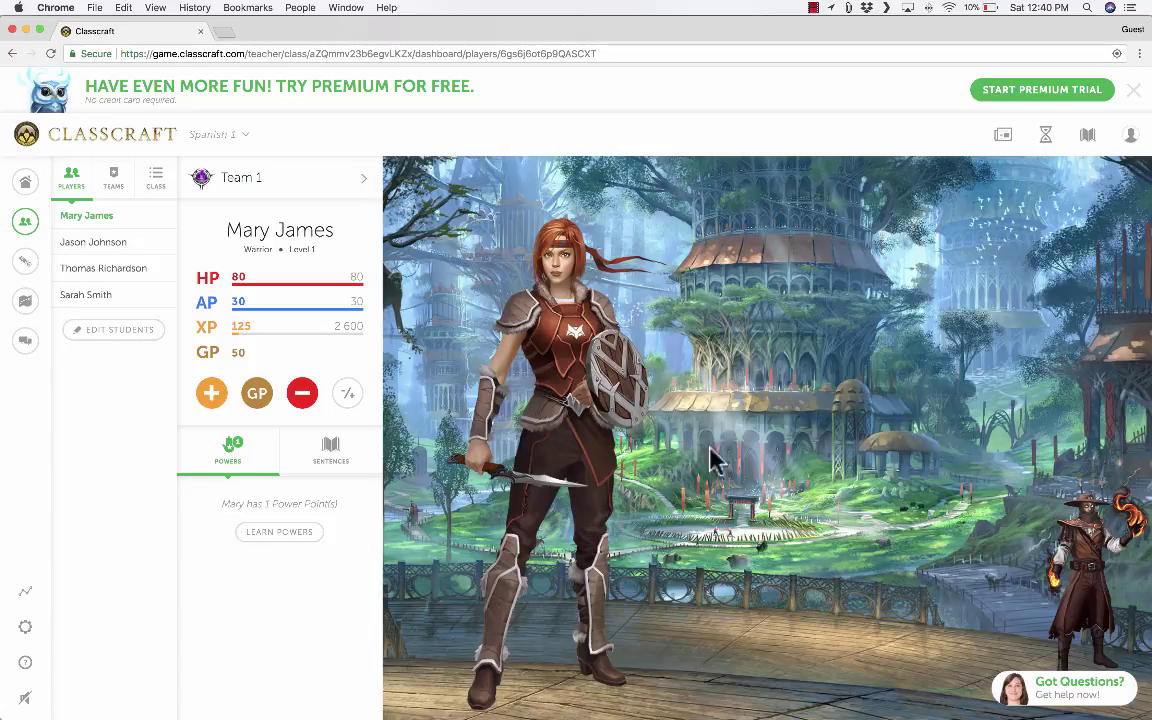
click(211, 393)
click(396, 316)
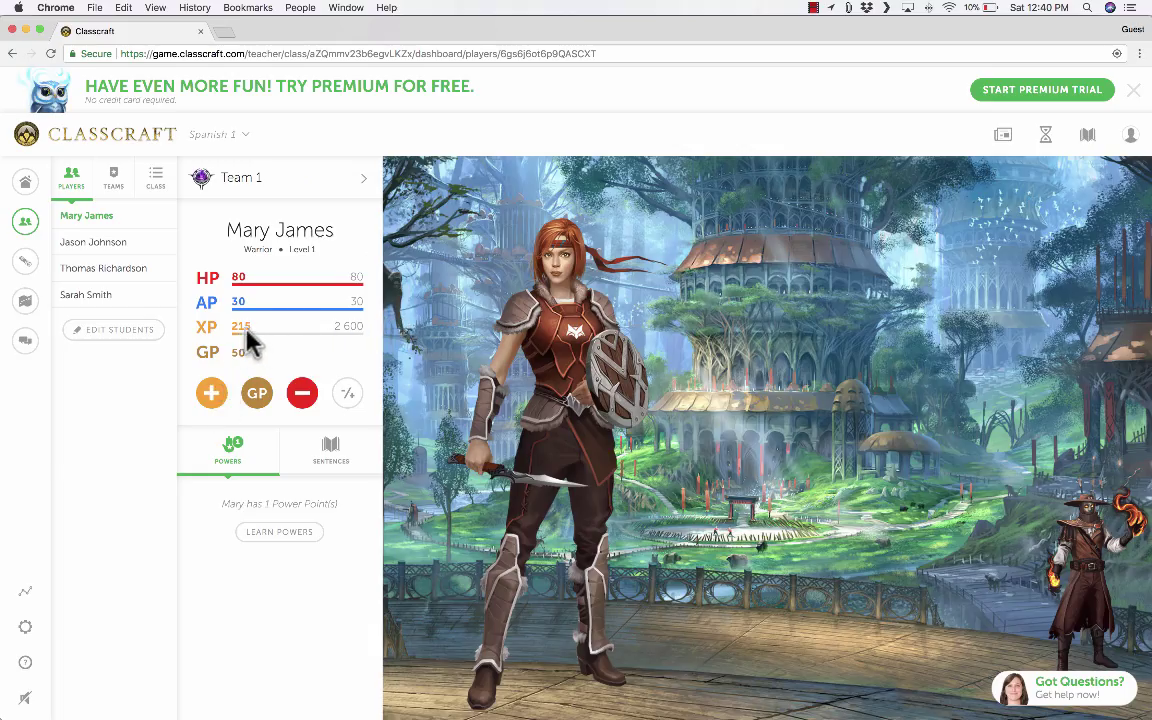
click(302, 393)
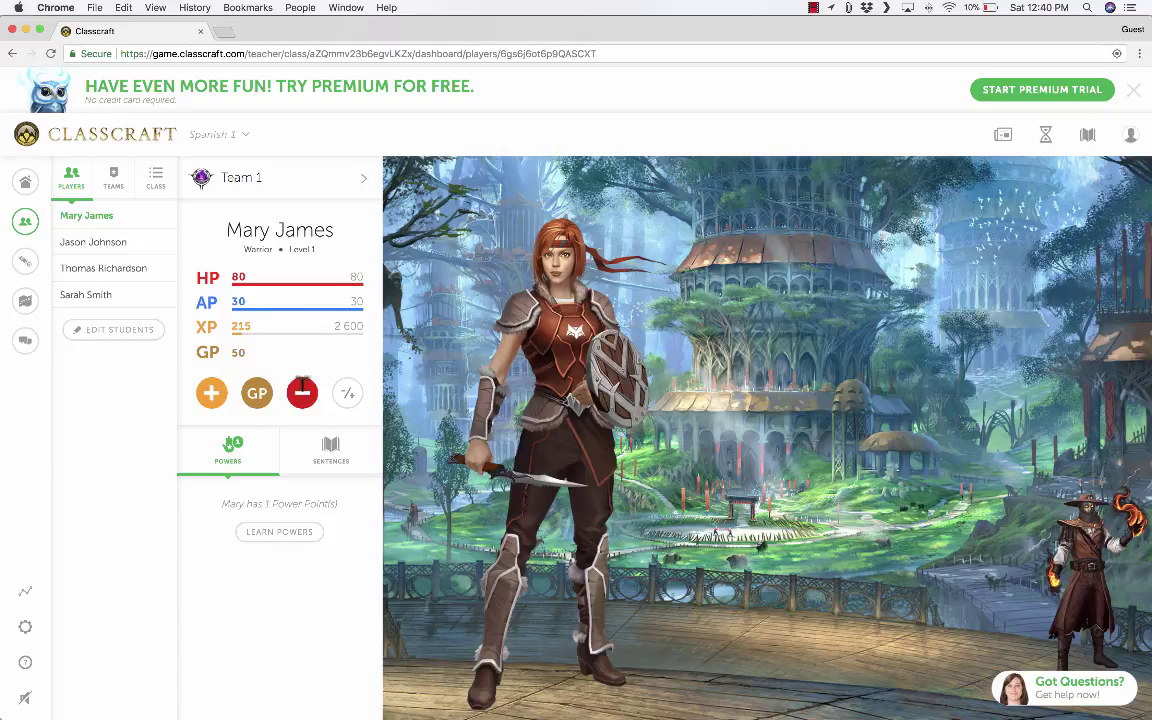
click(437, 303)
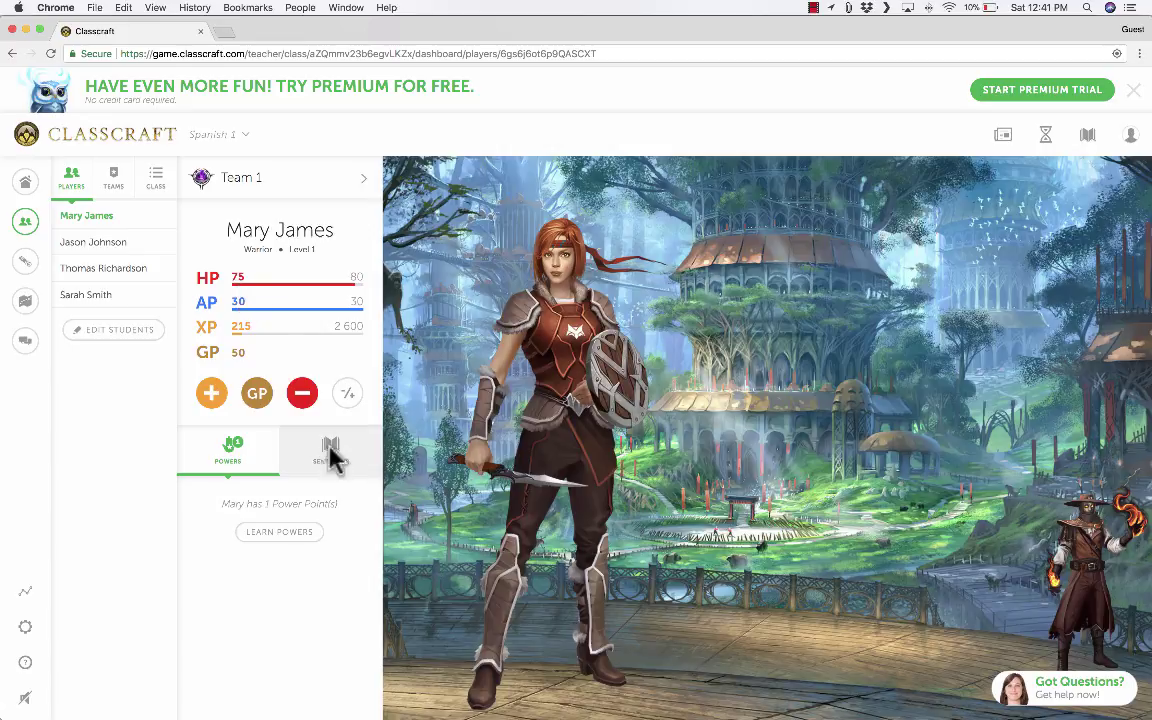
After checking her sentences, deal 150 custom HP damage so she falls and accepts the penalty.
click(330, 448)
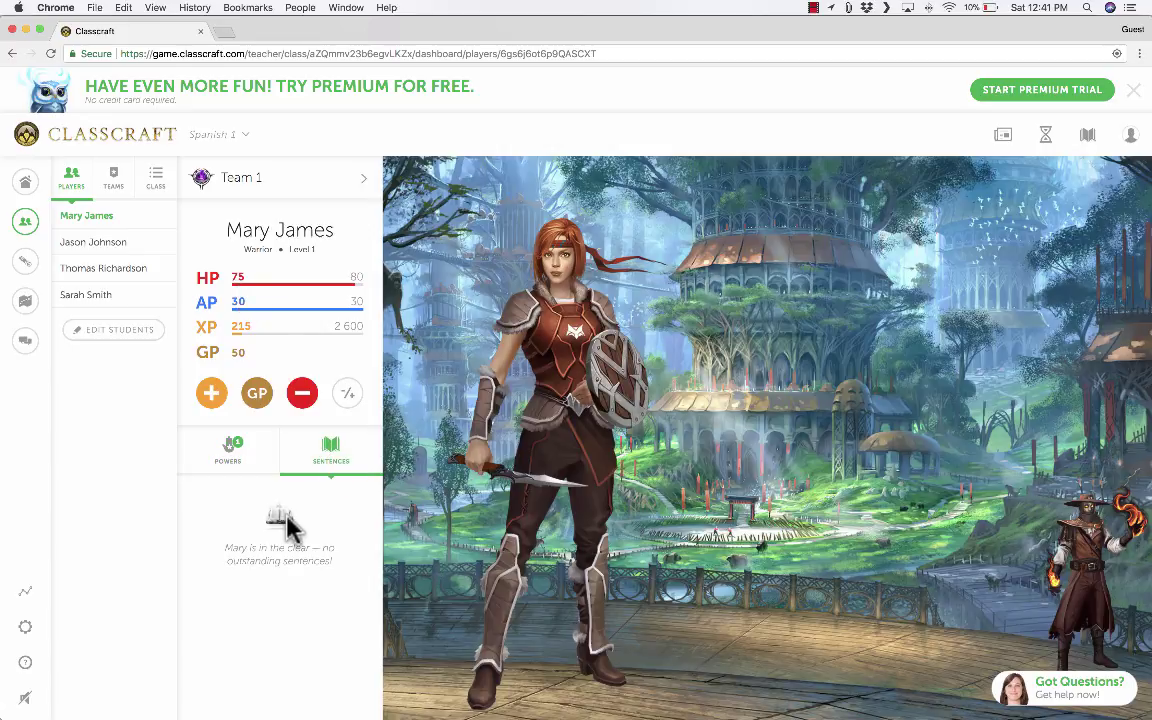
click(303, 396)
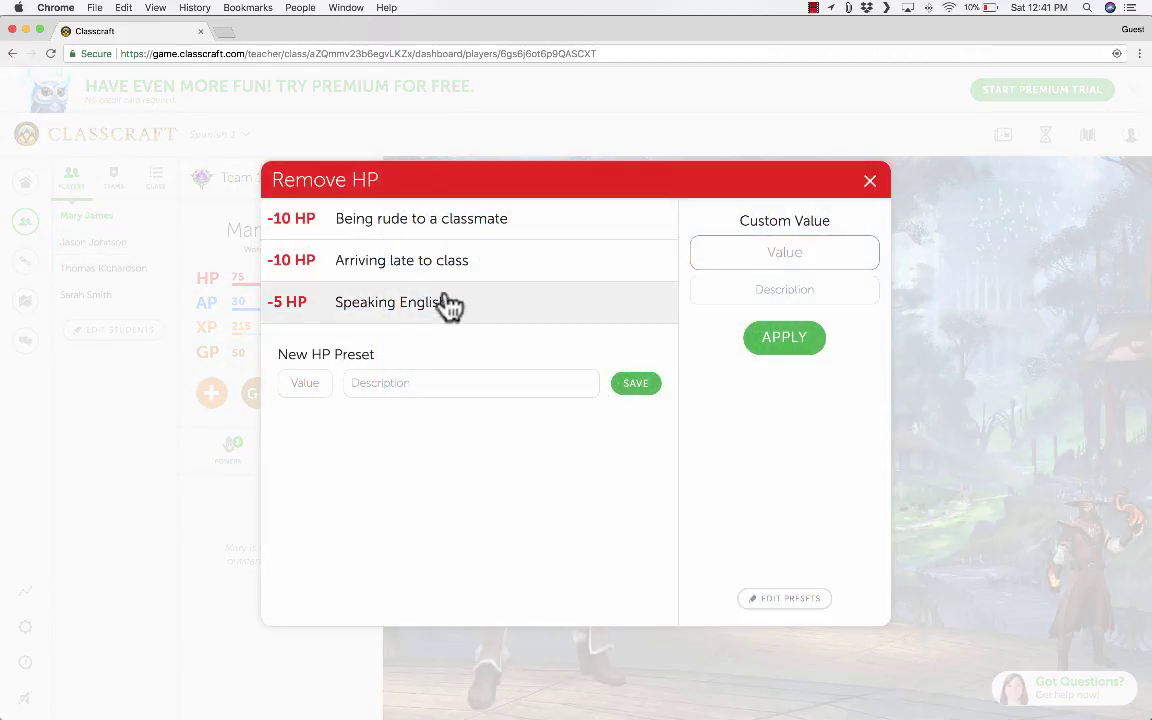
text(150)
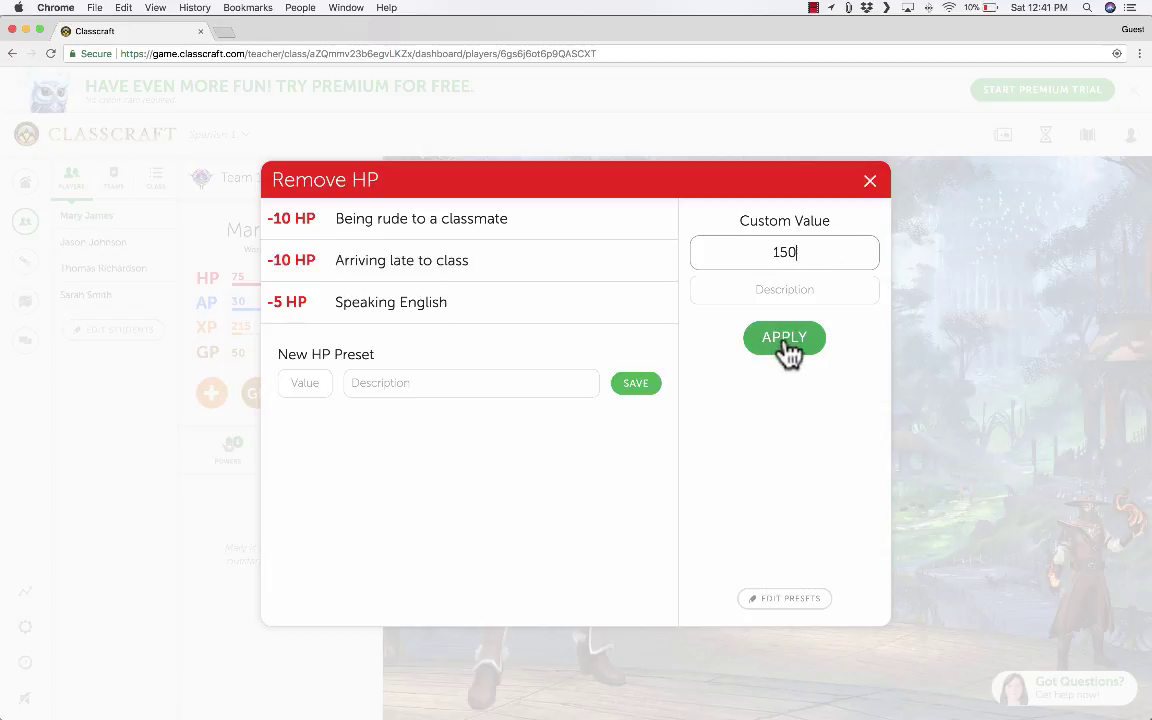
click(784, 338)
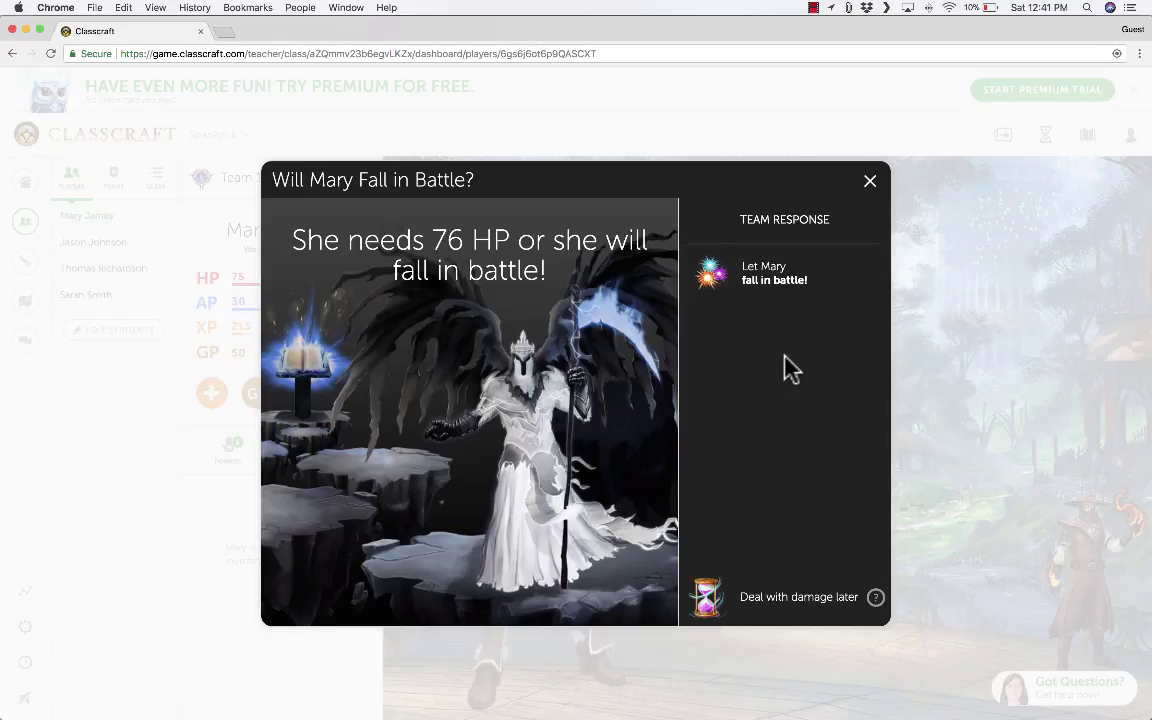
click(775, 280)
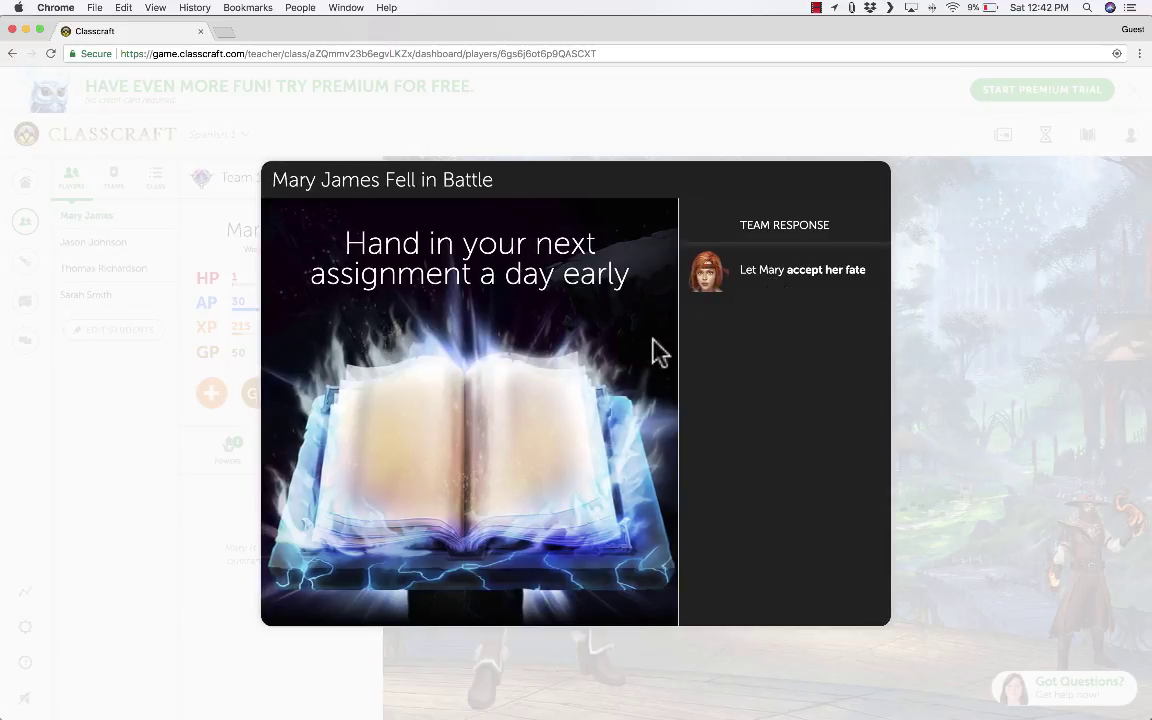
click(820, 275)
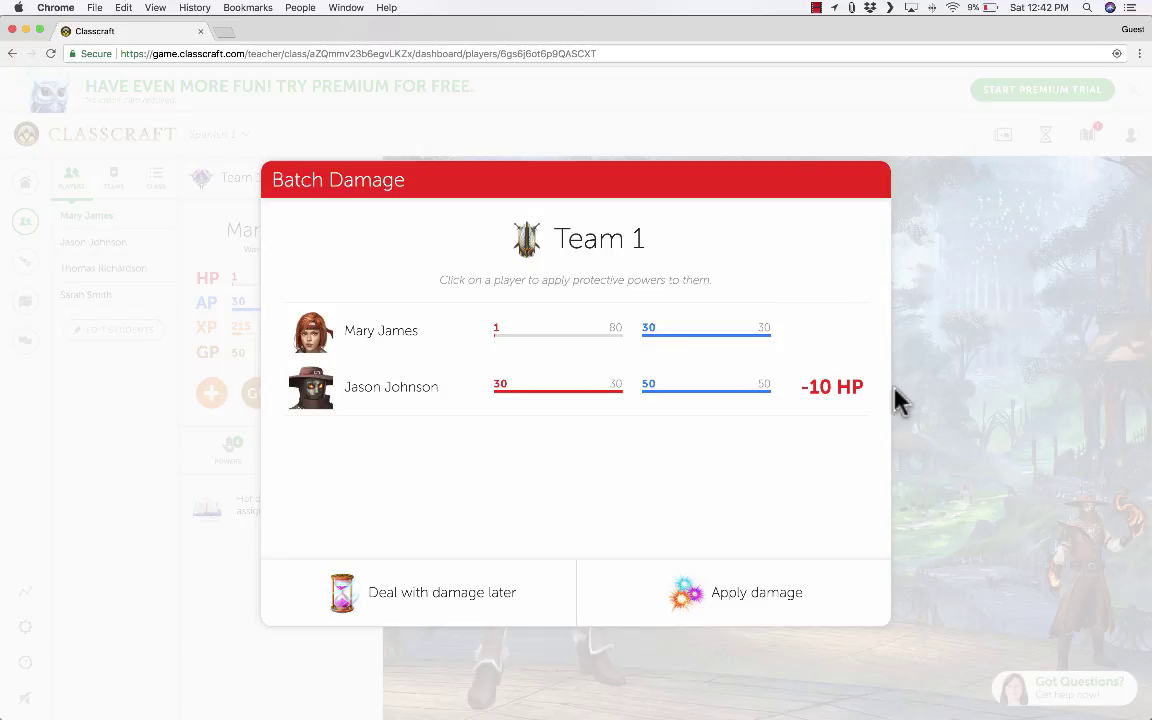
Close the Batch Damage summary dialog.
click(960, 663)
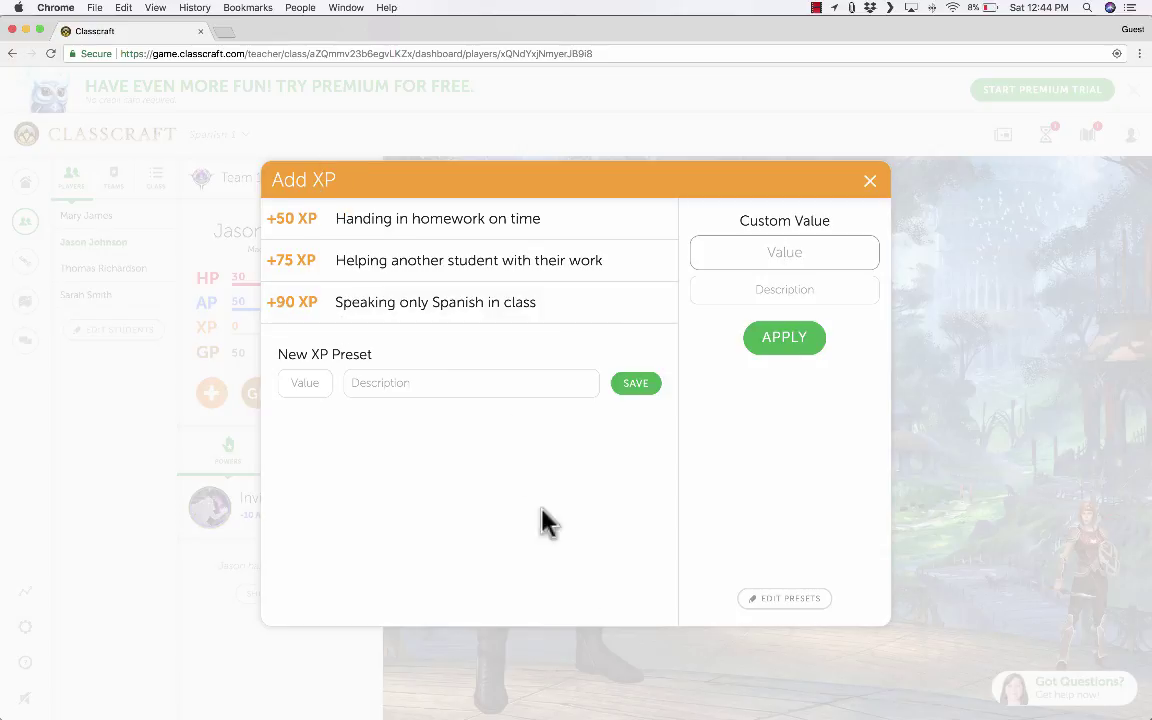
Add a +12 XP positive behavior preset named 'Answering Question Corretly'.
click(776, 608)
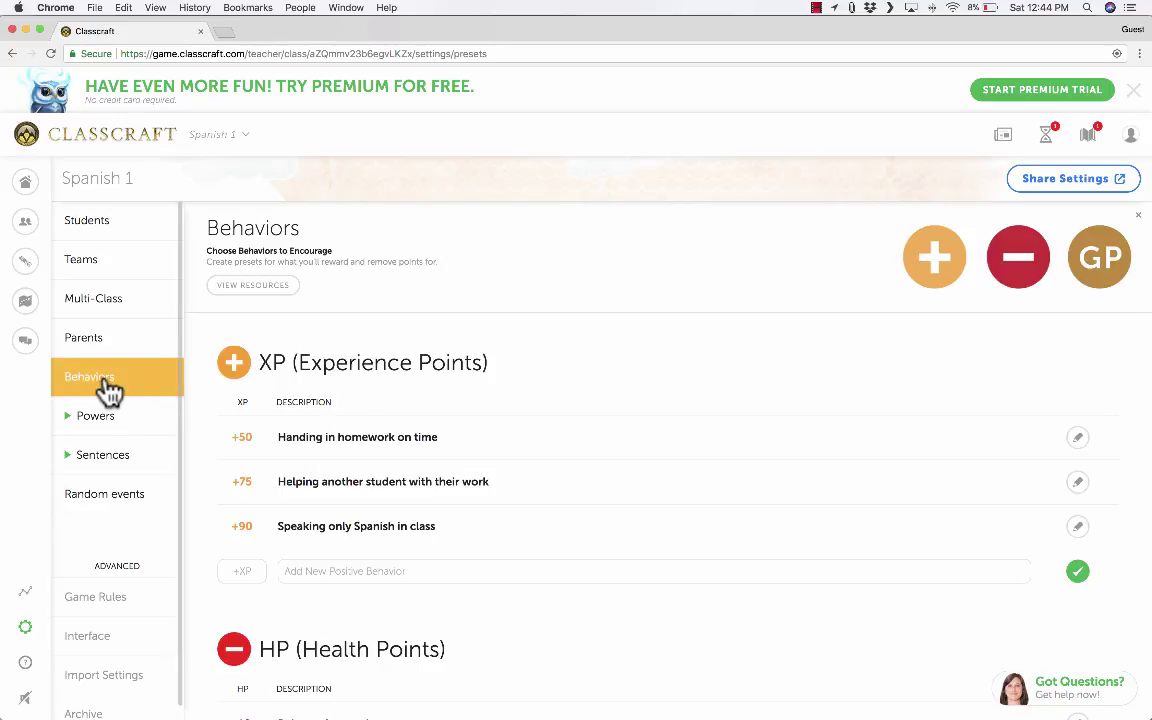
click(393, 566)
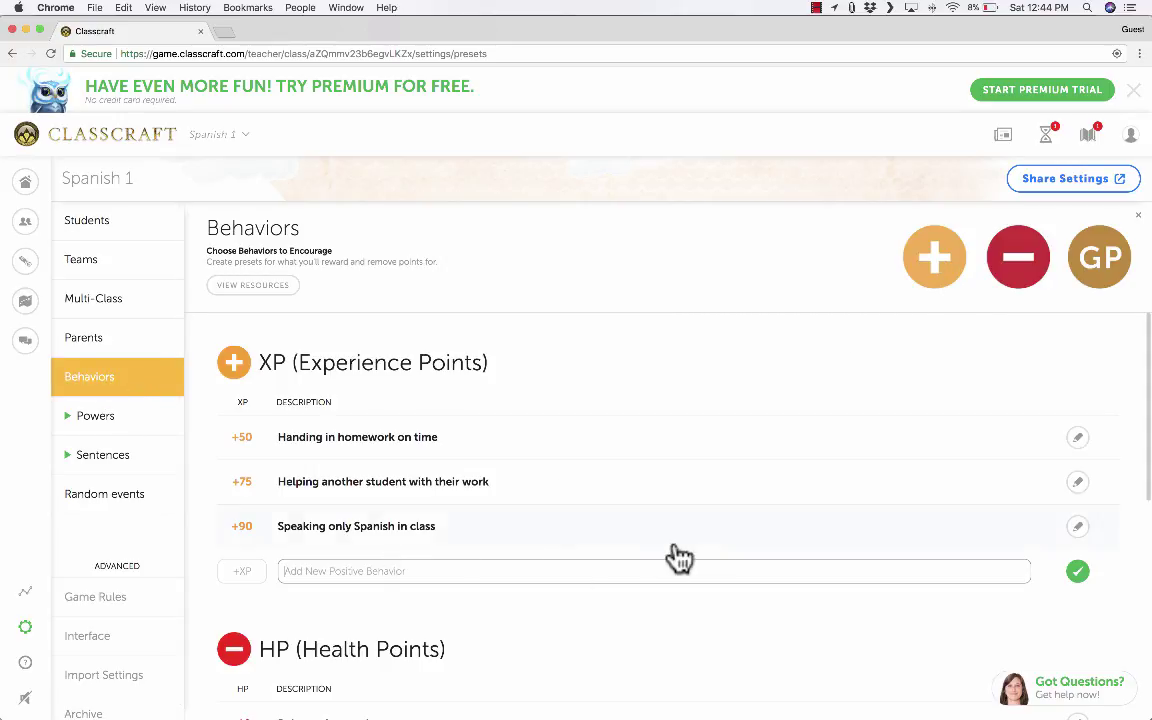
text(Answering Question Corretly)
key(shift+Tab)
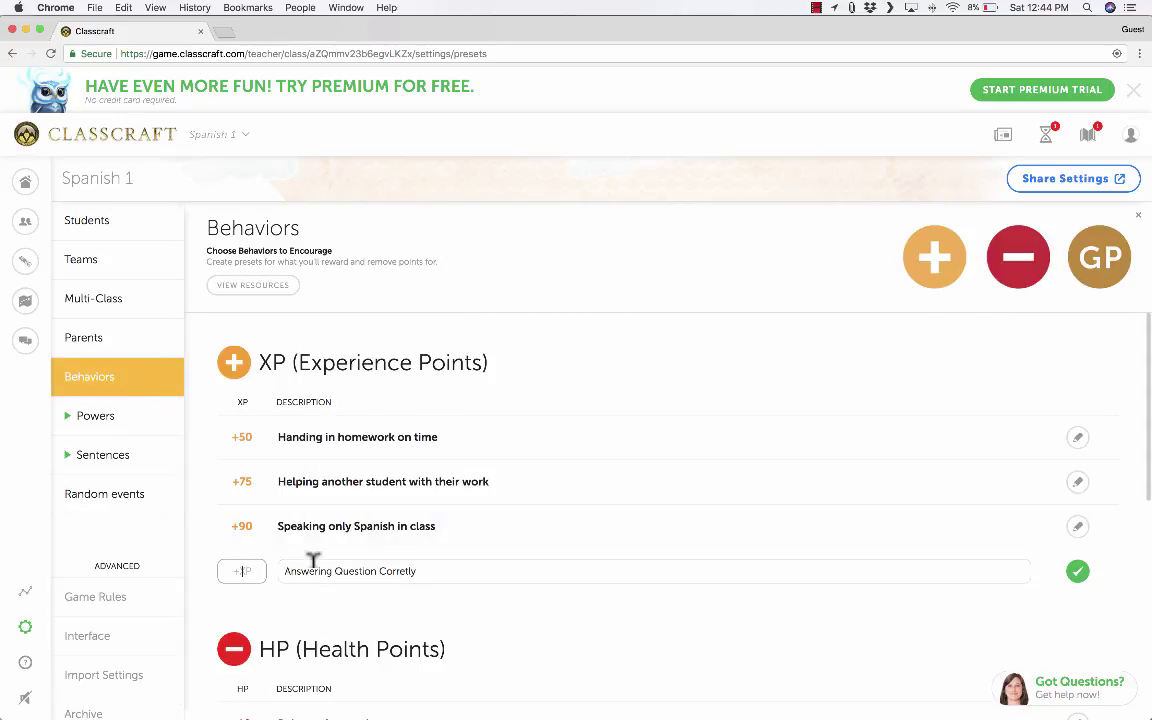
text(12)
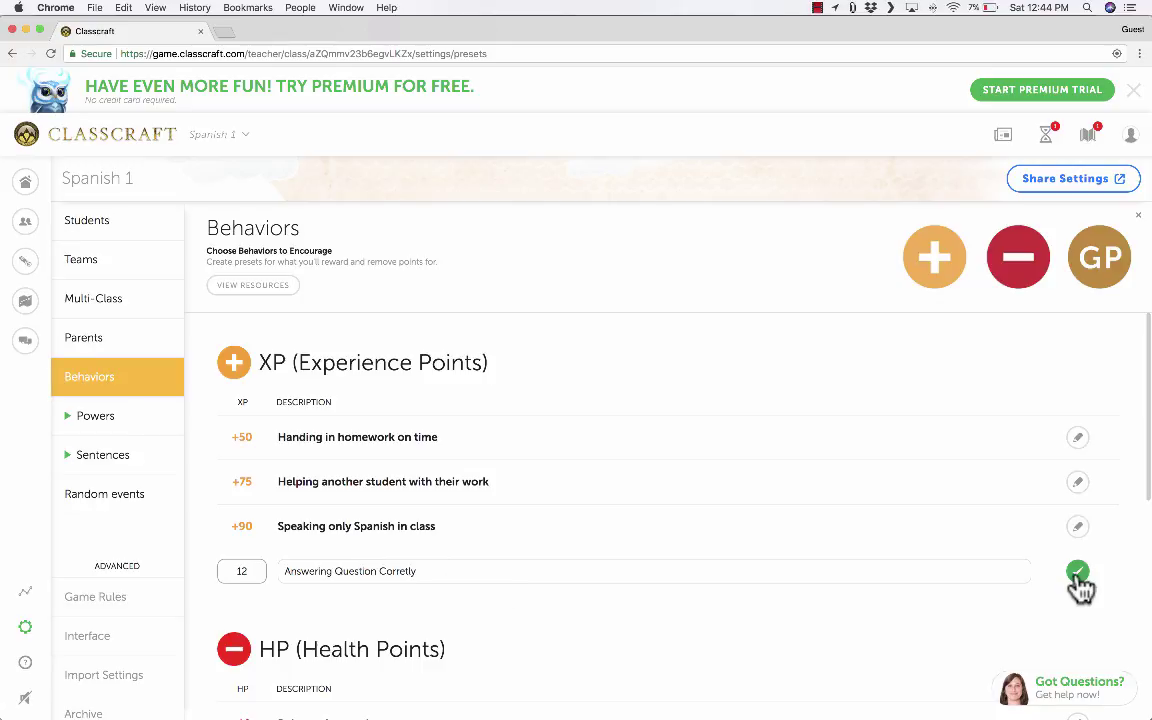
click(1077, 572)
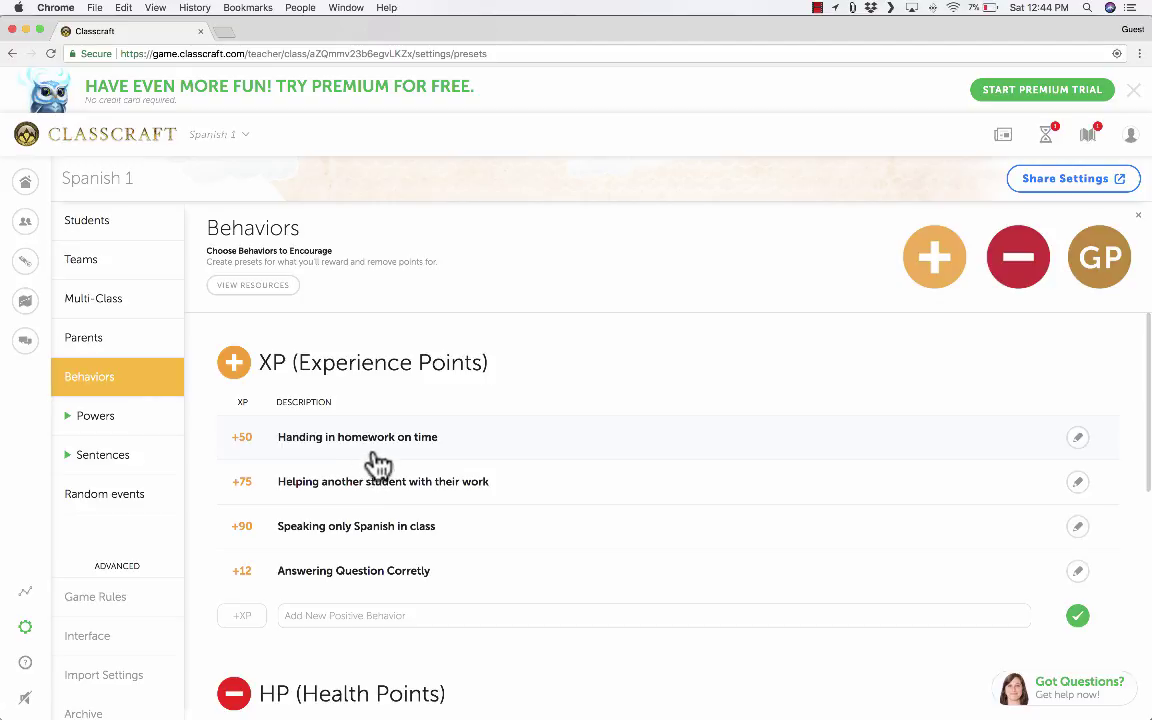
scroll(393, 458, down, 3)
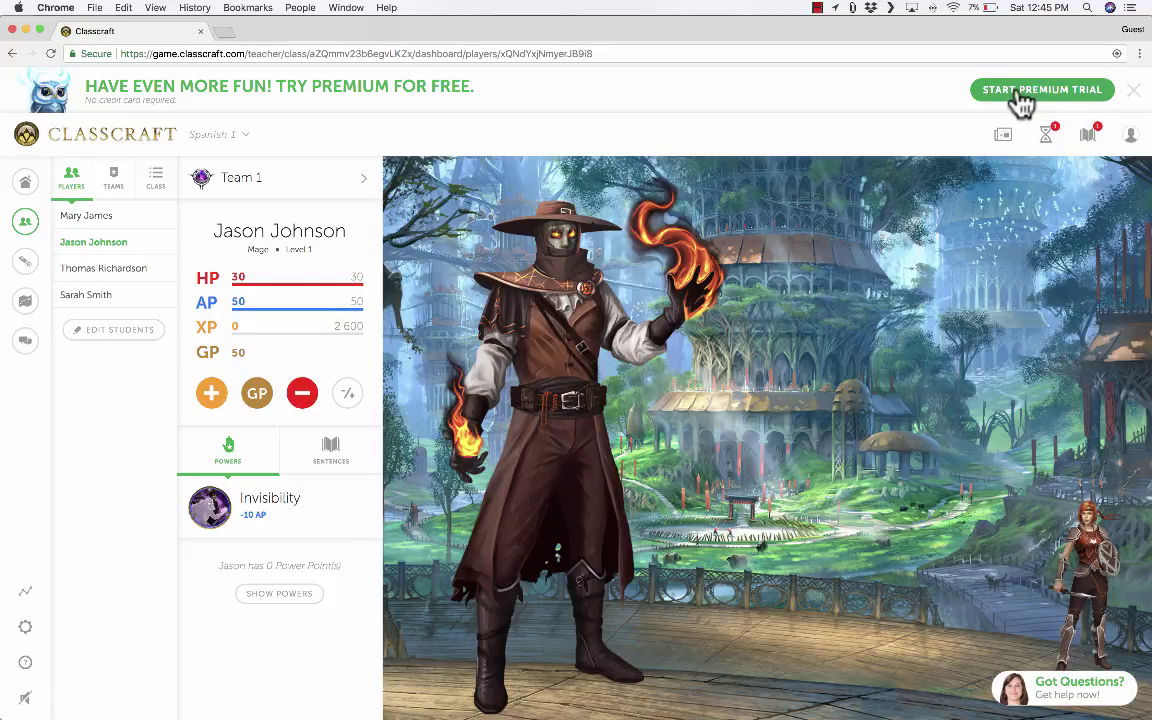
click(1022, 103)
scroll(267, 476, down, 5)
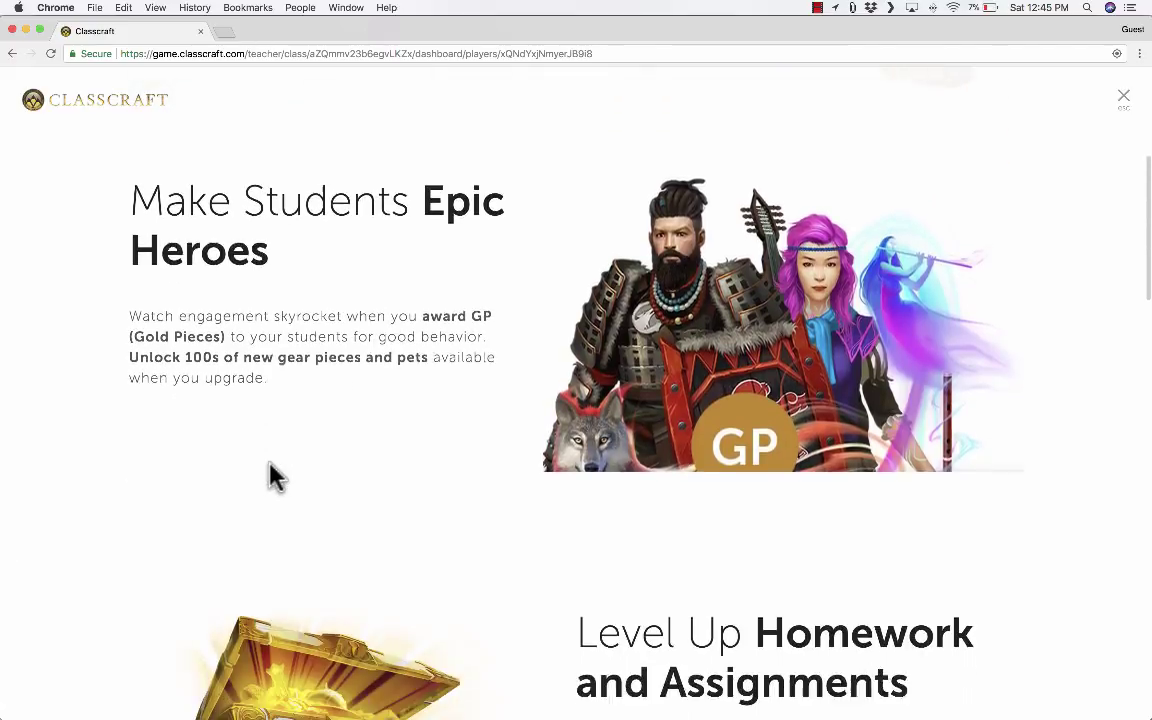
scroll(272, 478, down, 3)
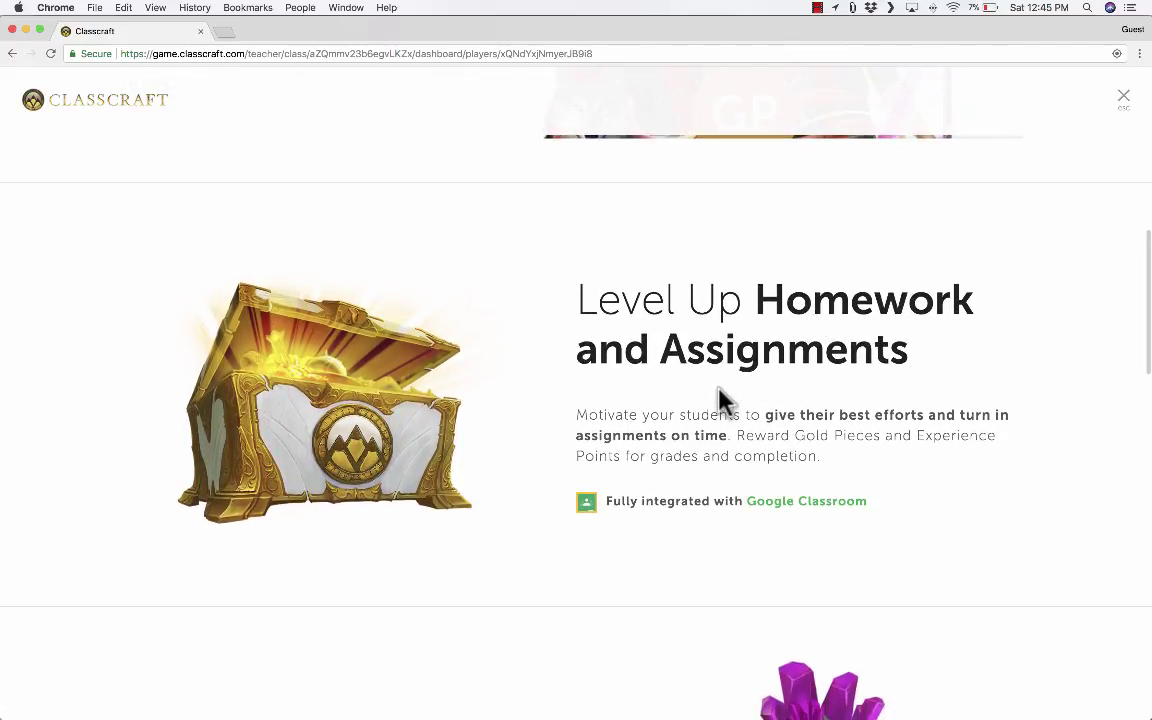
scroll(722, 402, down, 6)
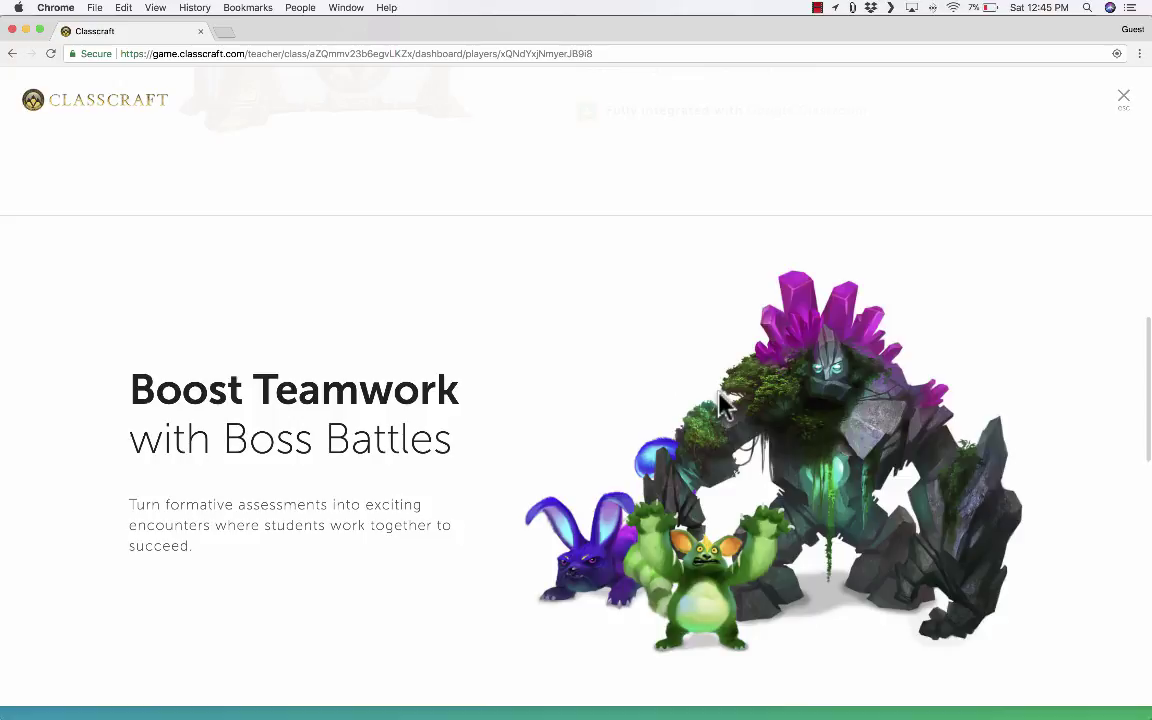
scroll(722, 402, down, 8)
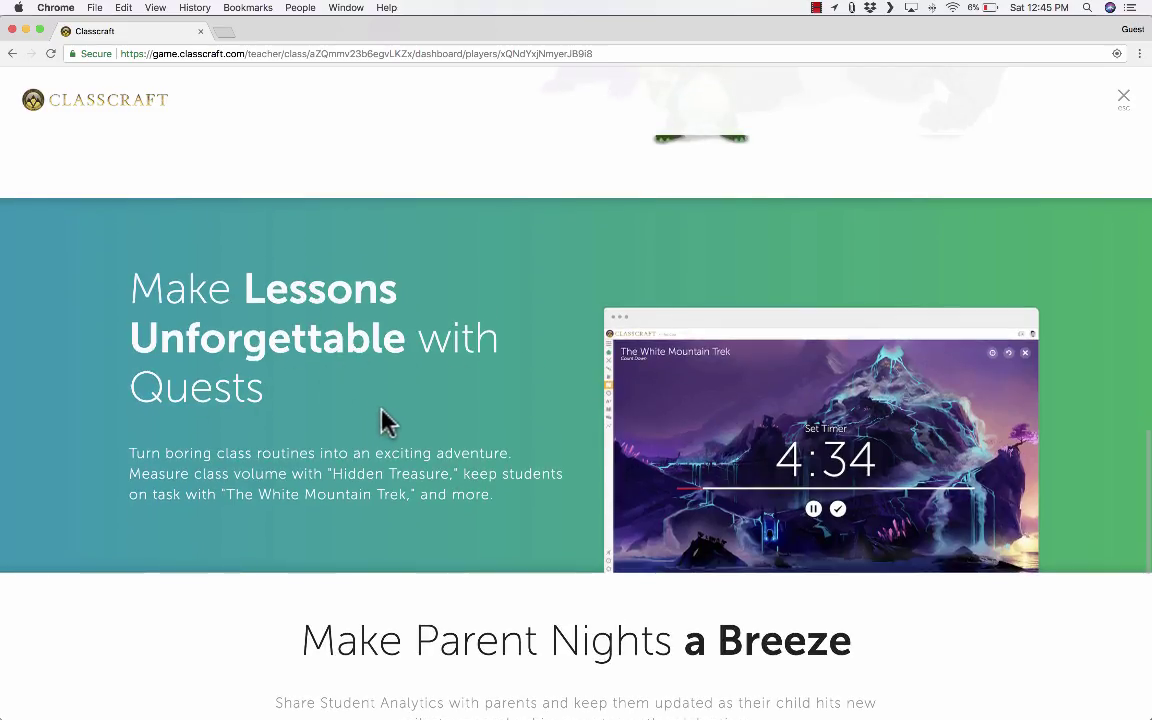
scroll(383, 420, up, 15)
scroll(386, 424, up, 5)
click(12, 53)
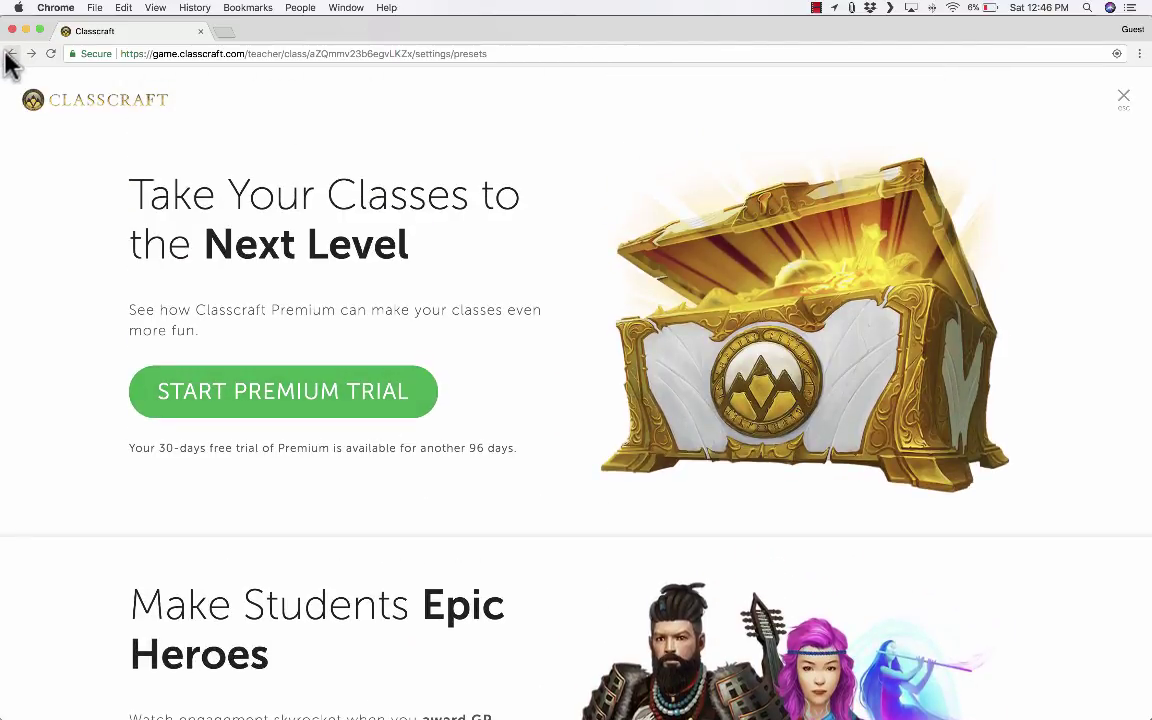
click(10, 53)
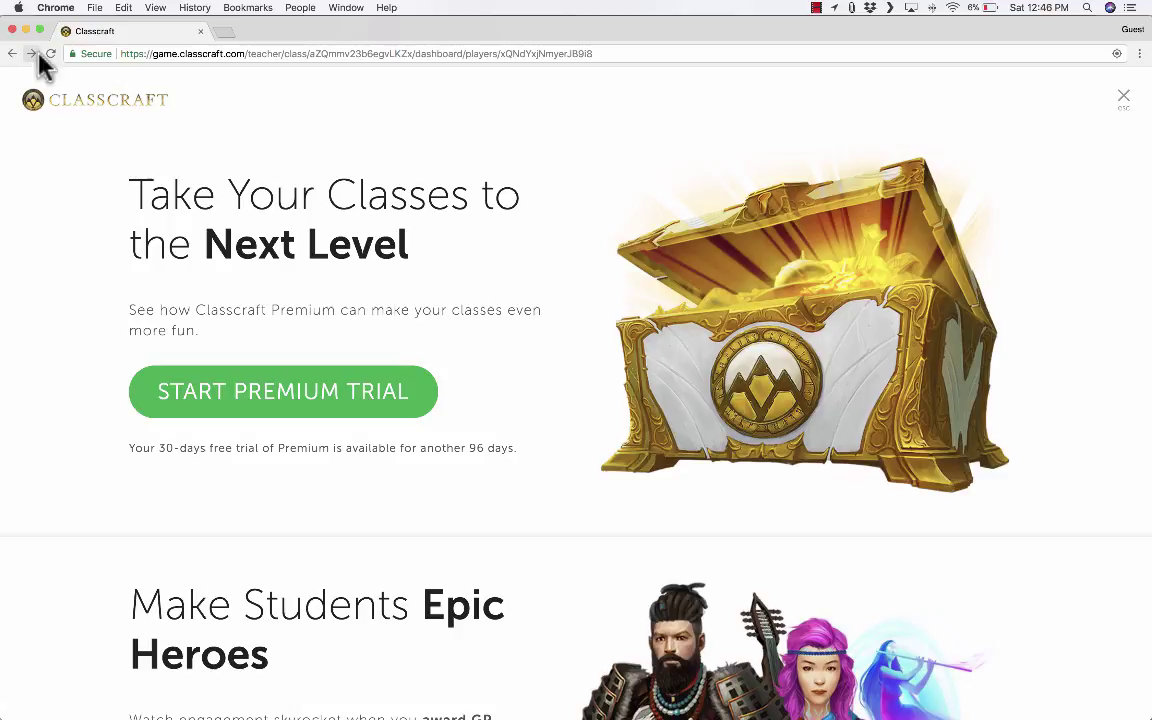